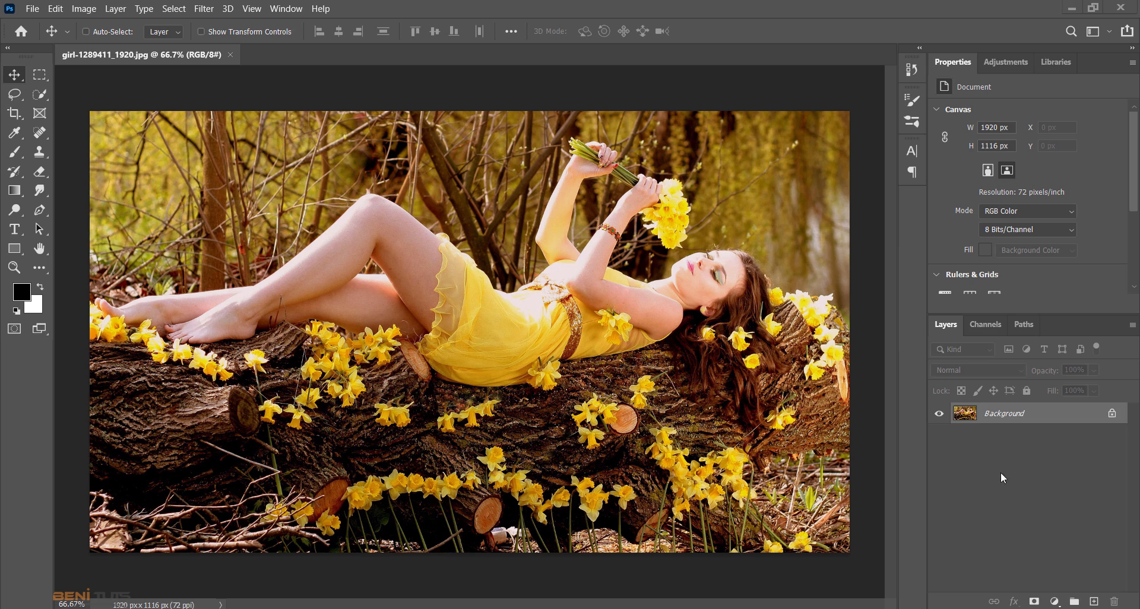
- Convert the locked background into a regular layer, duplicate it, and make the lower Layer 0 active
left_click(1112, 414)
left_click_drag(1010, 416, 1094, 602)
left_click(977, 440)
- Select the woman with the Quick Selection tool, including her toes and the daffodils beneath her feet and legs
right_click(39, 94)
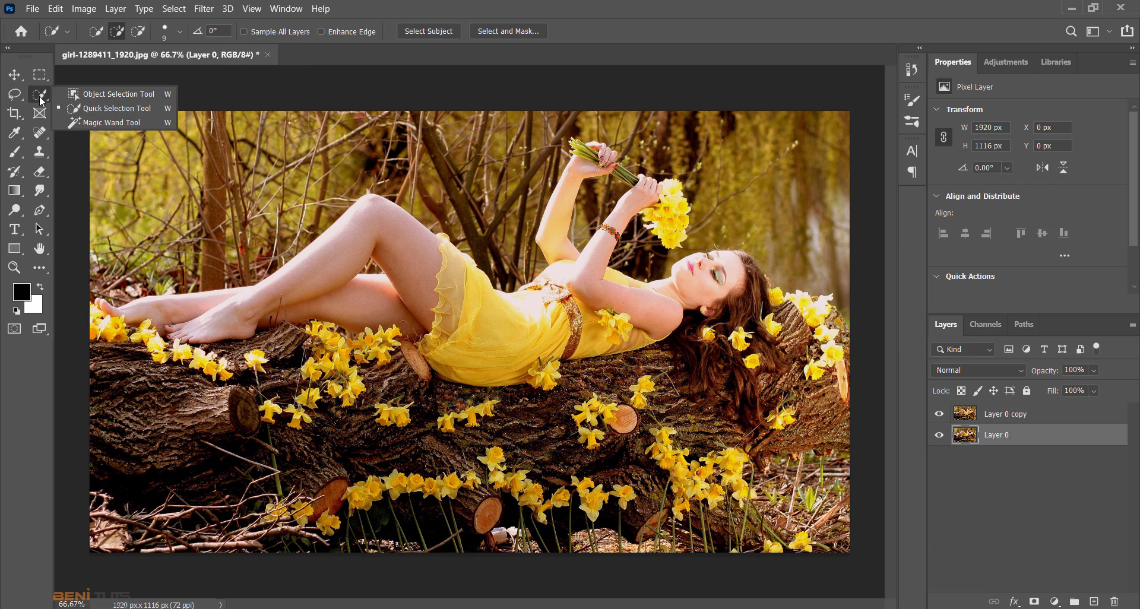
left_click(89, 107)
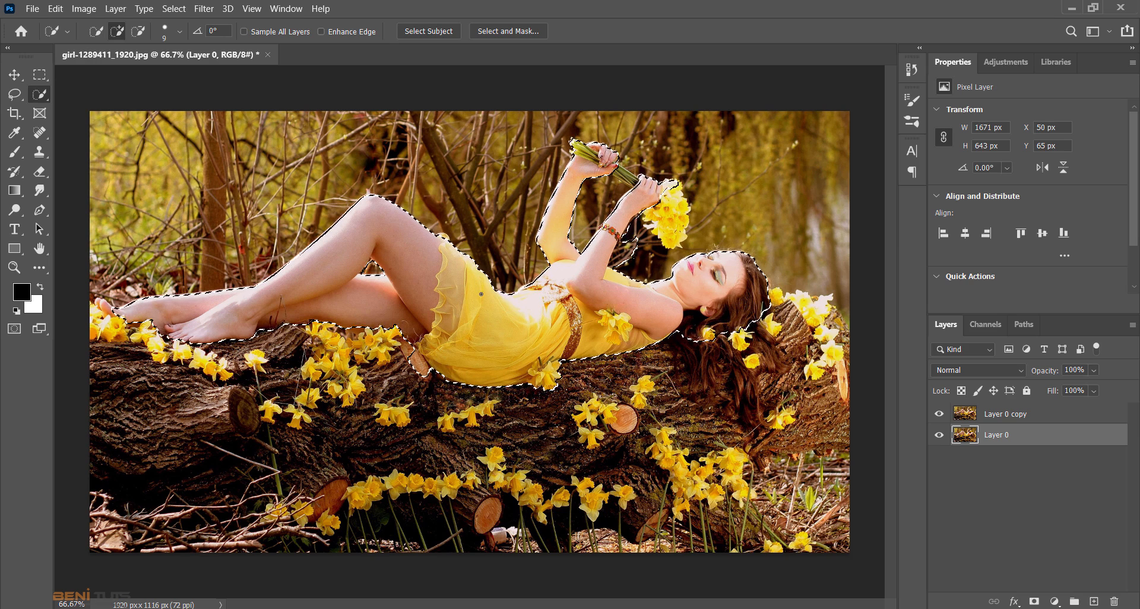
mouse_move(118, 318)
left_mouse_down()
mouse_move(106, 324)
mouse_move(146, 339)
mouse_move(153, 327)
left_mouse_up()
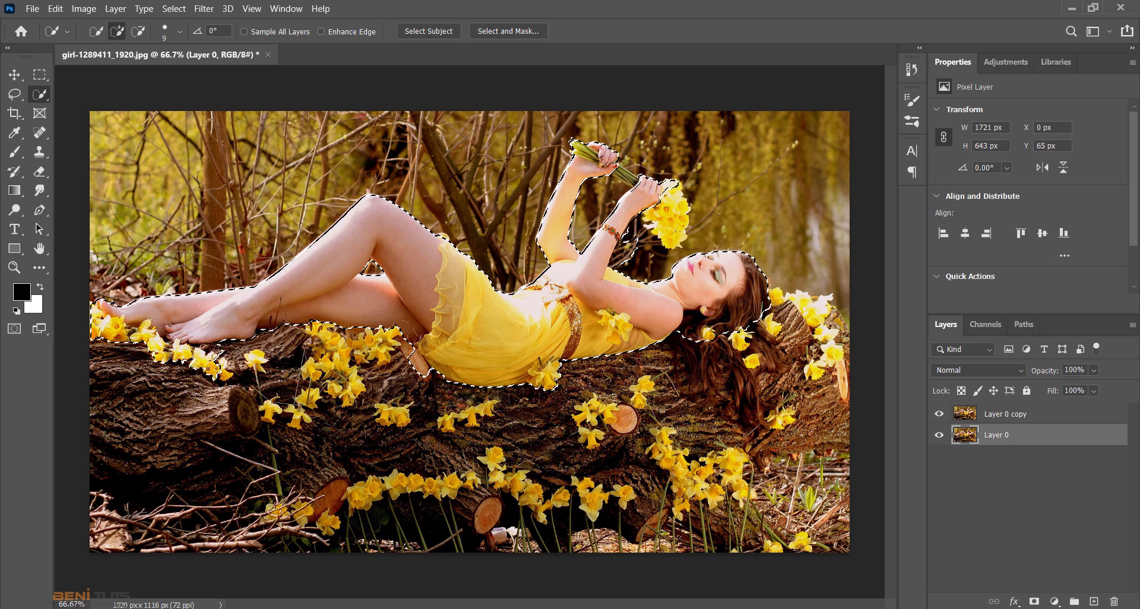
left_click_drag(257, 337, 309, 341)
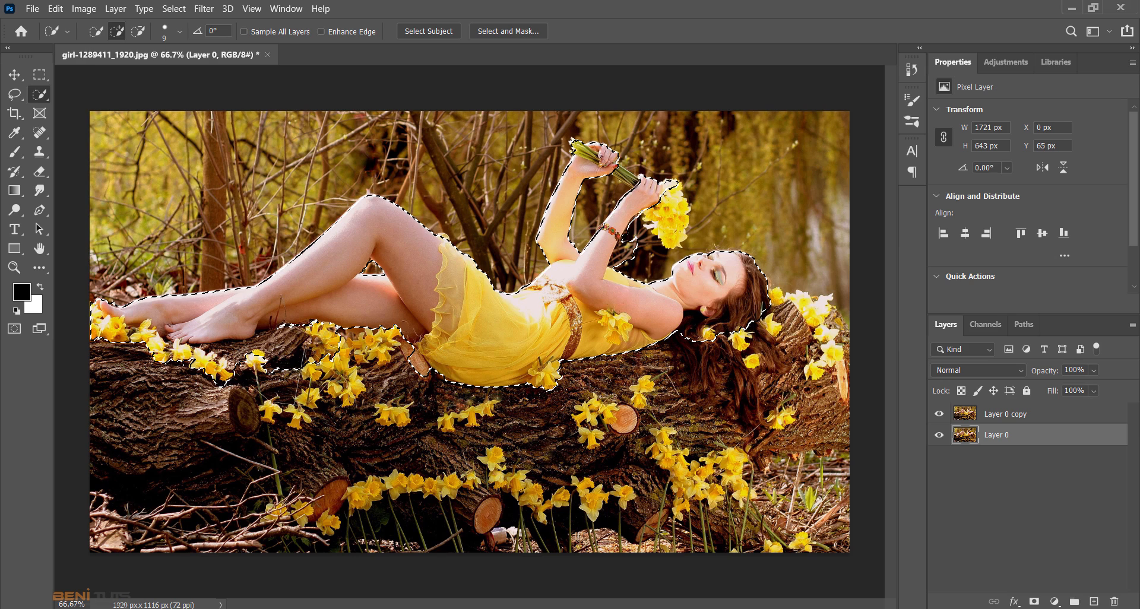
left_click_drag(352, 390, 364, 355)
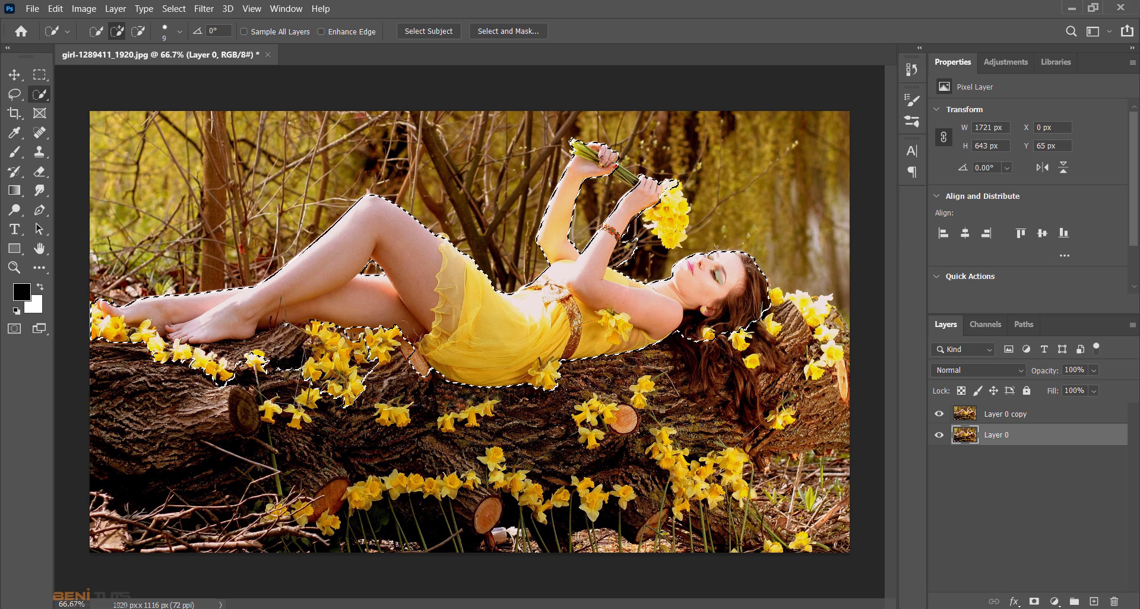
- Enlarge the selection brush to 20 and add the woman's long hair and the daffodils on the log behind her head
key("ctrl+z")
key("bracketright")
key("bracketright")
key("bracketright")
key("bracketright")
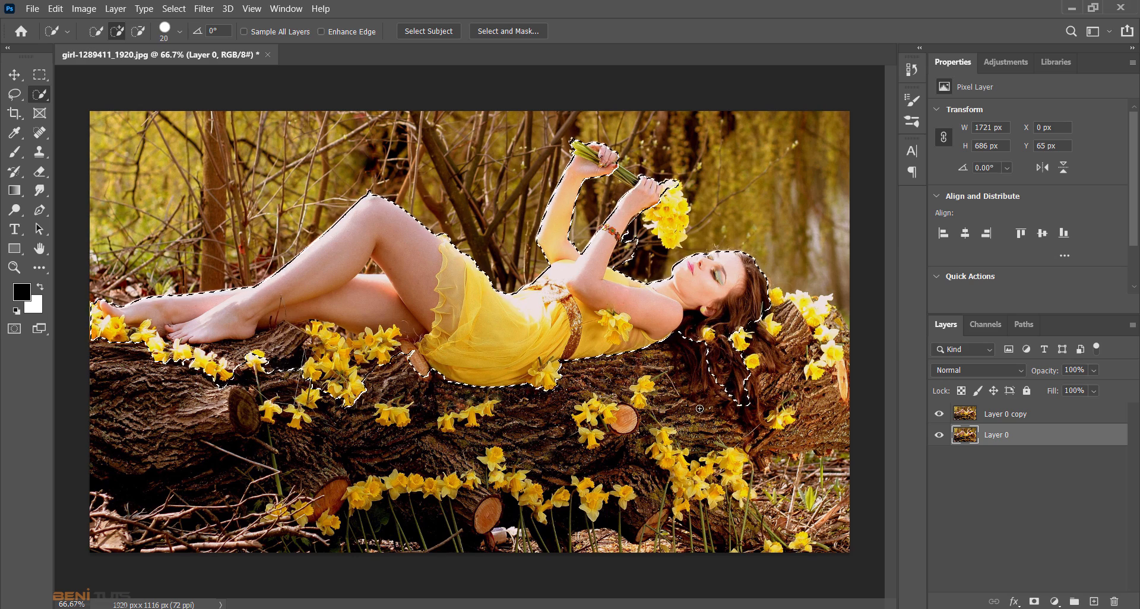
mouse_move(707, 345)
left_mouse_down()
mouse_move(740, 384)
mouse_move(755, 333)
mouse_move(741, 348)
mouse_move(734, 329)
mouse_move(770, 341)
mouse_move(780, 362)
mouse_move(763, 359)
mouse_move(776, 310)
left_mouse_up()
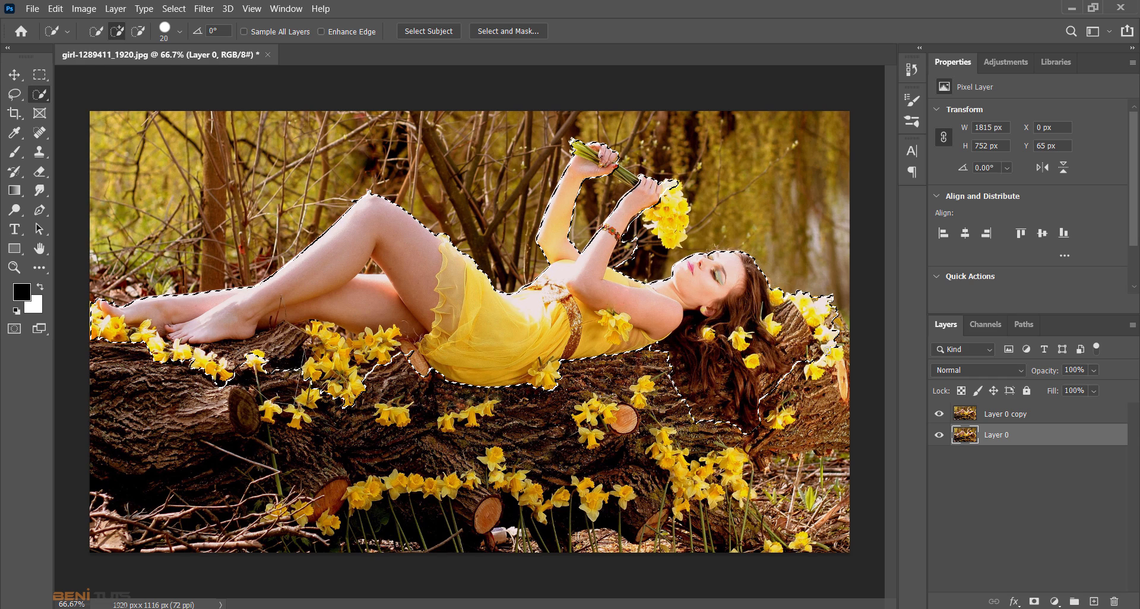
left_click_drag(827, 350, 816, 370)
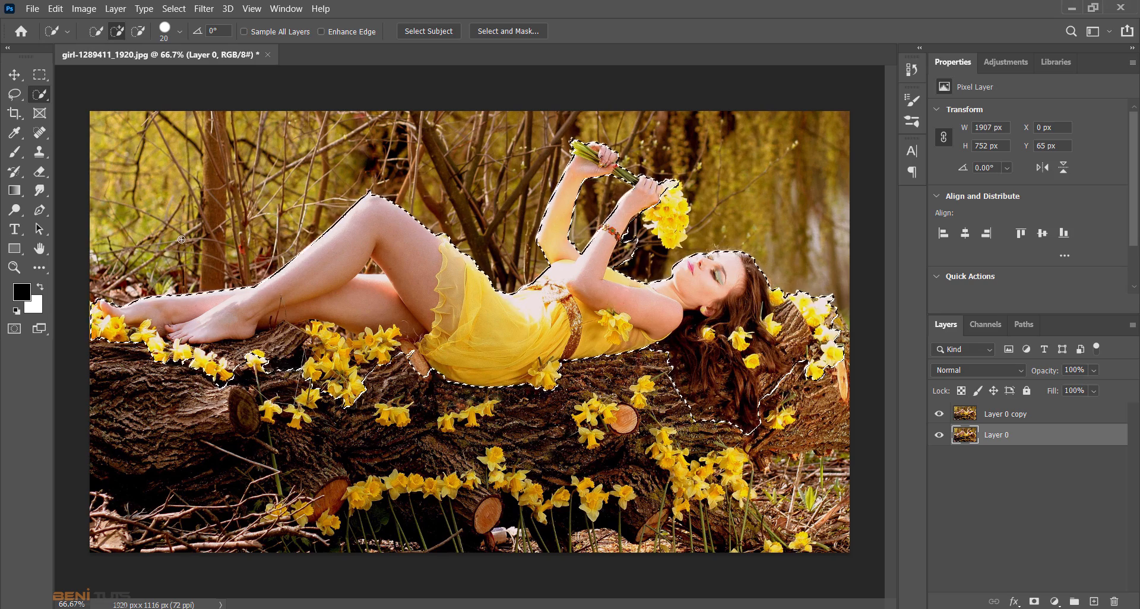
- Add the yellow blossoms of the hand-held bouquet to the selection with the Quick Selection tool
left_click(14, 268)
left_click_drag(636, 174, 721, 174)
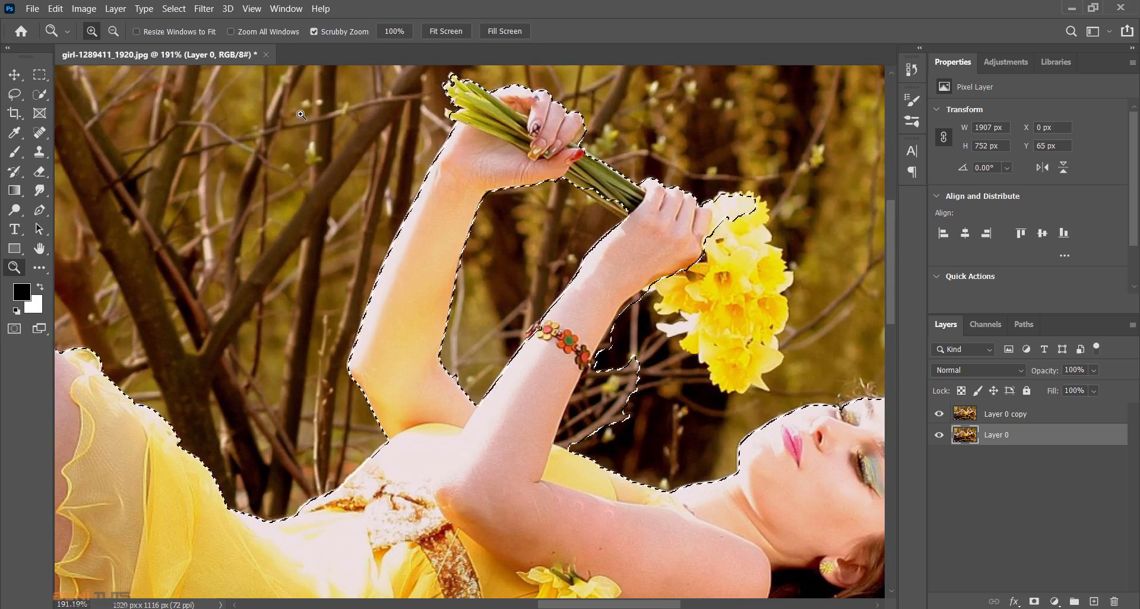
left_click(42, 97)
mouse_move(725, 221)
left_mouse_down()
mouse_move(736, 243)
mouse_move(729, 294)
left_mouse_up()
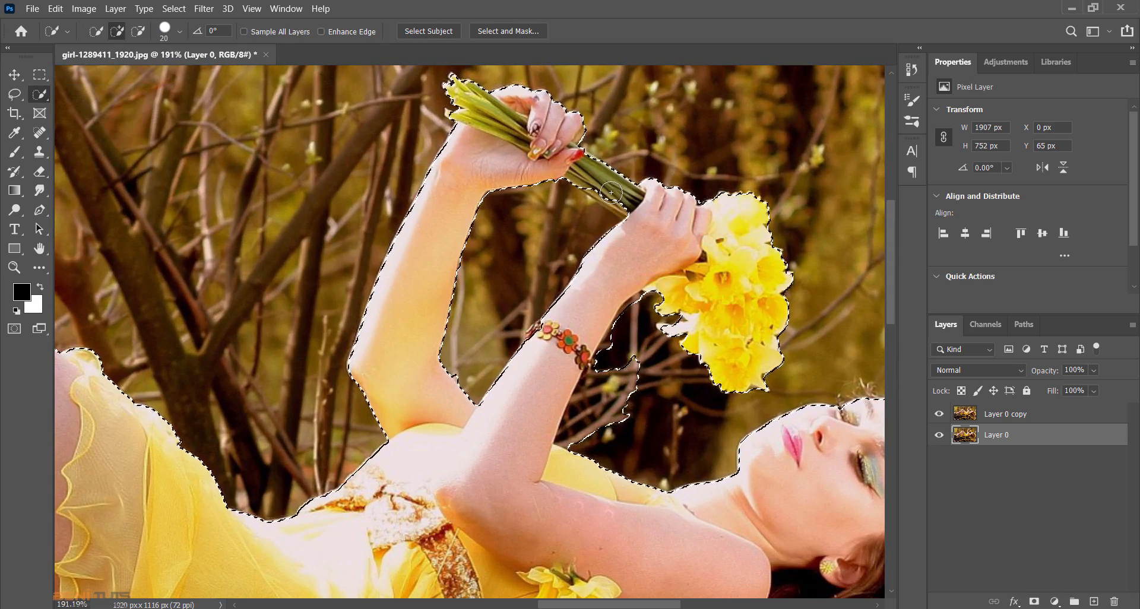
- Reduce the brush to 7 and remove the background patch between the braceleted arm and the chest from the selection
key("bracketleft")
key("bracketleft")
key("bracketleft")
key("bracketleft")
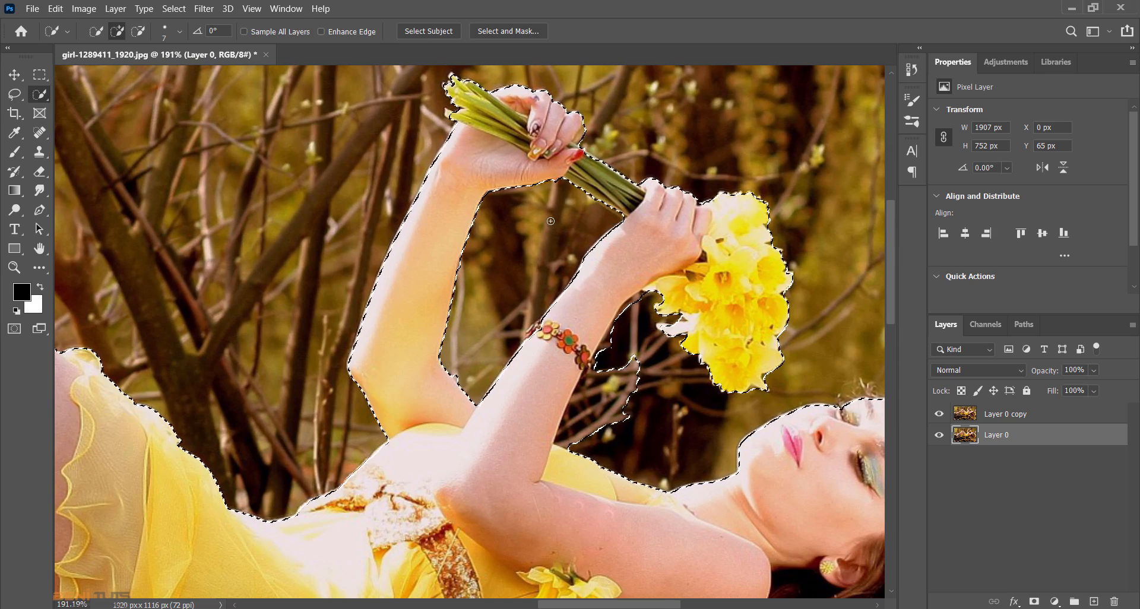
mouse_move(609, 383)
left_mouse_down()
mouse_move(590, 434)
mouse_move(610, 347)
left_mouse_up()
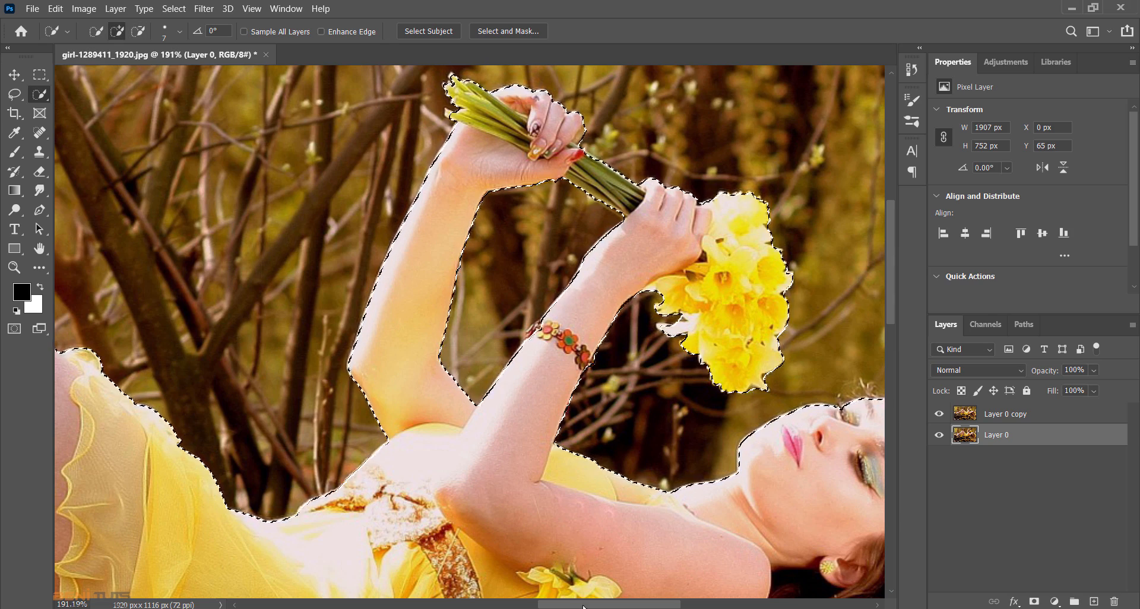
- Subtract the background gap between the bent leg and the lower leg from the selection with a size 1 brush
left_click_drag(583, 606, 636, 606)
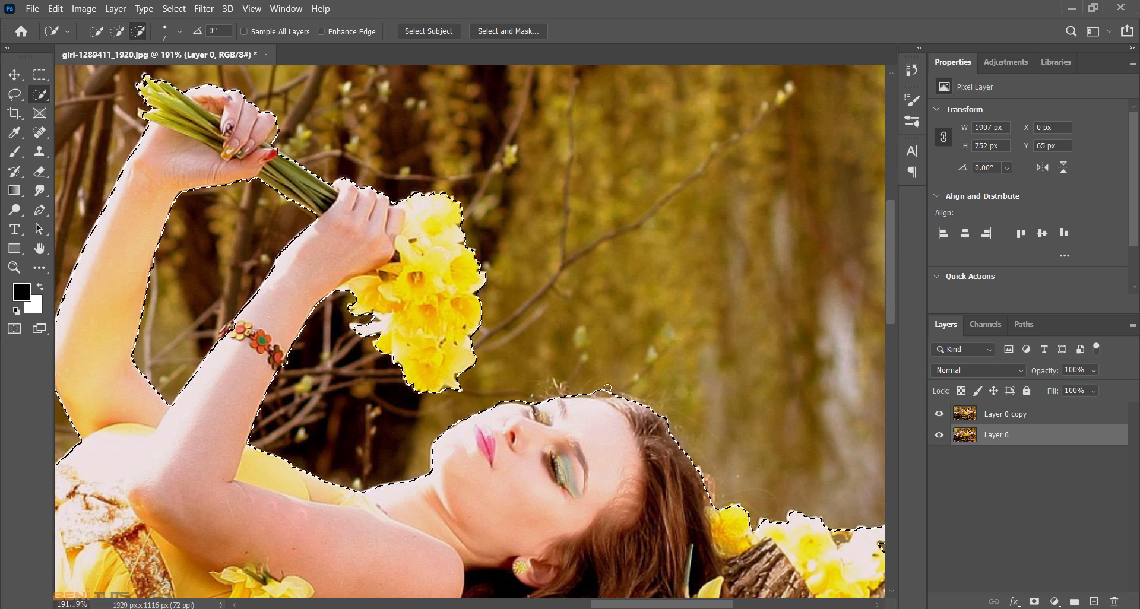
scroll(672, 473, "down", 5)
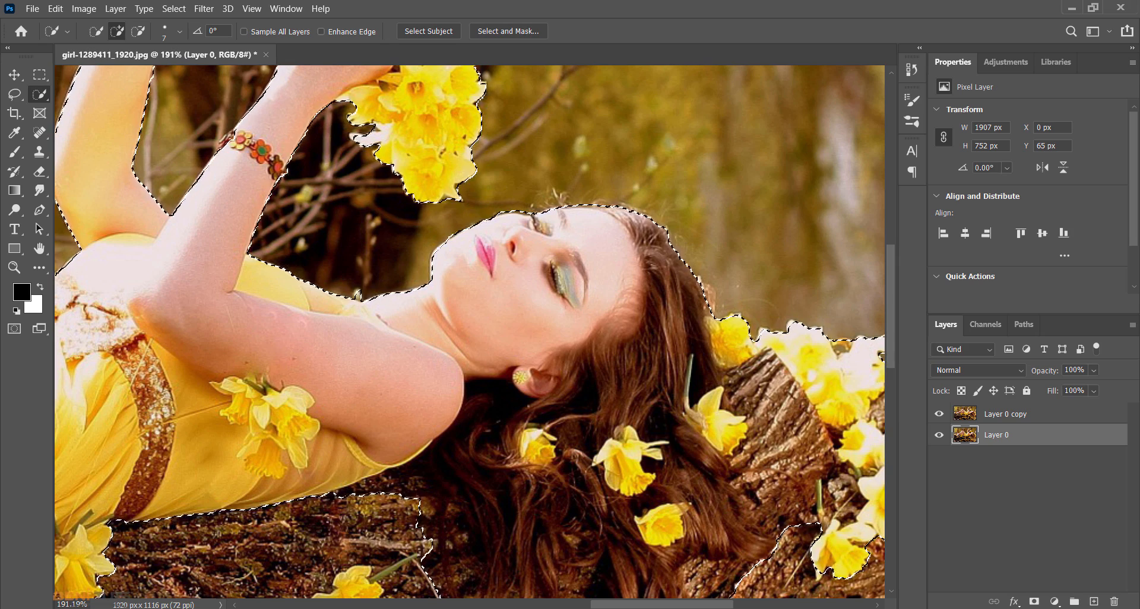
scroll(748, 521, "down", 4)
scroll(747, 521, "down", 1)
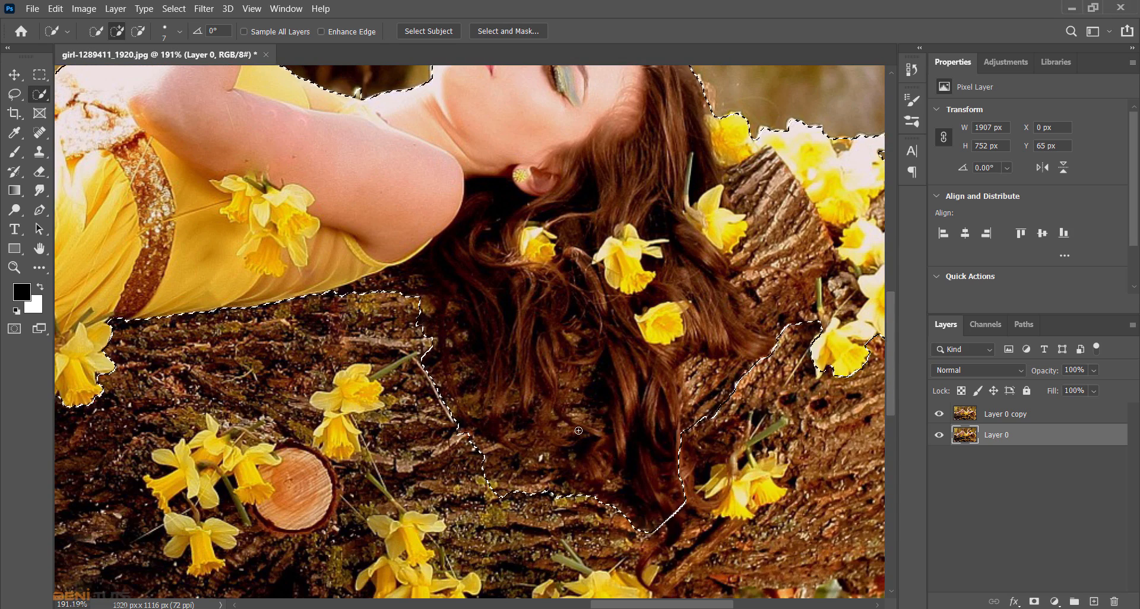
left_click_drag(593, 604, 347, 588)
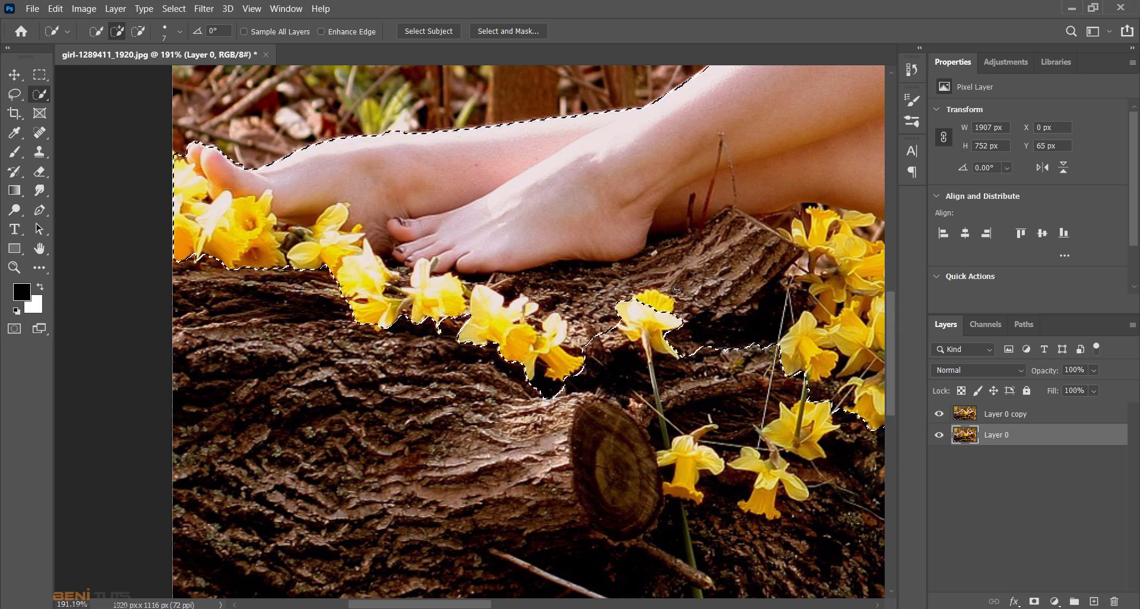
left_click_drag(455, 606, 541, 605)
scroll(532, 228, "up", 3)
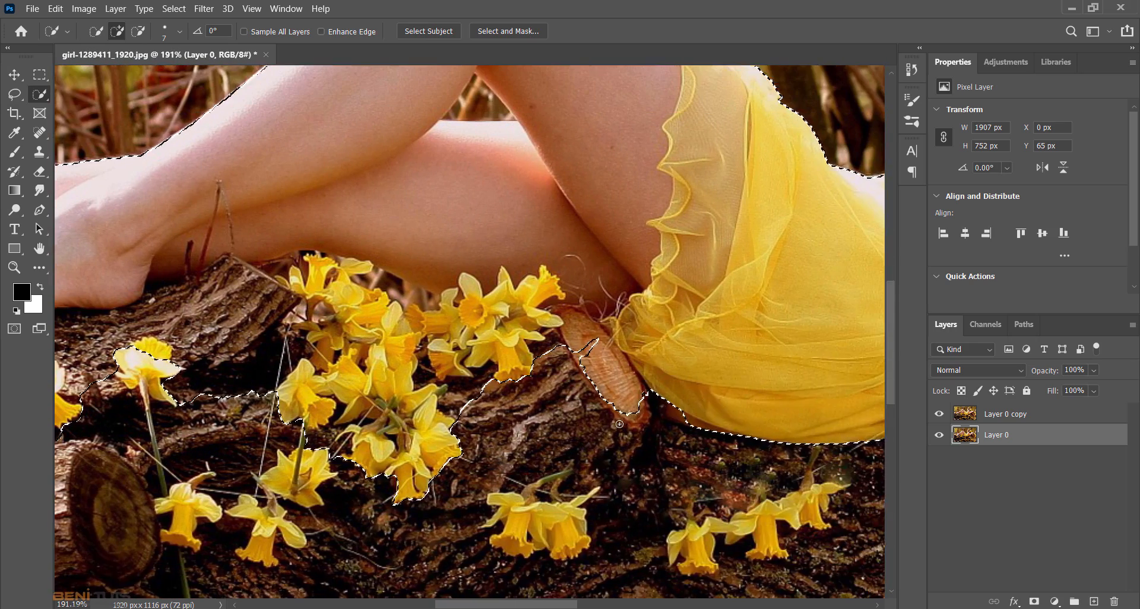
left_click(487, 228, "alt")
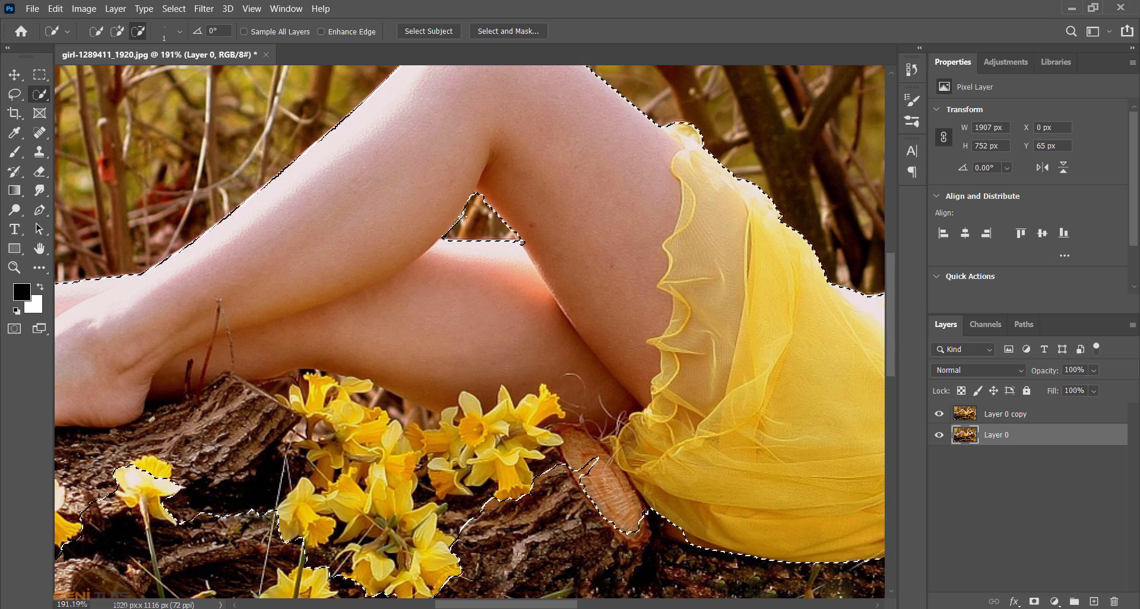
key("alt")
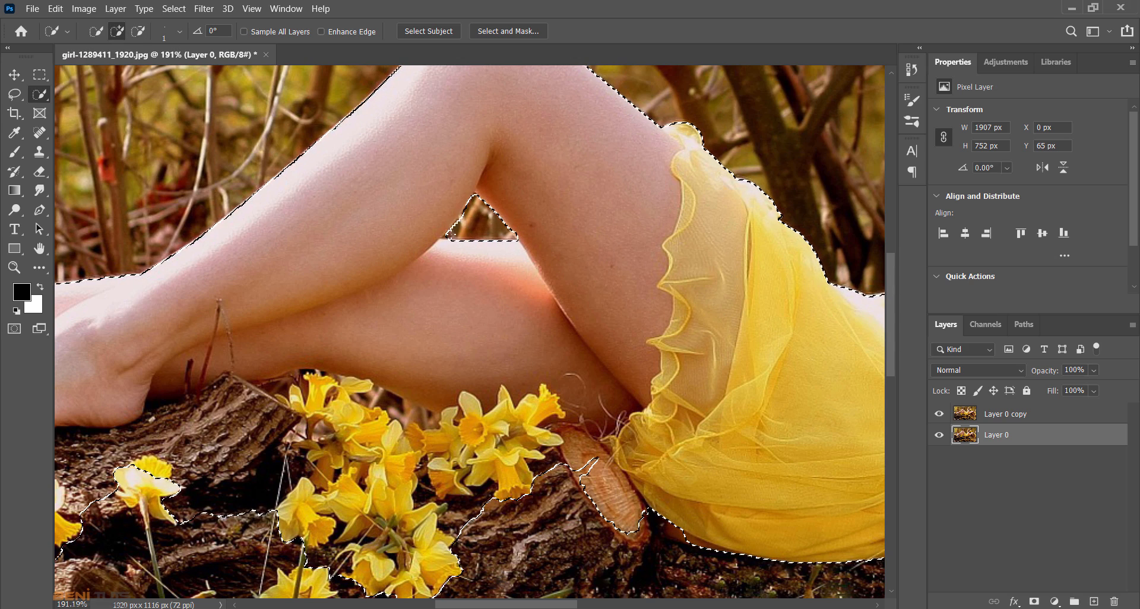
left_click(445, 234, "alt")
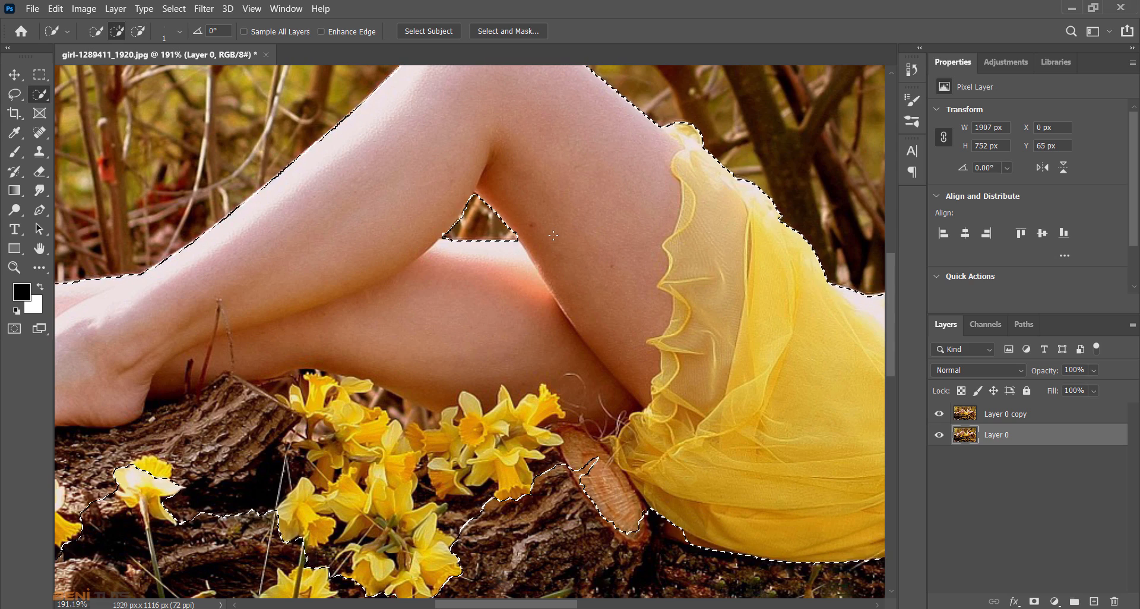
- Trim the stray selection above the knee and clean up the selection around the cut branch stub beside the dress hem
scroll(523, 254, "up", 3)
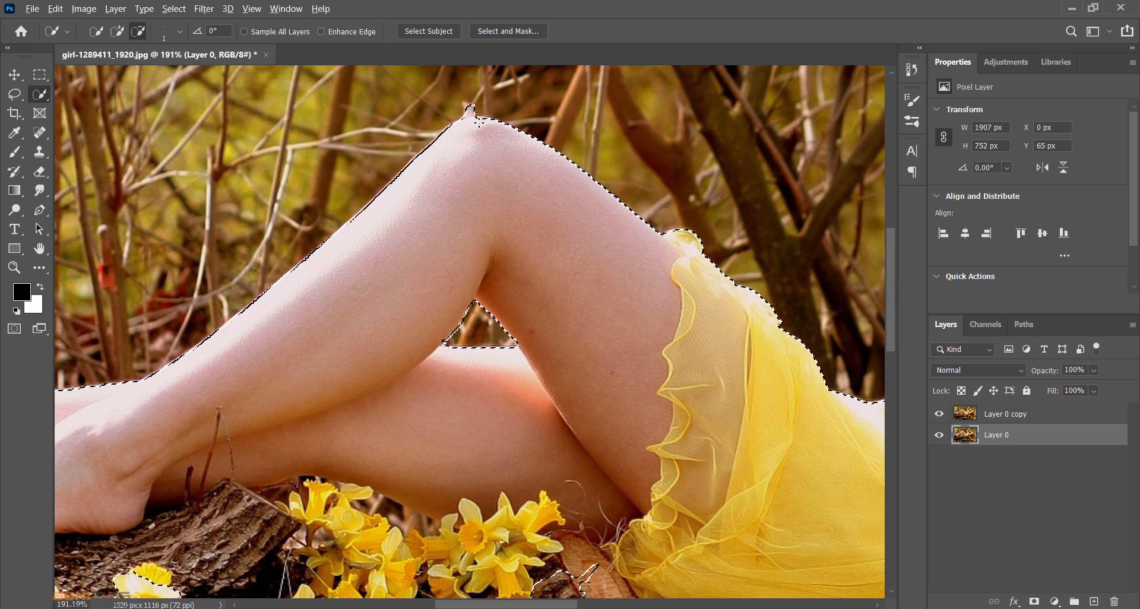
left_click(471, 111, "alt")
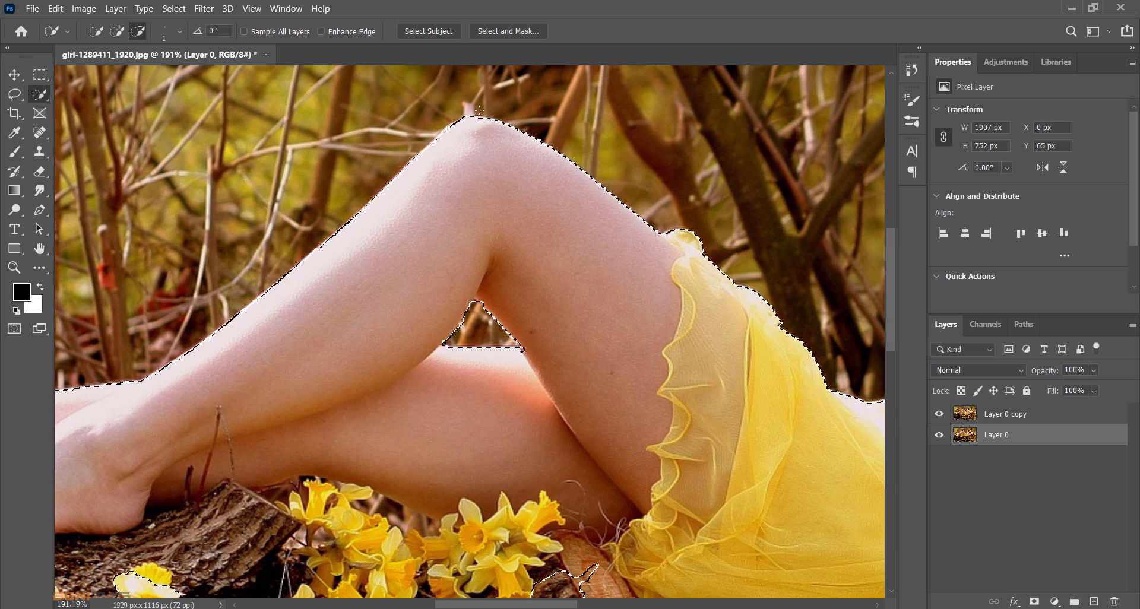
scroll(684, 335, "right", 2)
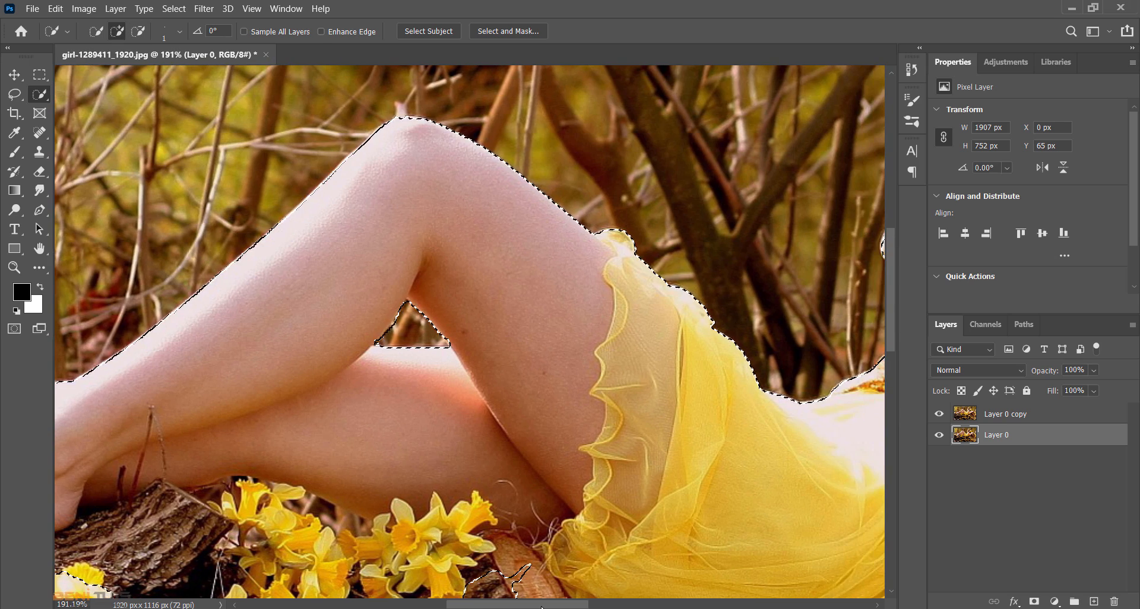
scroll(548, 530, "down", 3)
left_click(444, 469, "alt")
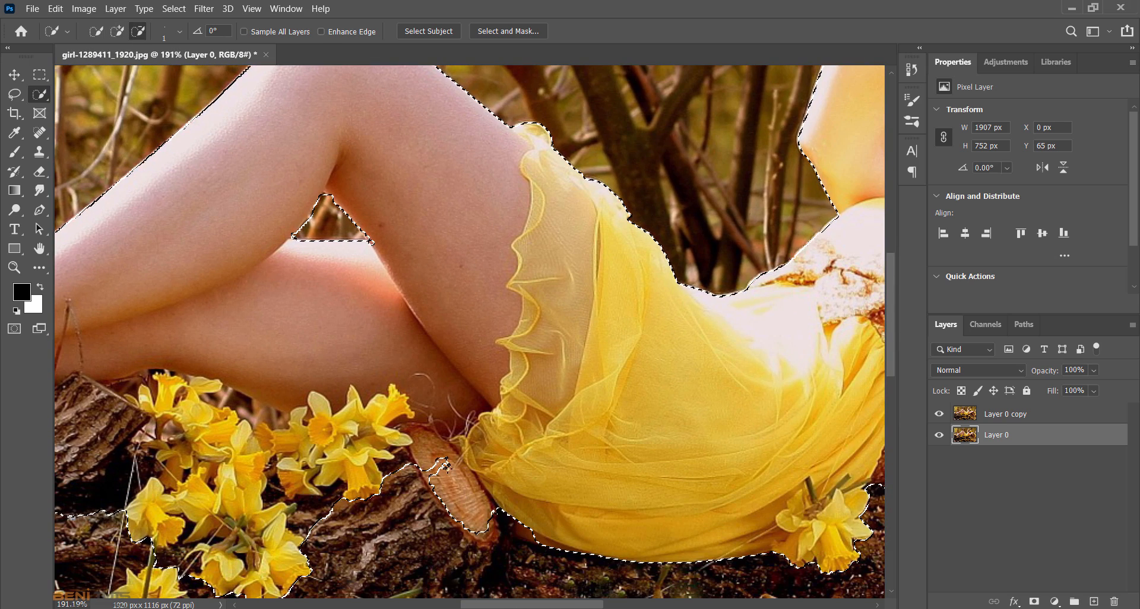
key("]")
key("]")
key("]")
key("]")
key("]")
key("]")
key("]")
key("]")
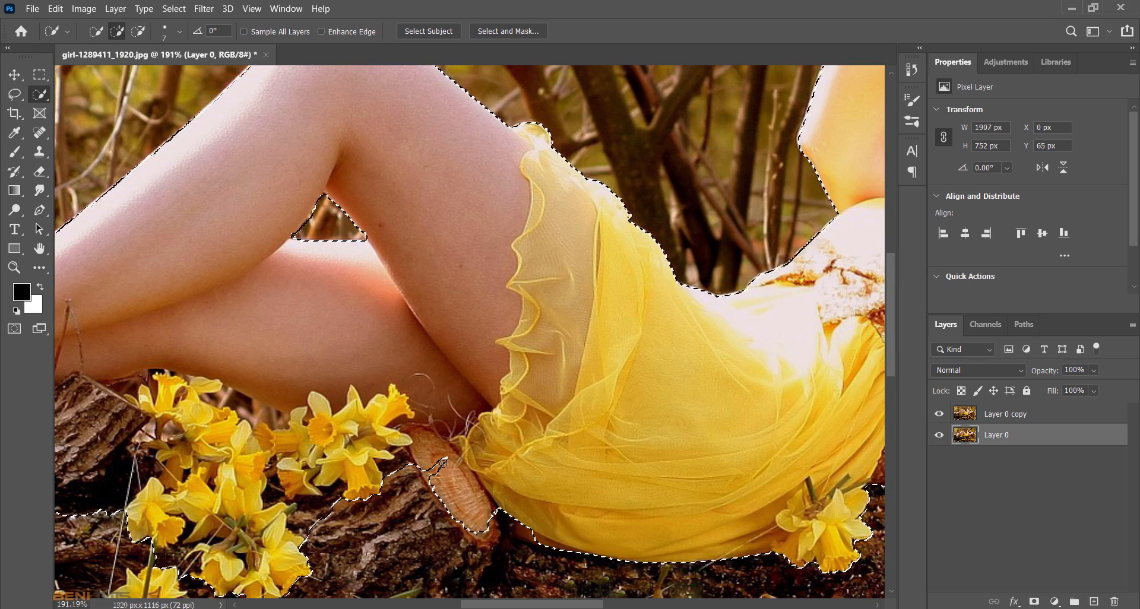
left_click(432, 469)
- Check the selection edges along the dress and head, and expand the whole selection by 3 pixels
scroll(433, 470, "right", 6)
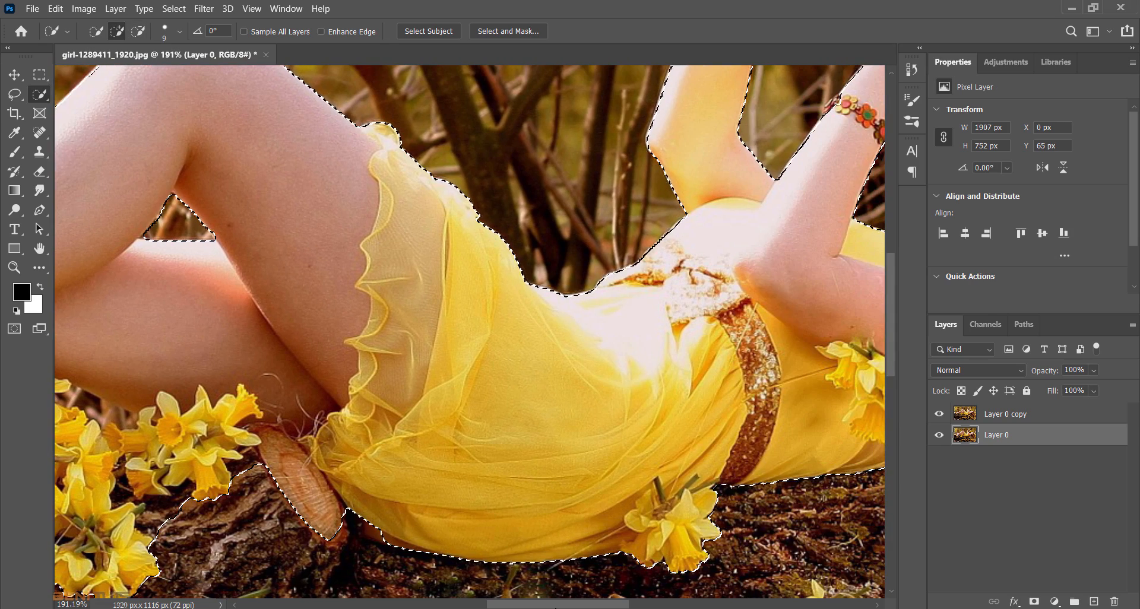
scroll(469, 331, "right", 10)
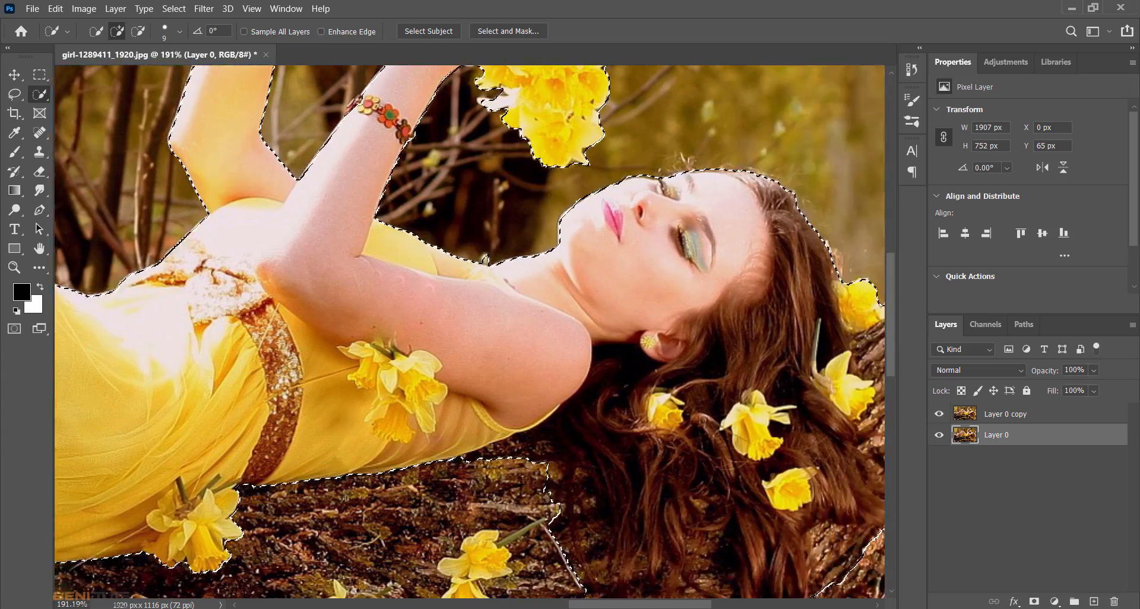
scroll(470, 332, "left", 10)
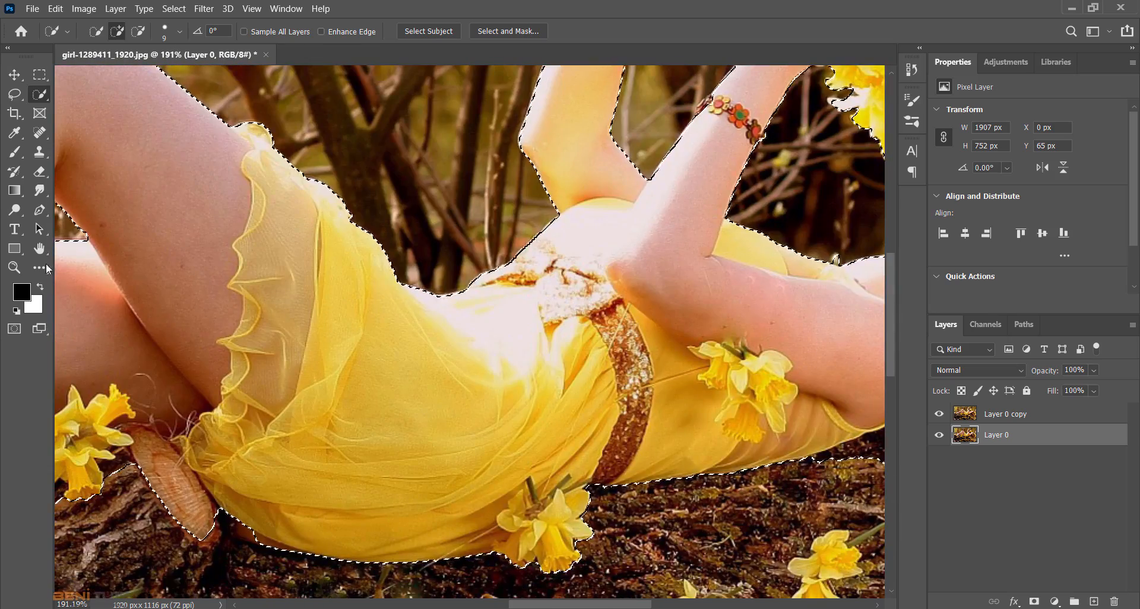
double_click(39, 248)
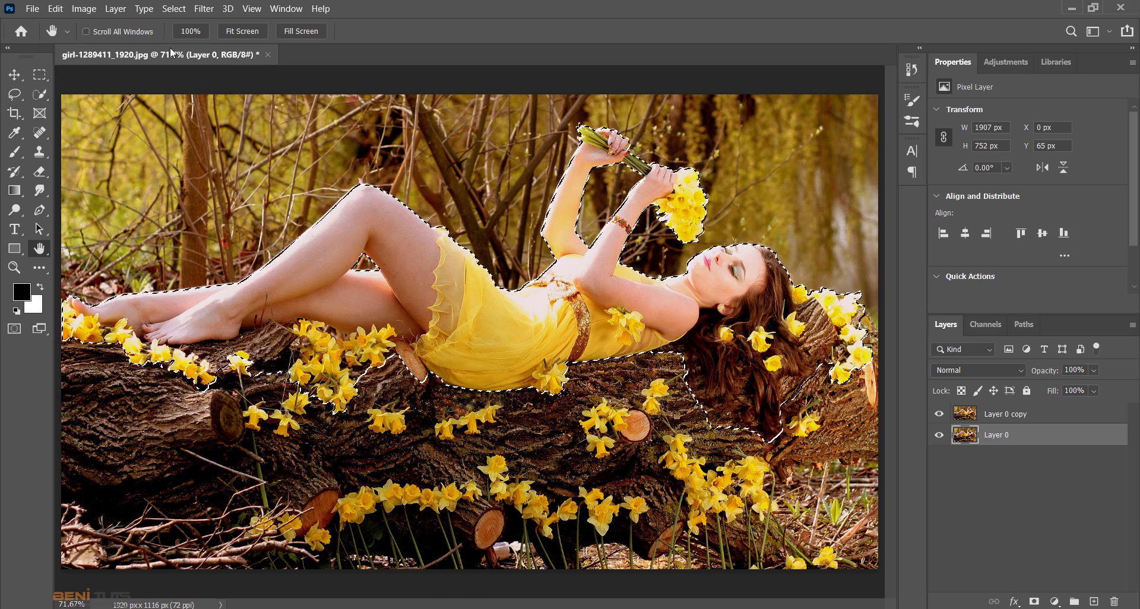
left_click(174, 9)
mouse_move(276, 223)
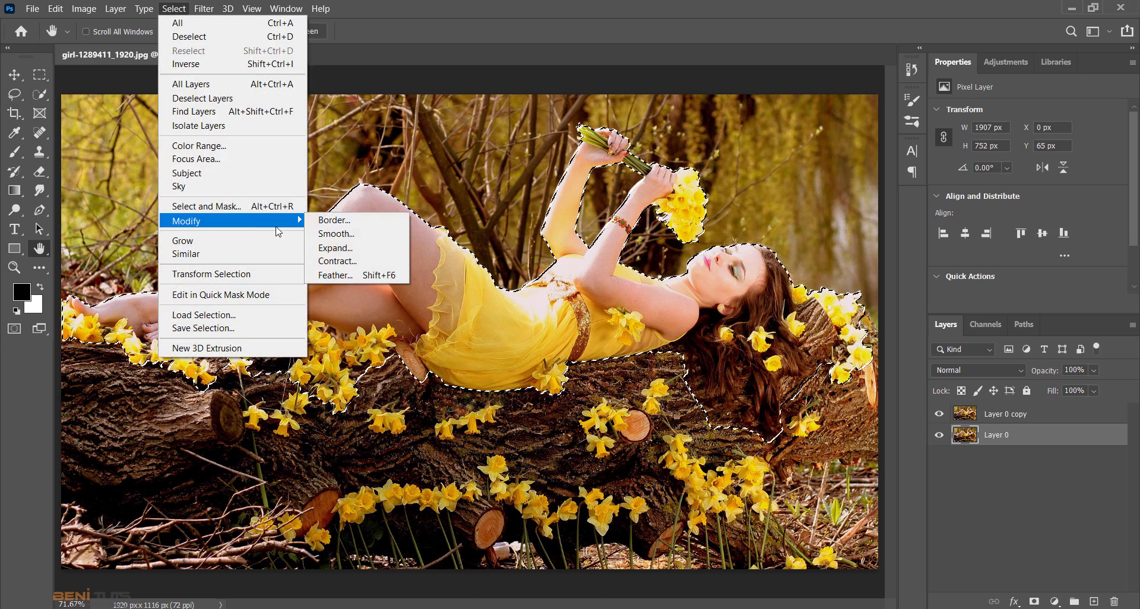
left_click(333, 249)
type("3")
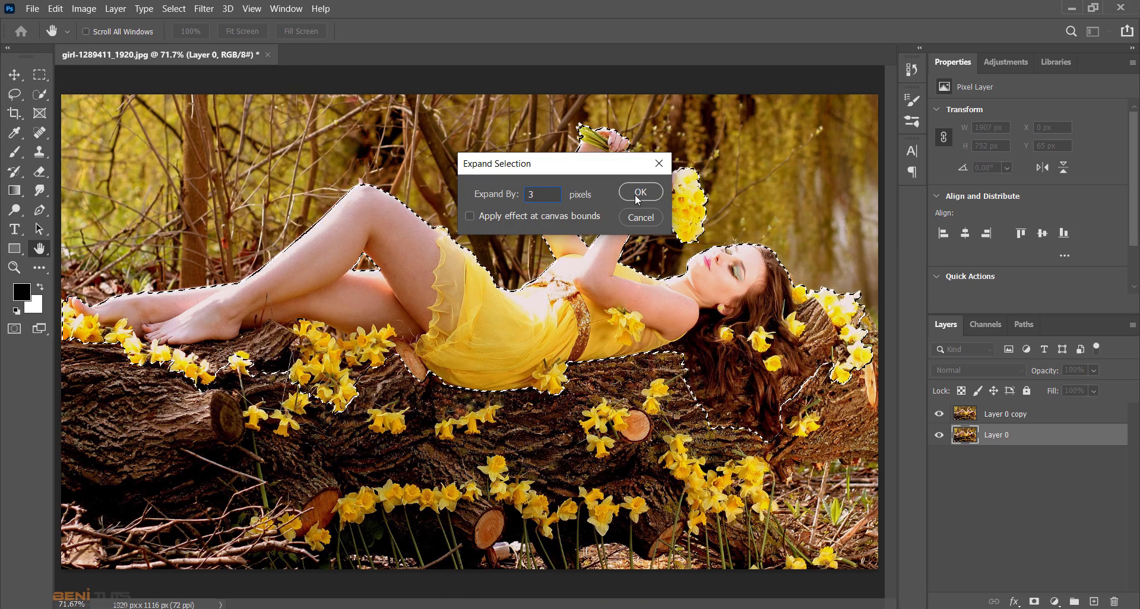
left_click(638, 200)
- Apply Content-Aware Fill to the selected area with output to a duplicate layer, and hide Layer 0 copy
left_click(56, 9)
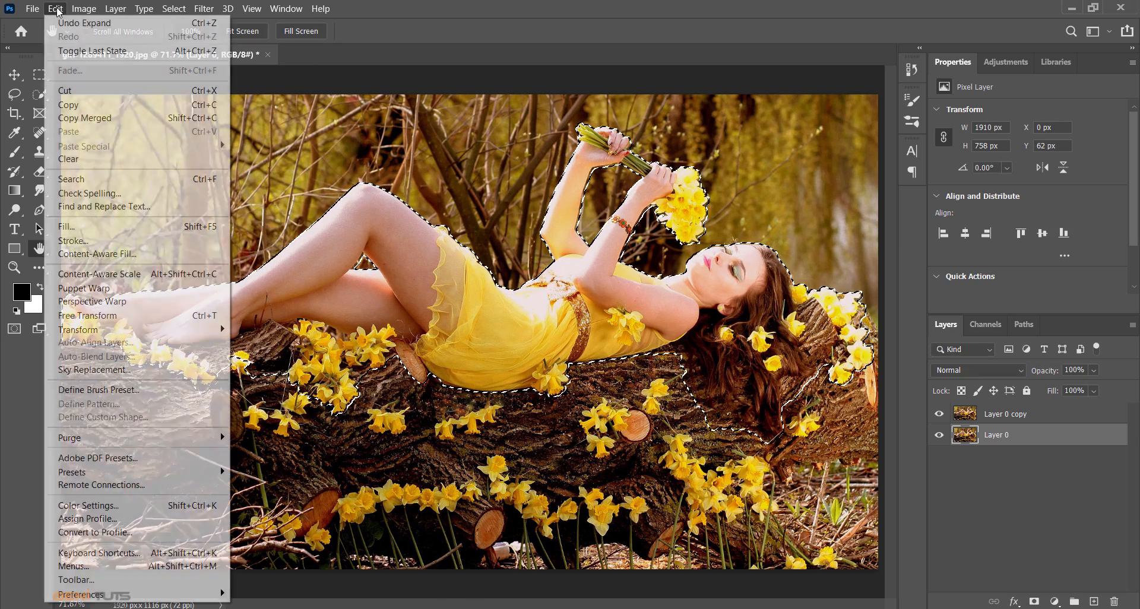
left_click(97, 254)
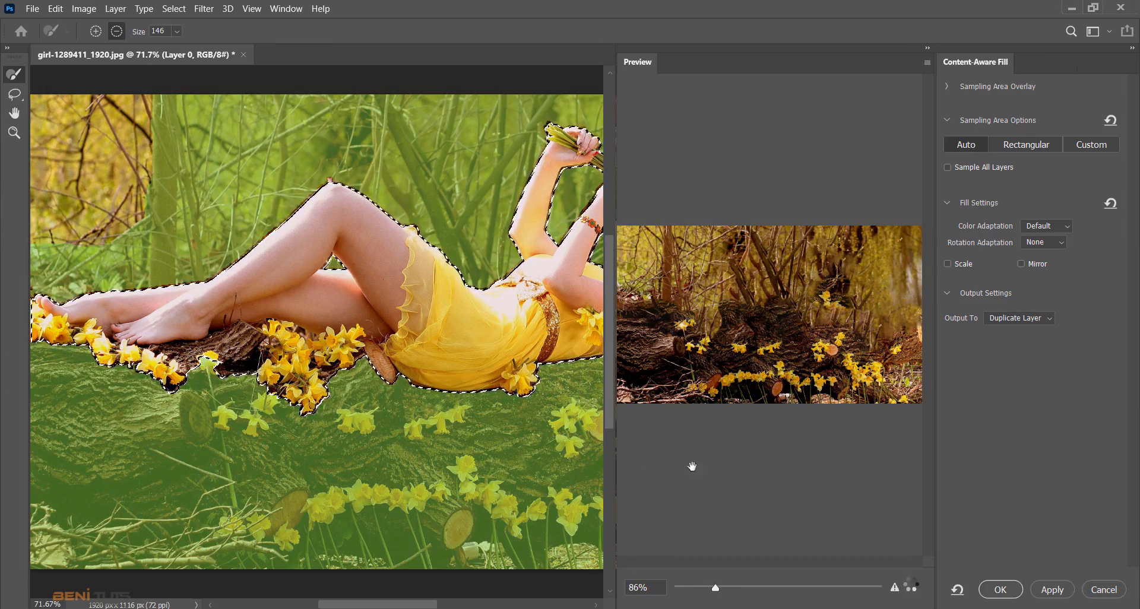
left_click(1002, 590)
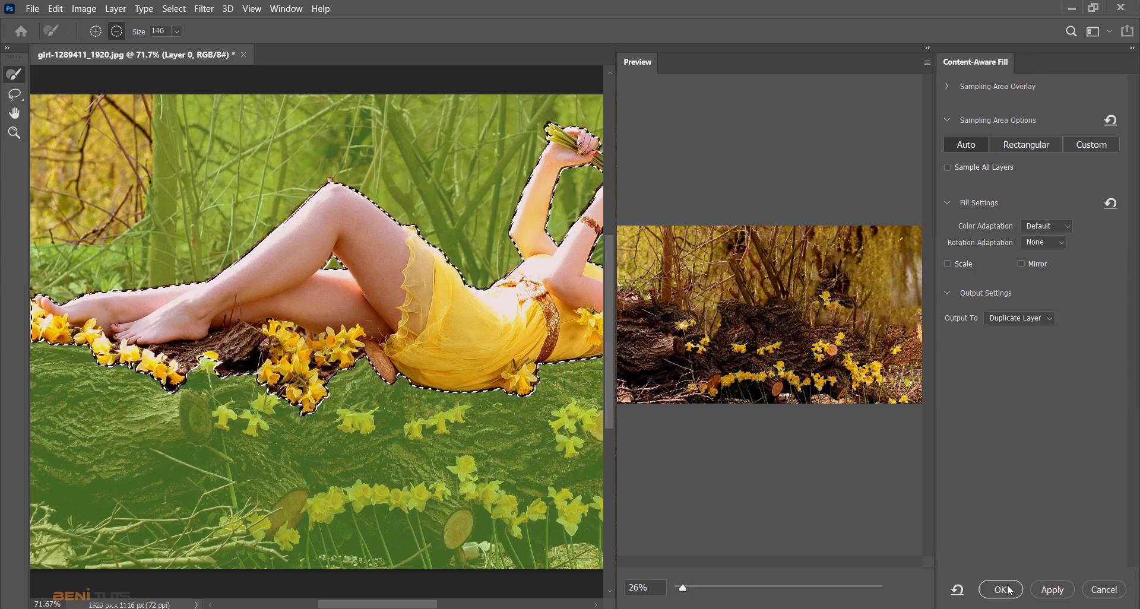
left_click(940, 414)
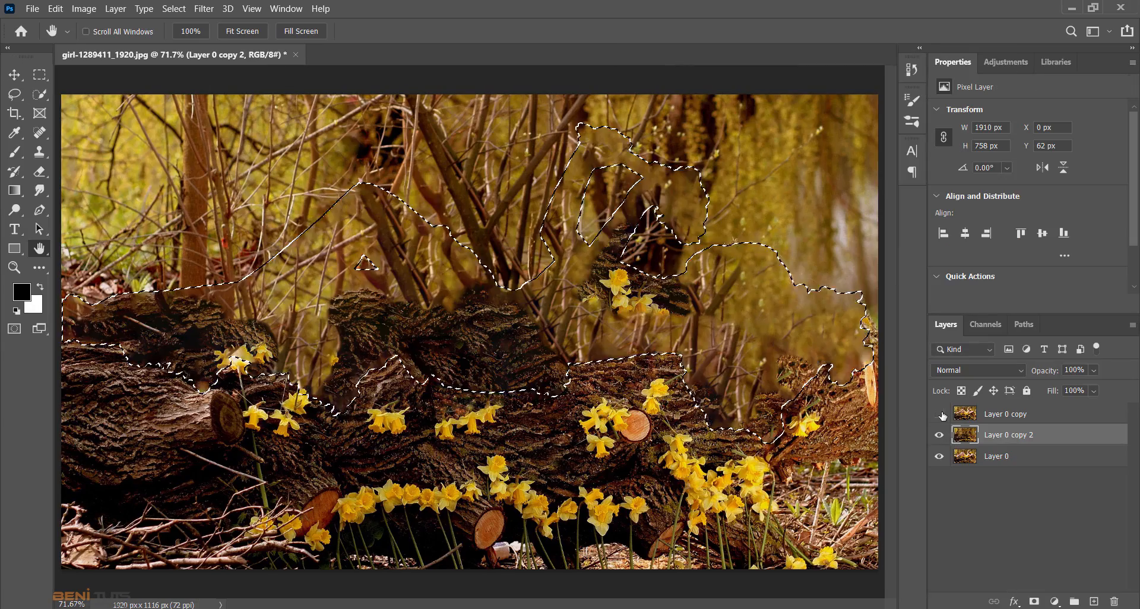
- Show Layer 0 copy, mask it to the selected woman, and hide Layer 0 copy 2 and Layer 0
left_click(939, 413)
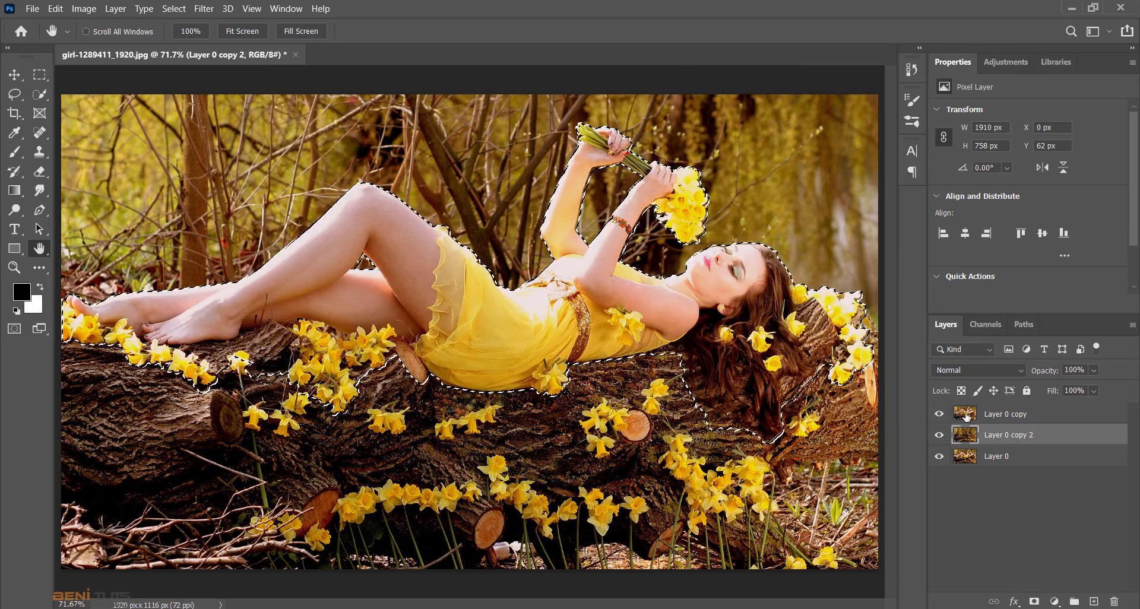
left_click(966, 418)
left_click(1034, 602)
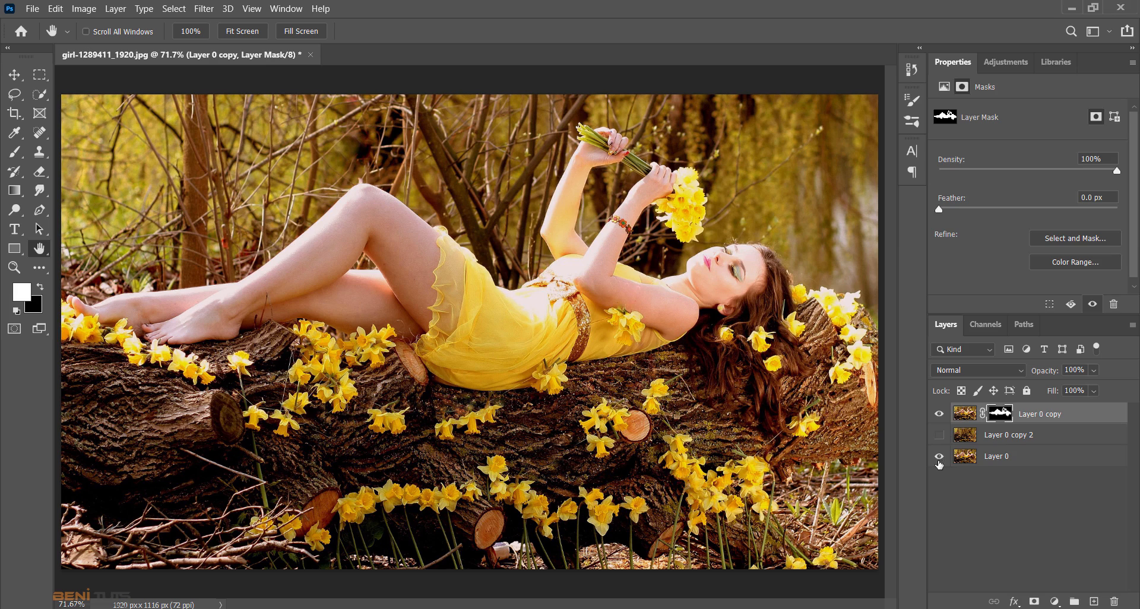
left_click(940, 458)
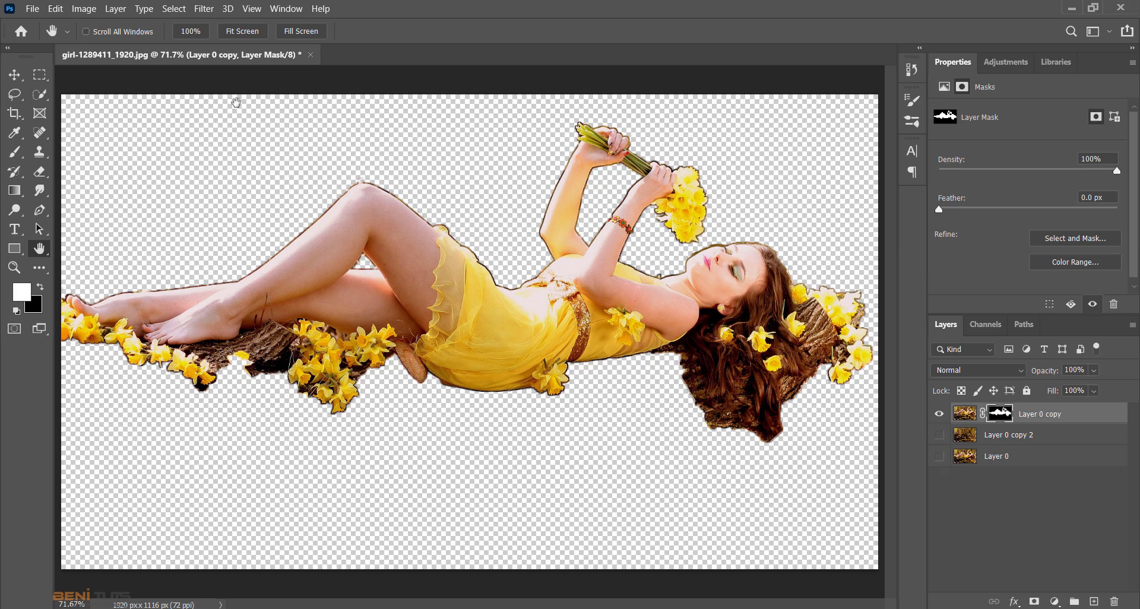
- Shrink the mask of Layer 0 copy with the Minimum filter at a radius of 4.0 pixels, preserving roundness
left_click(179, 9)
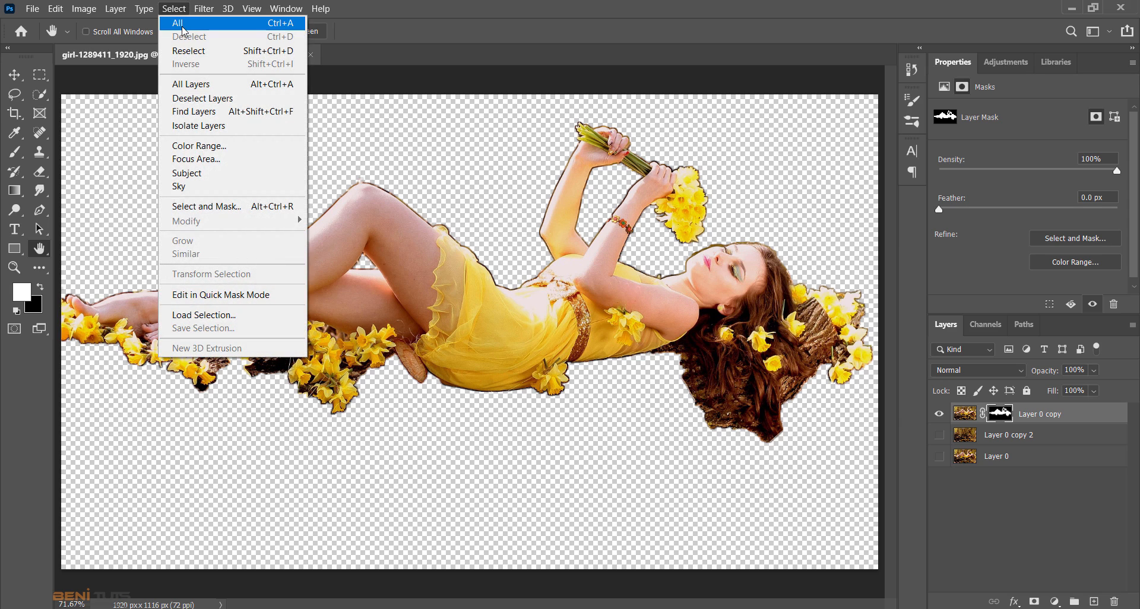
mouse_move(203, 8)
mouse_move(319, 300)
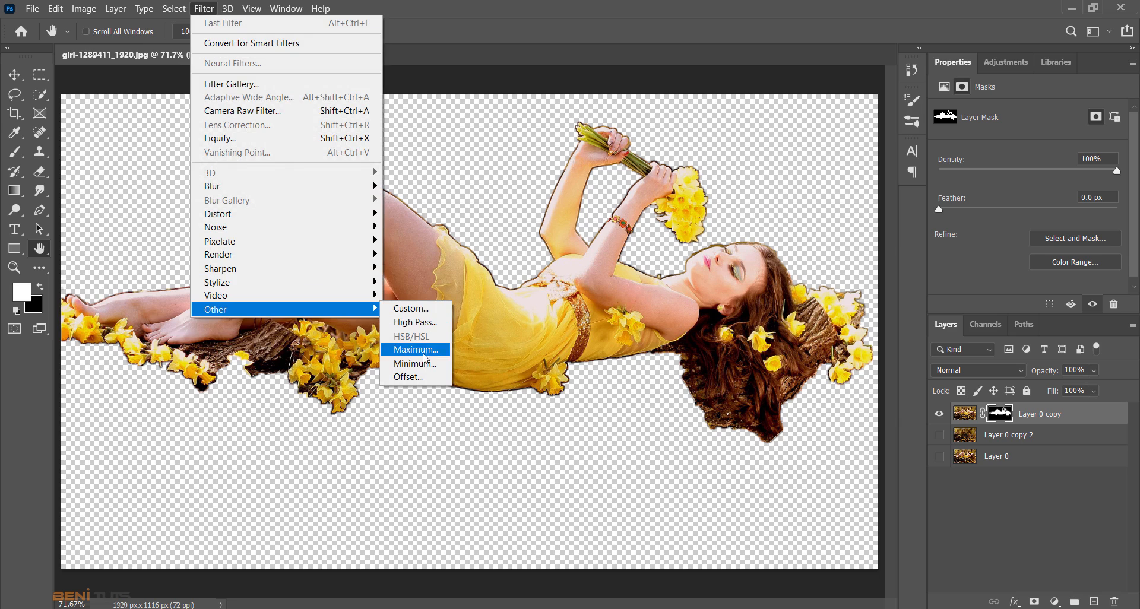
left_click(425, 366)
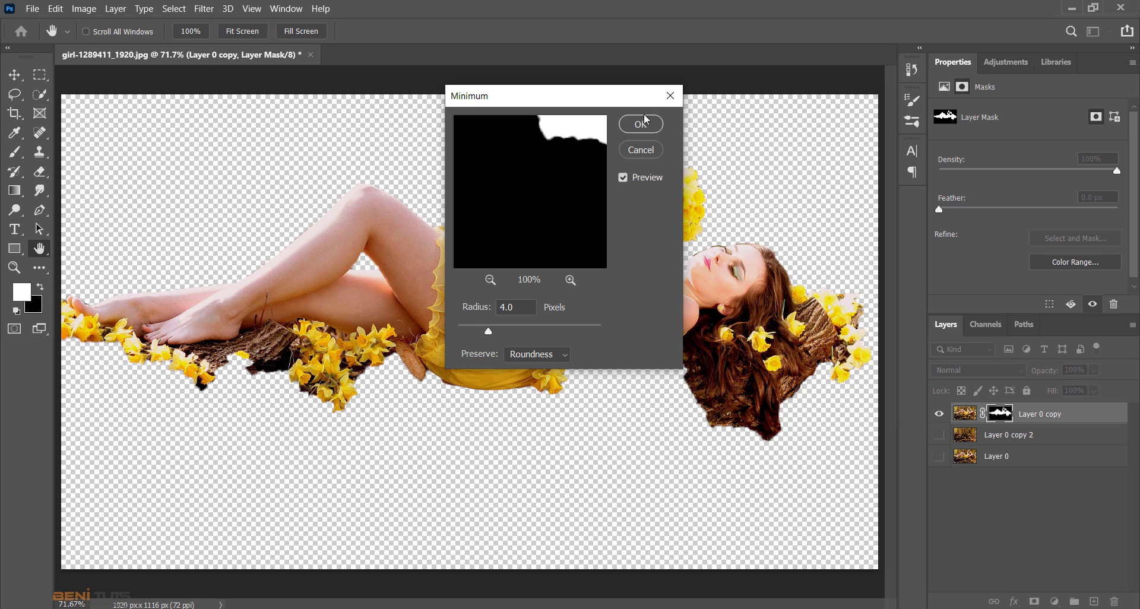
left_click_drag(621, 98, 544, 104)
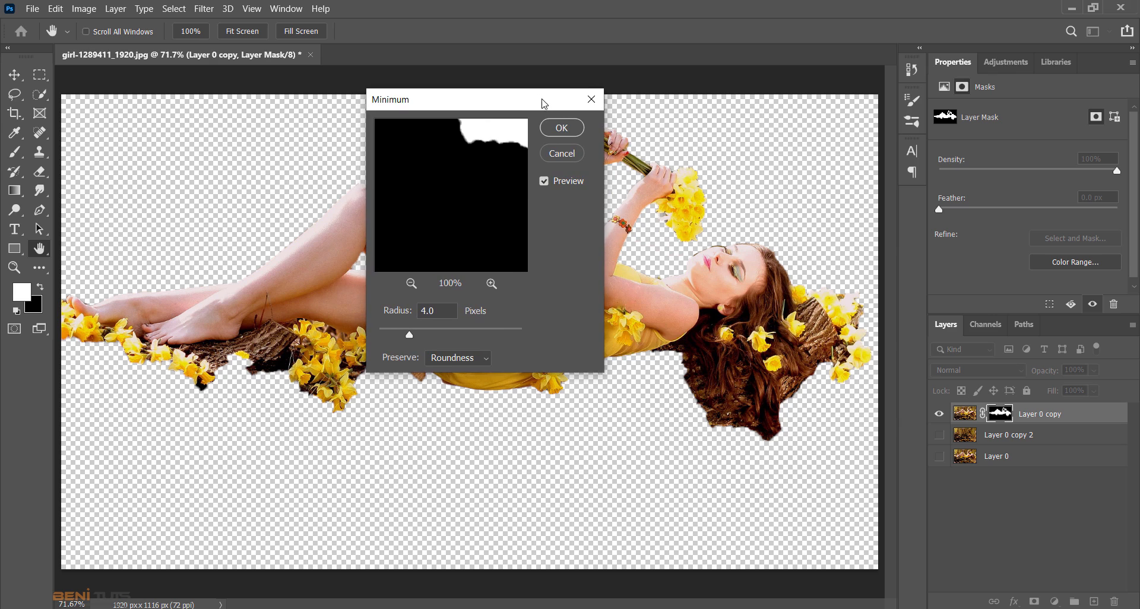
left_click(571, 130)
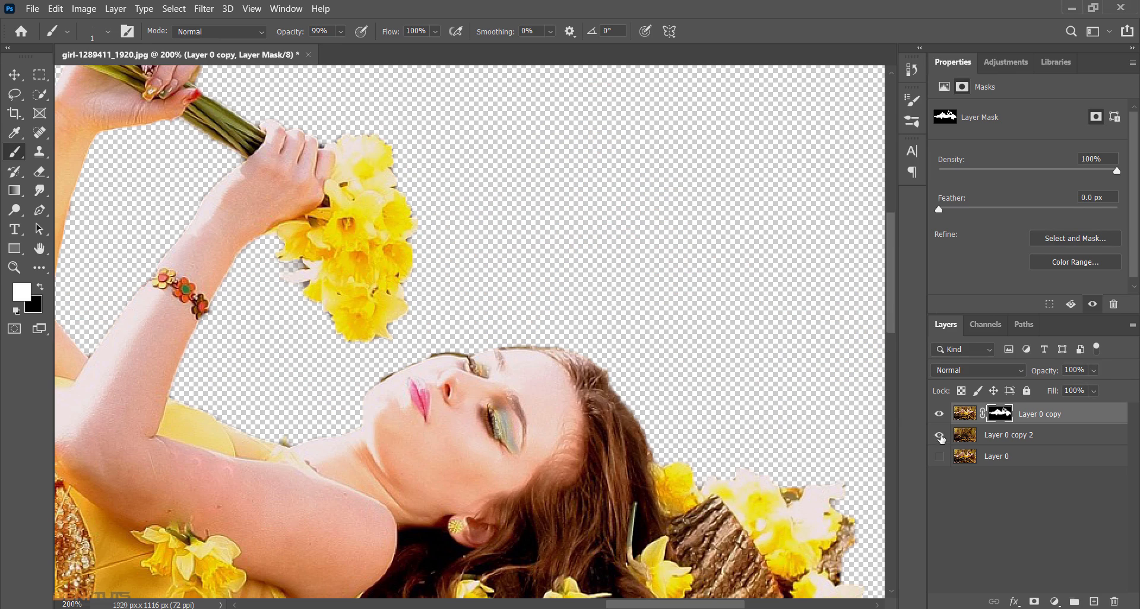
- Show the hidden layers and heal the leftover hairs above the eye and forehead on Layer 0 copy 2 with the Spot Healing Brush
left_click(940, 436)
left_click(962, 437)
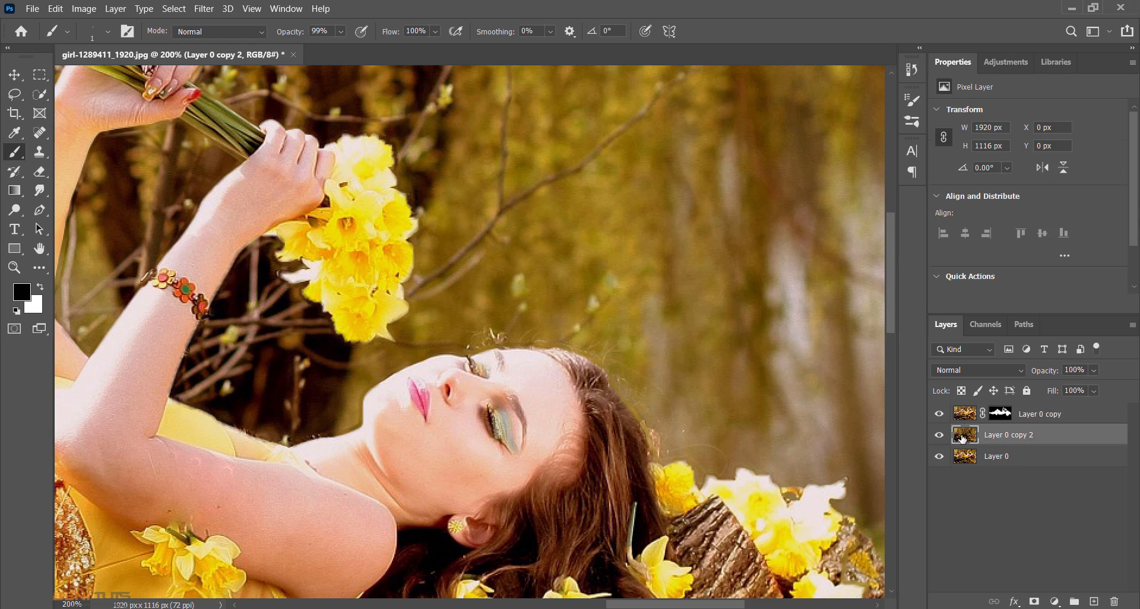
left_click(39, 133)
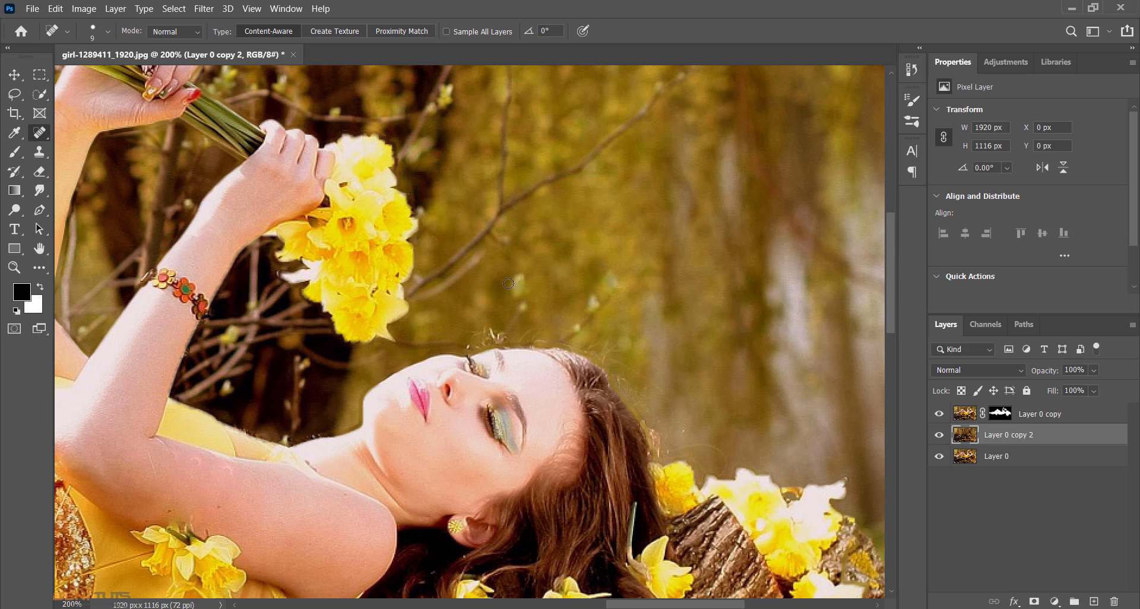
left_click(20, 272)
left_click_drag(499, 351, 543, 432)
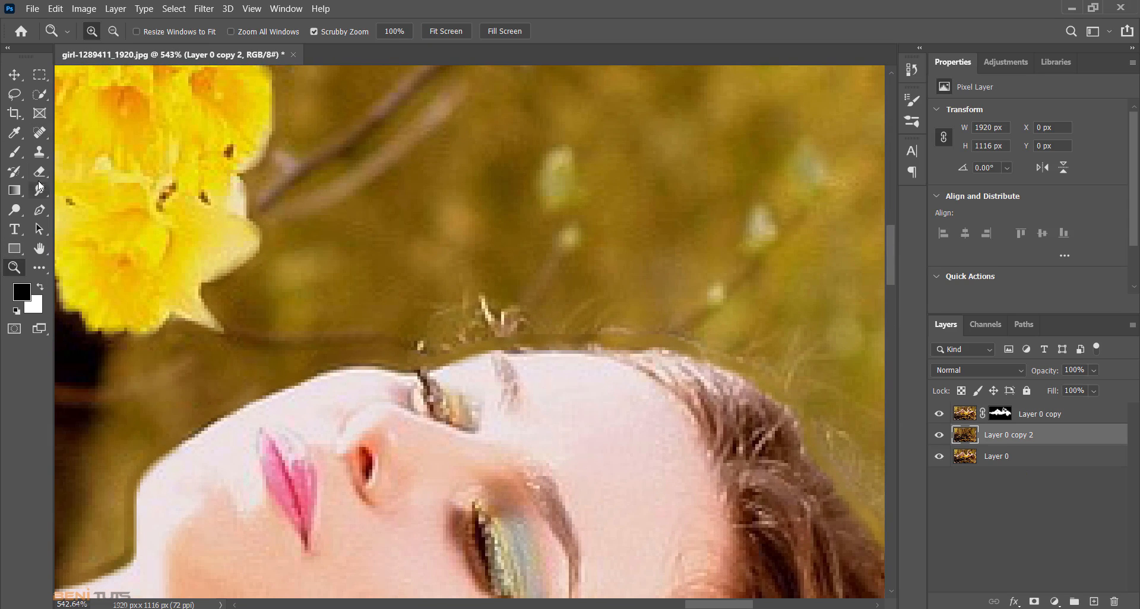
left_click(40, 133)
mouse_move(421, 344)
left_mouse_down()
mouse_move(486, 311)
mouse_move(515, 323)
mouse_move(479, 333)
left_mouse_up()
left_click(461, 331)
left_click_drag(436, 315, 451, 312)
mouse_move(533, 321)
left_mouse_down()
mouse_move(681, 330)
mouse_move(752, 354)
left_mouse_up()
- Heal the stray hair remnants in the background along the crown and back of the head
left_click_drag(702, 607, 722, 605)
left_click_drag(562, 356, 547, 387)
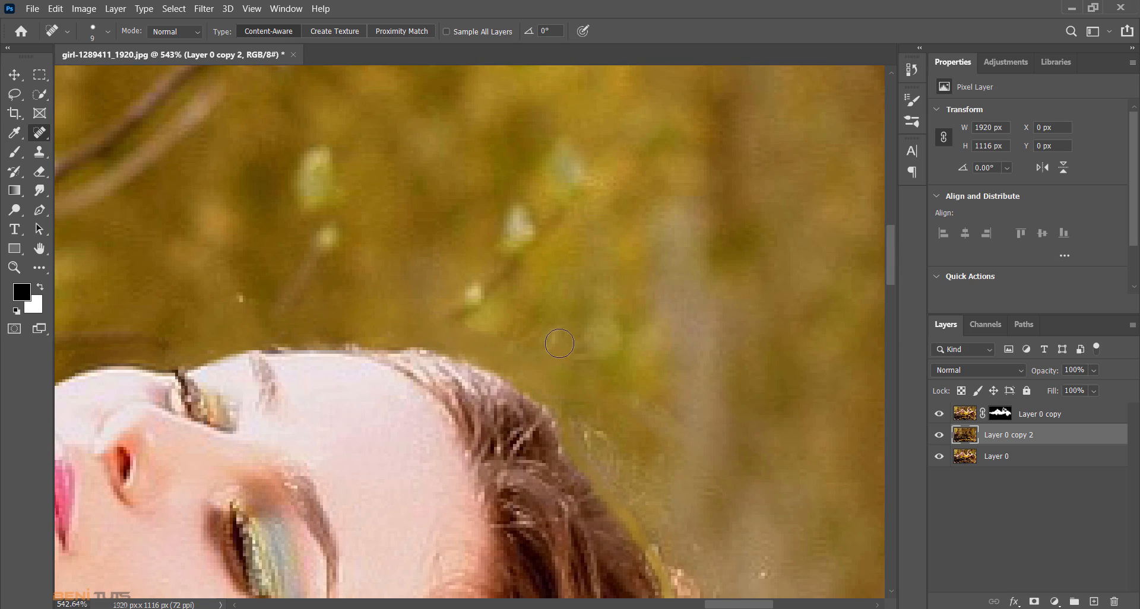
left_click(517, 333)
scroll(730, 420, "down", 3)
left_click_drag(586, 277, 668, 372)
left_click_drag(598, 306, 689, 436)
left_click_drag(652, 270, 728, 342)
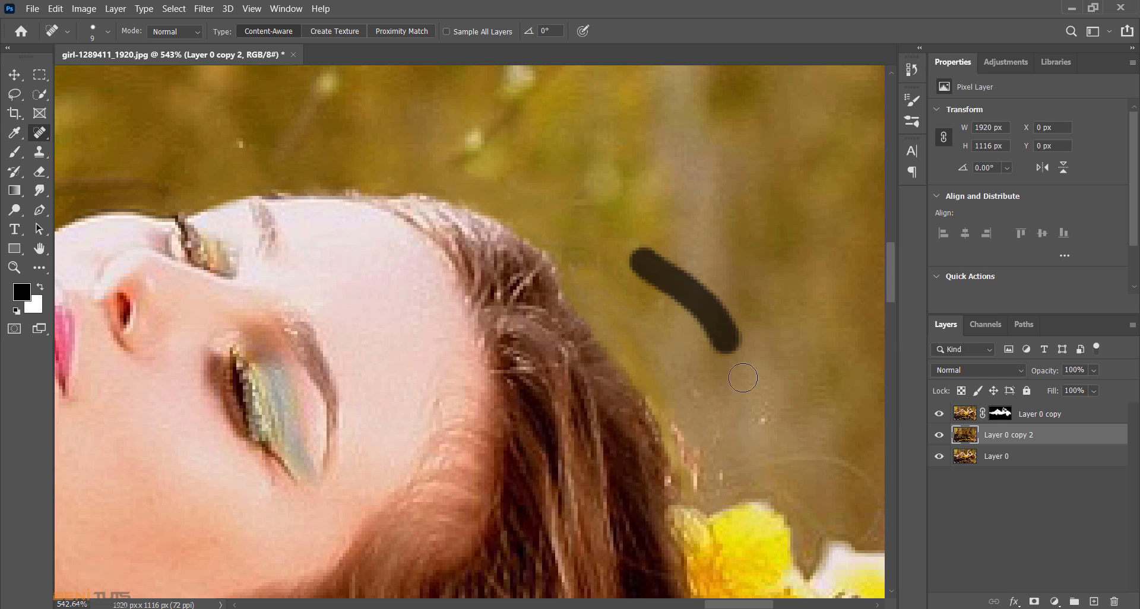
left_click(702, 479)
left_click(696, 396)
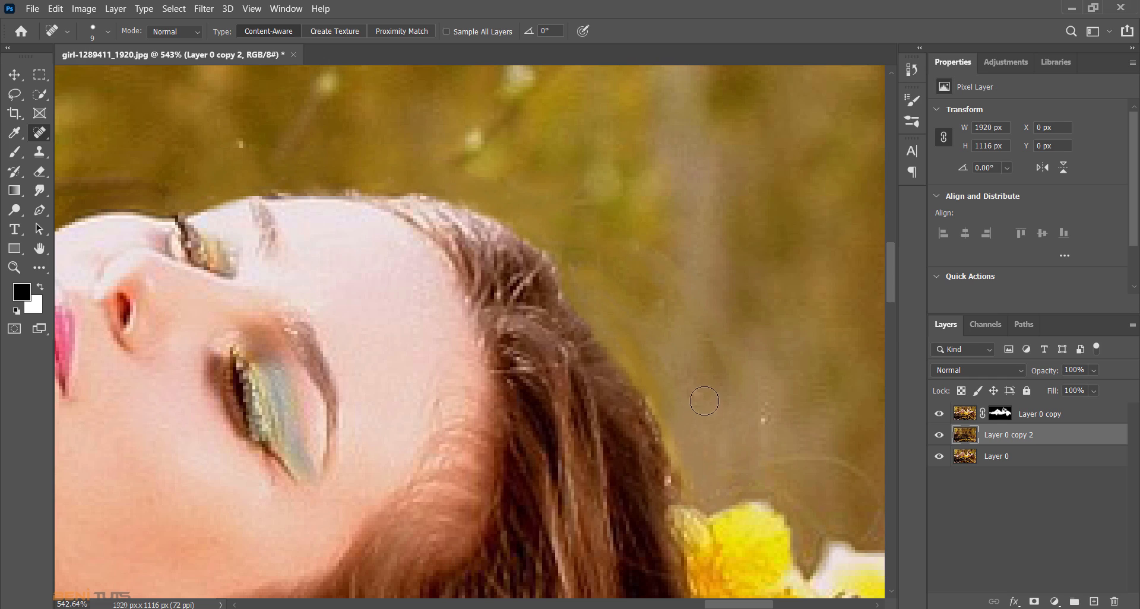
left_click(761, 418)
- Heal the curved stray hairs in the background just above the daffodils behind the head
left_click_drag(720, 606, 754, 606)
scroll(641, 479, "down", 2)
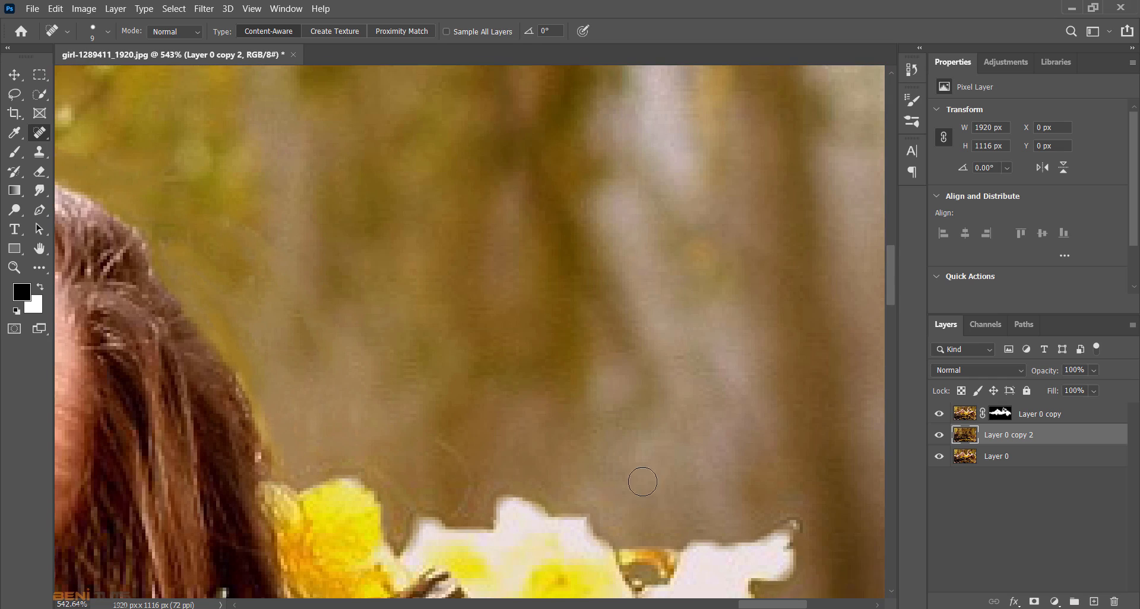
left_click_drag(447, 422, 463, 454)
mouse_move(390, 454)
left_mouse_down()
mouse_move(410, 483)
mouse_move(321, 435)
left_mouse_up()
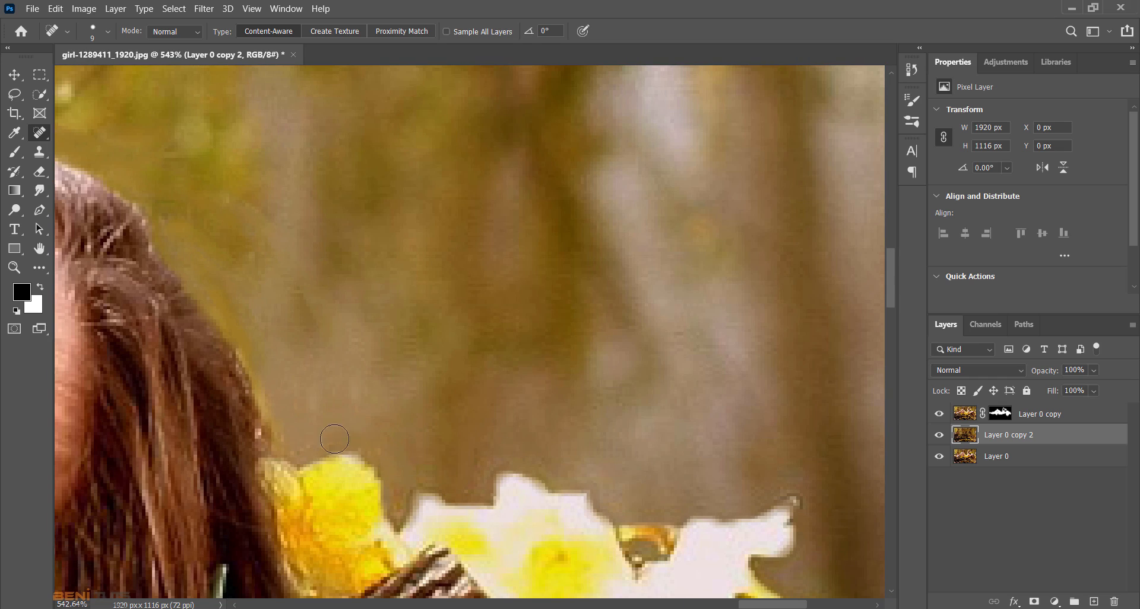
left_click_drag(744, 606, 651, 606)
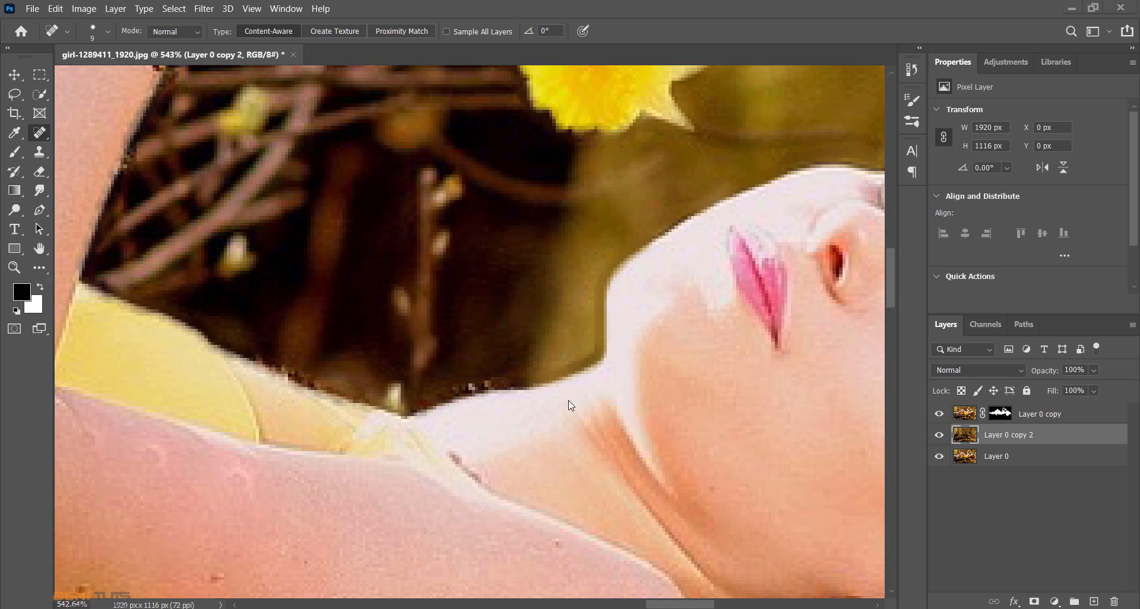
left_click(1000, 414)
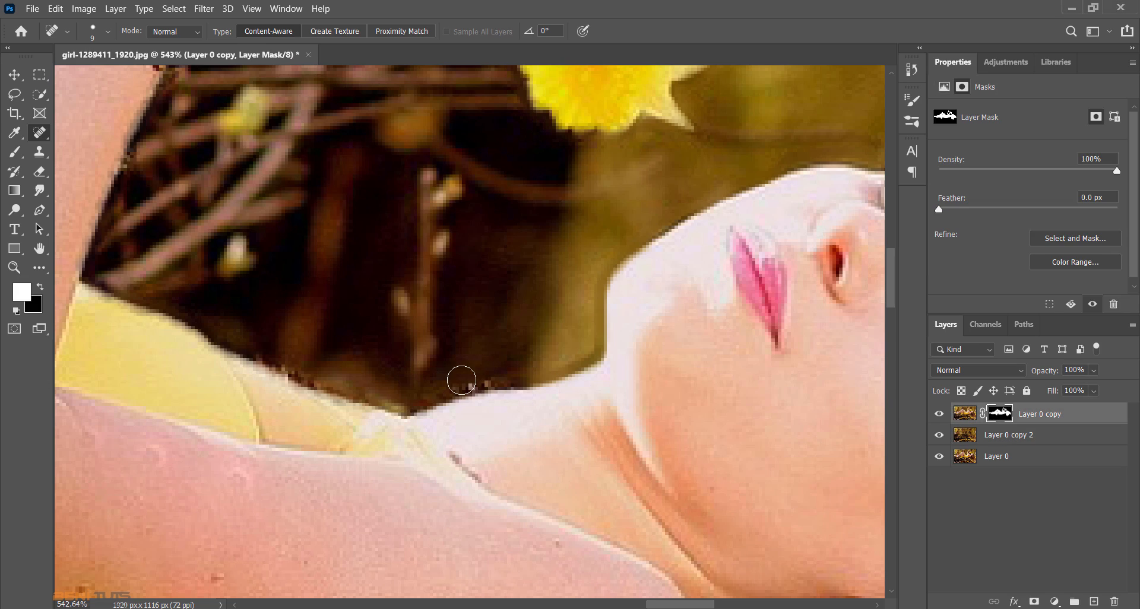
left_click(15, 268)
left_click_drag(232, 347, 188, 350)
left_click_drag(62, 320, 72, 296)
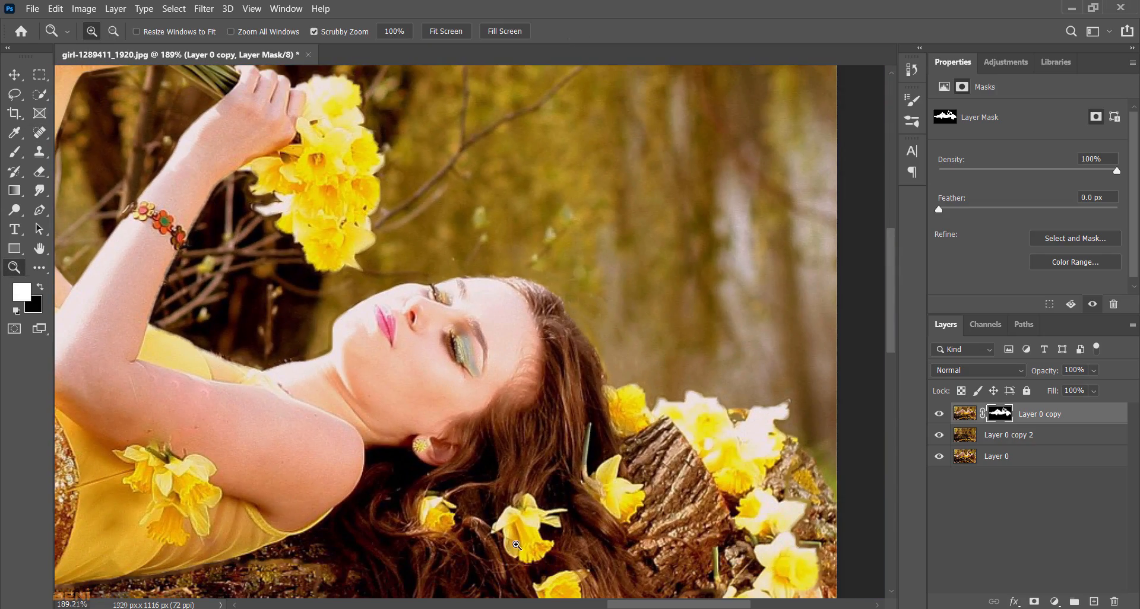
- Heal the background beside the back of the hair on Layer 0 copy 2, and fit the whole photo in view
left_click(991, 441)
key("x")
key("j")
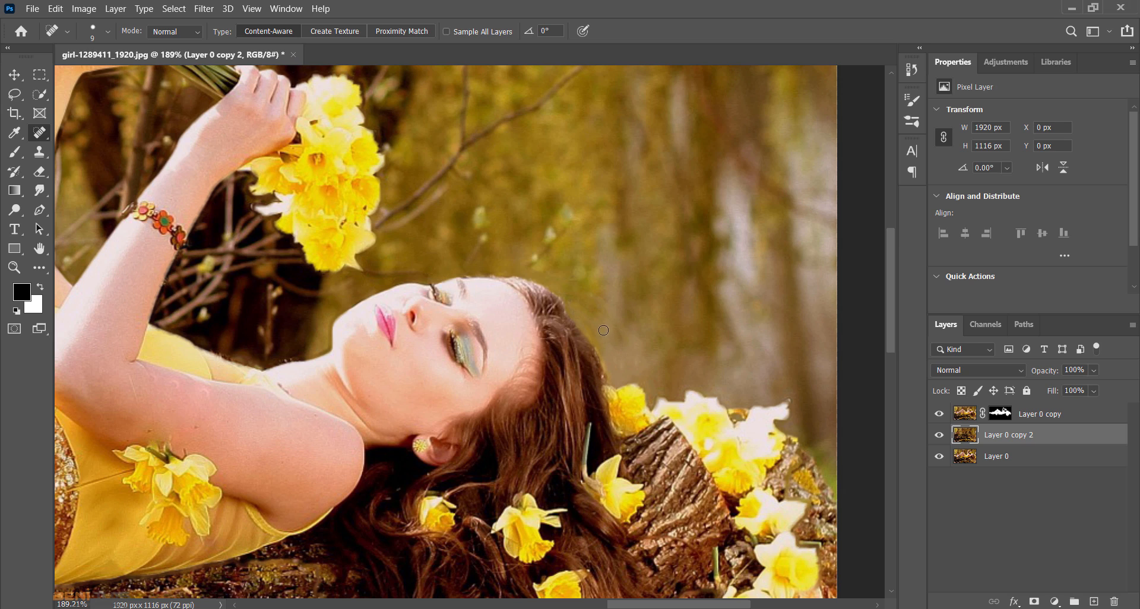
left_click_drag(623, 343, 612, 325)
left_click_drag(665, 606, 435, 605)
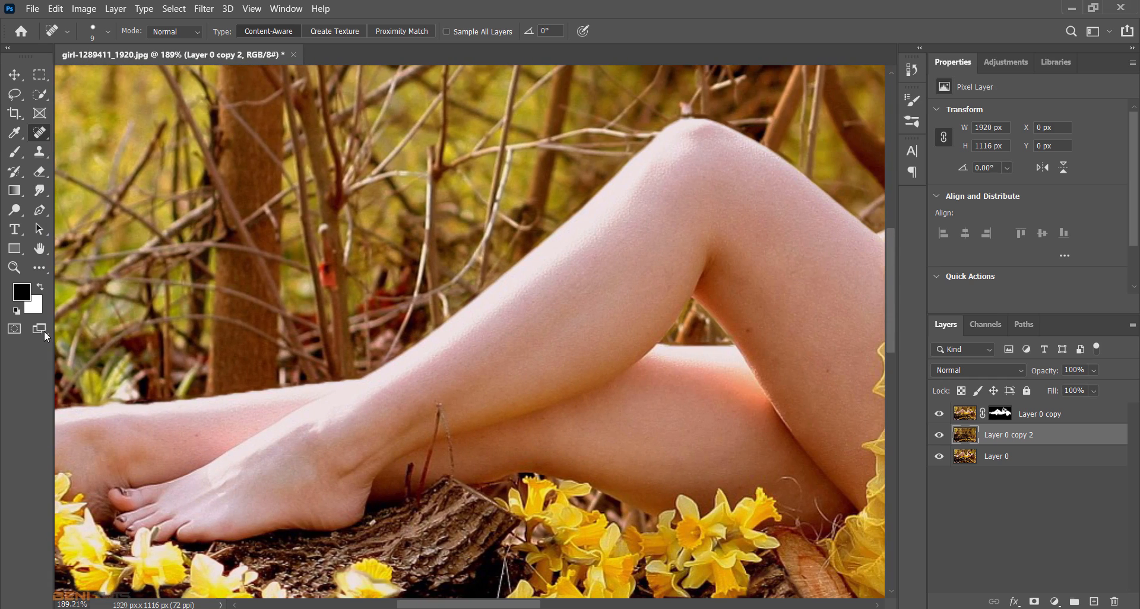
double_click(39, 248)
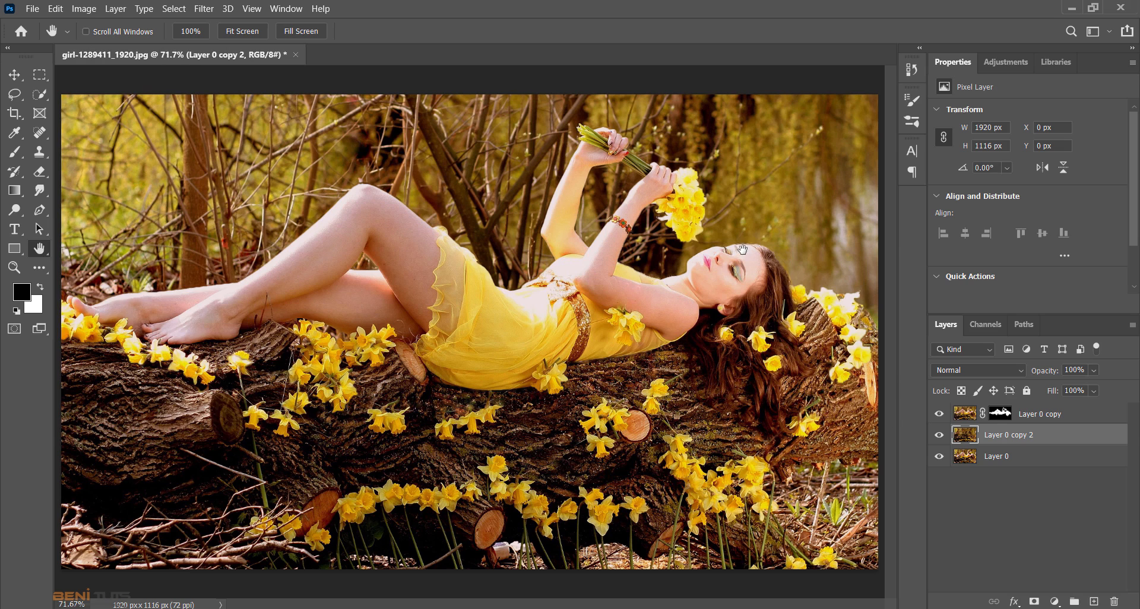
- Paint white on the Layer 0 copy mask along the back edge of the hair with a size 4 brush to restore hidden strands
left_click(14, 267)
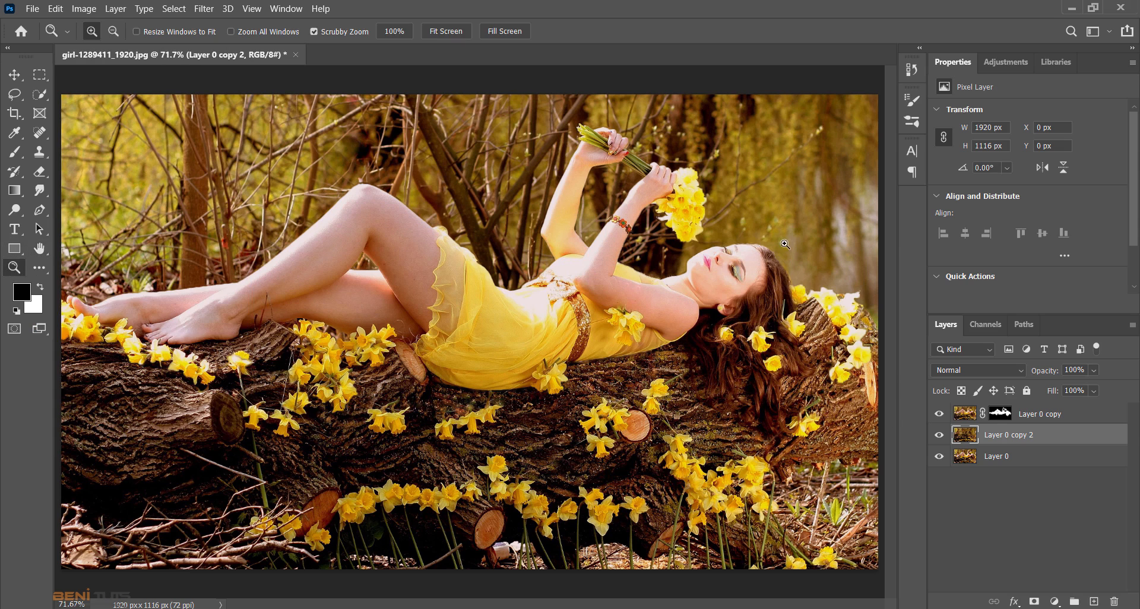
left_click_drag(753, 234, 808, 366)
left_click(1004, 418)
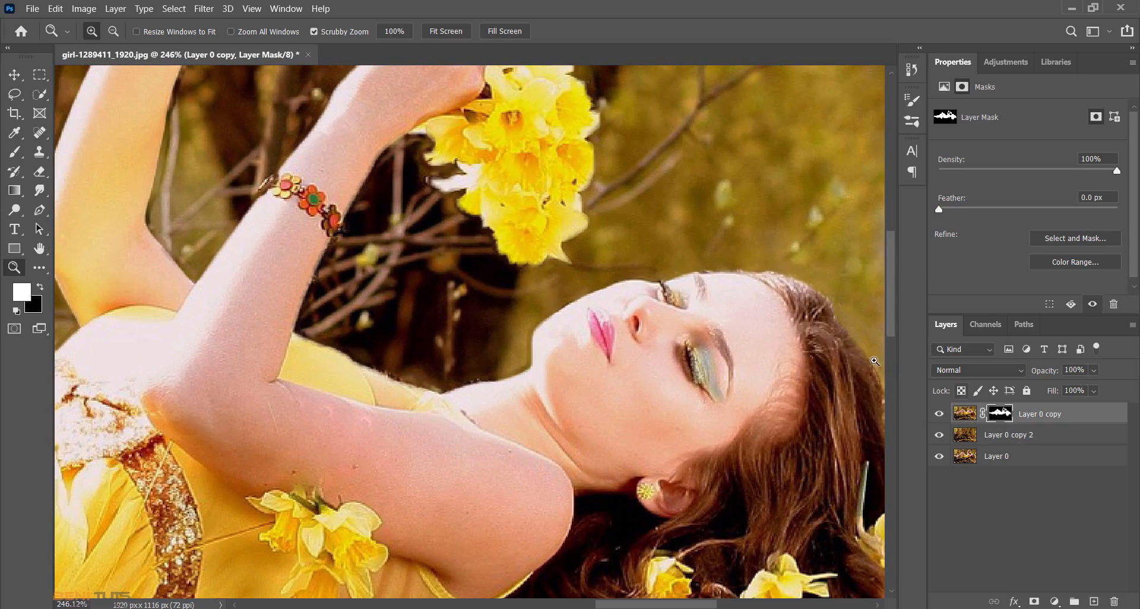
left_click(16, 154)
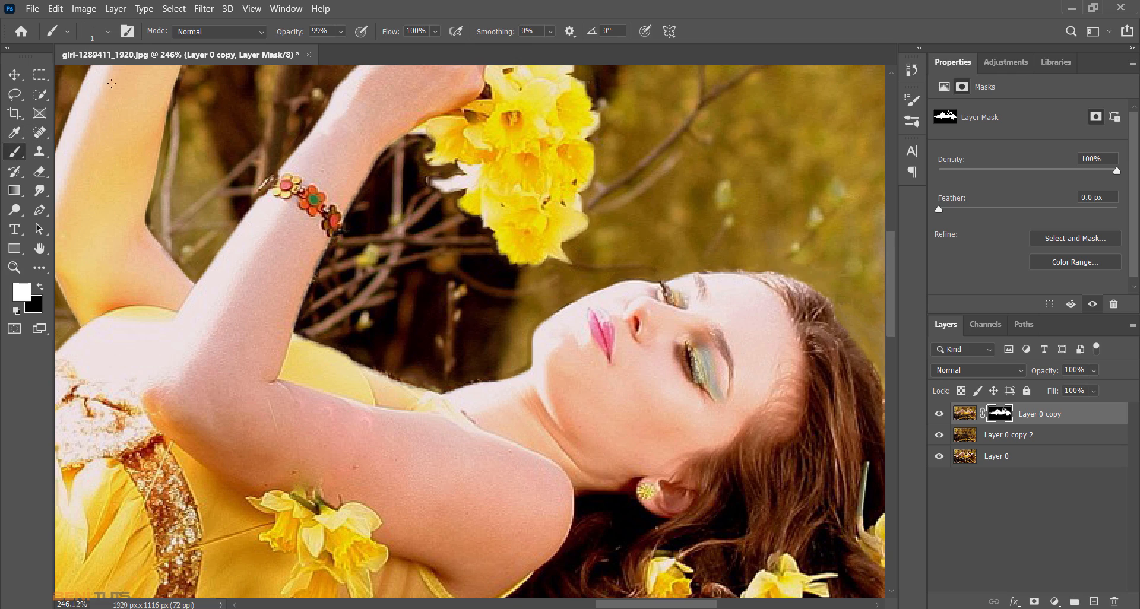
left_click(108, 33)
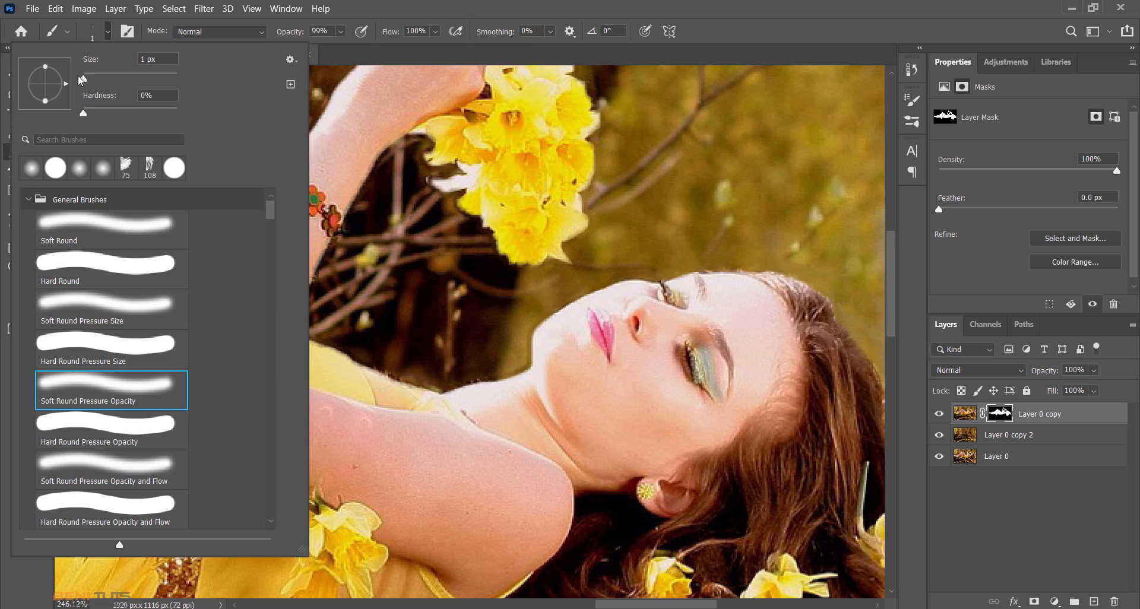
left_click_drag(84, 77, 72, 79)
left_click(715, 13)
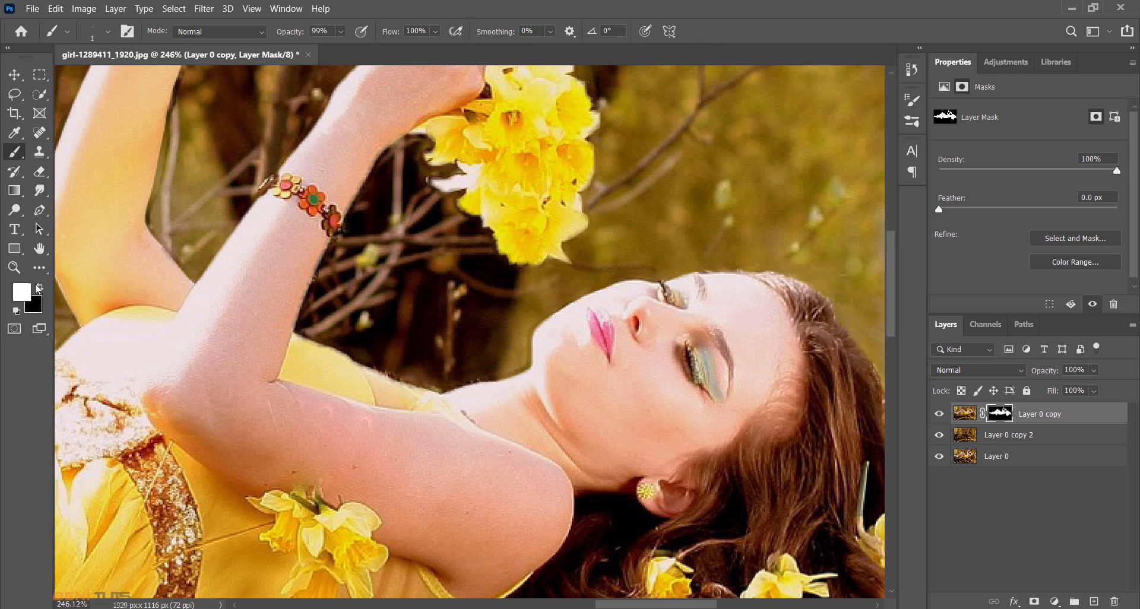
left_click(15, 268)
left_click_drag(735, 251, 765, 329)
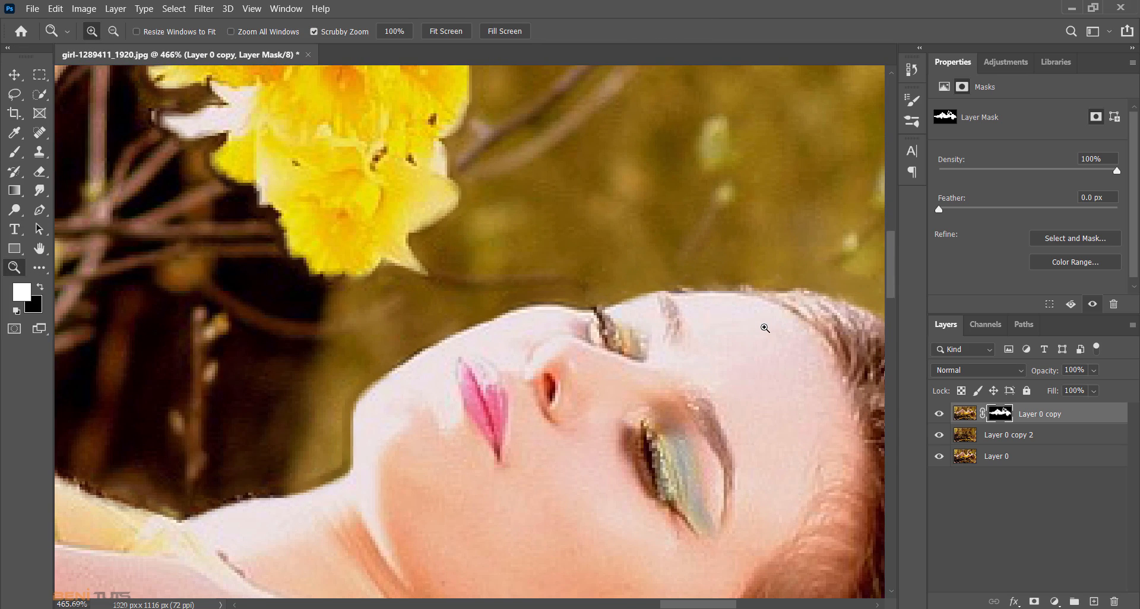
left_click(17, 155)
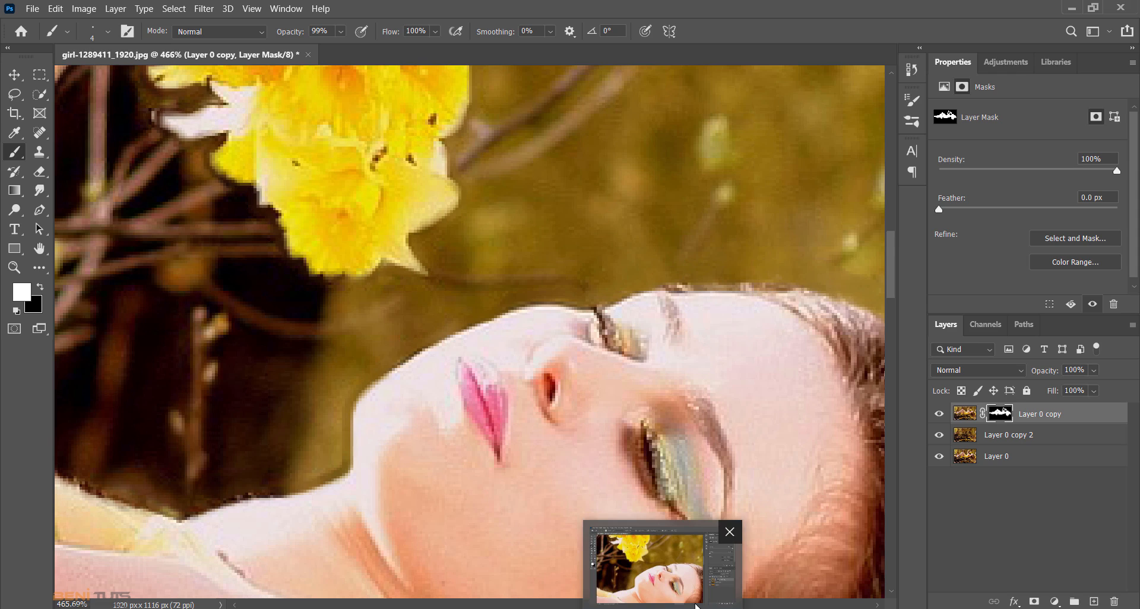
scroll(749, 604, "right", 5)
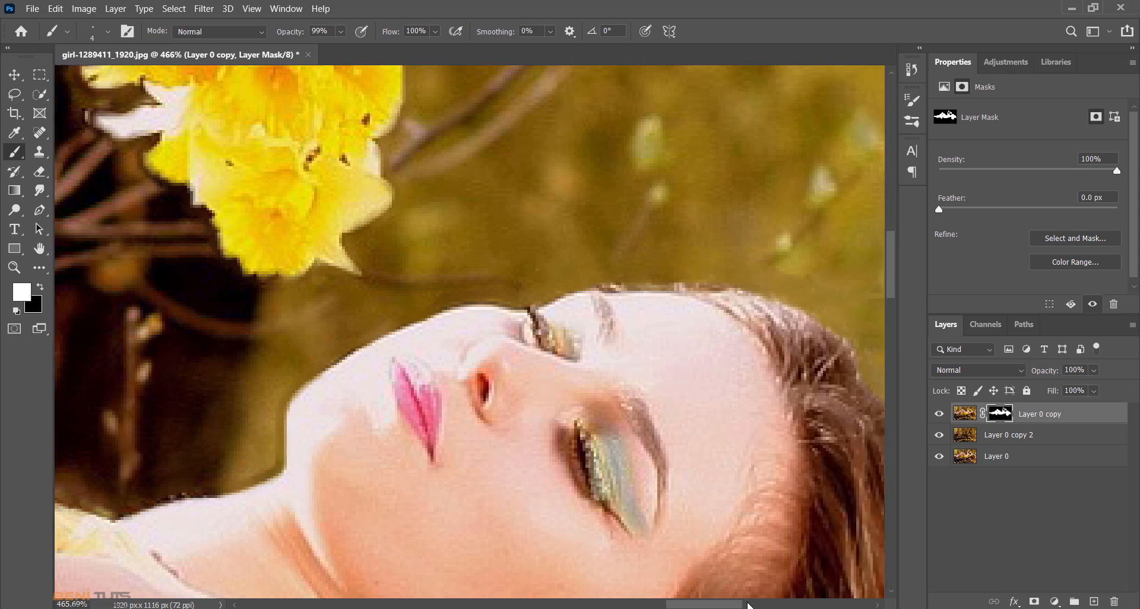
scroll(788, 510, "down", 3)
scroll(779, 468, "up", 2)
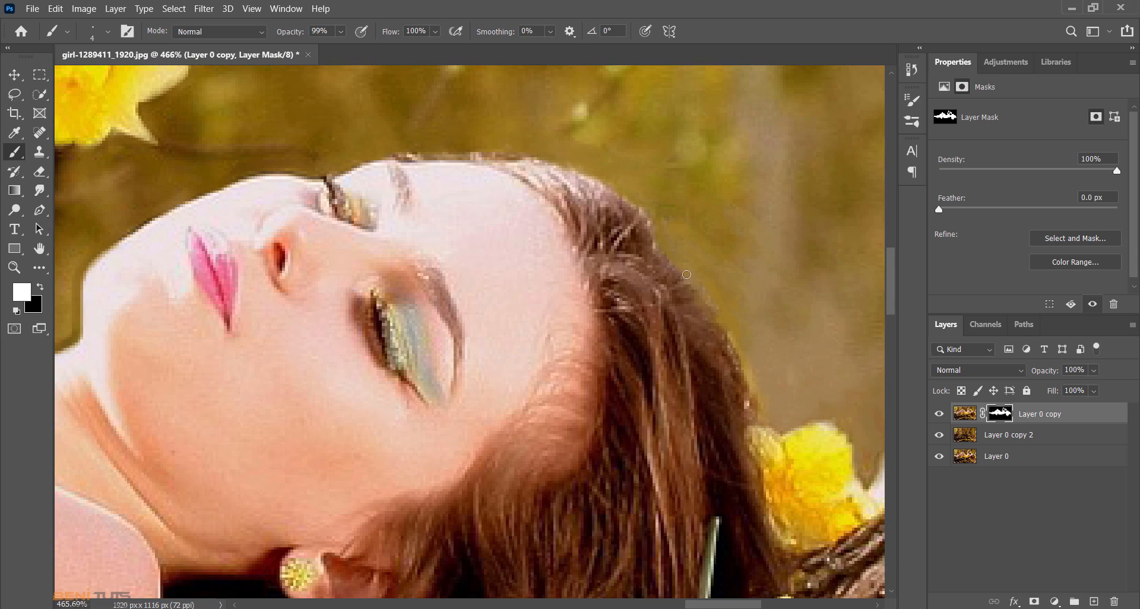
left_click_drag(734, 328, 765, 424)
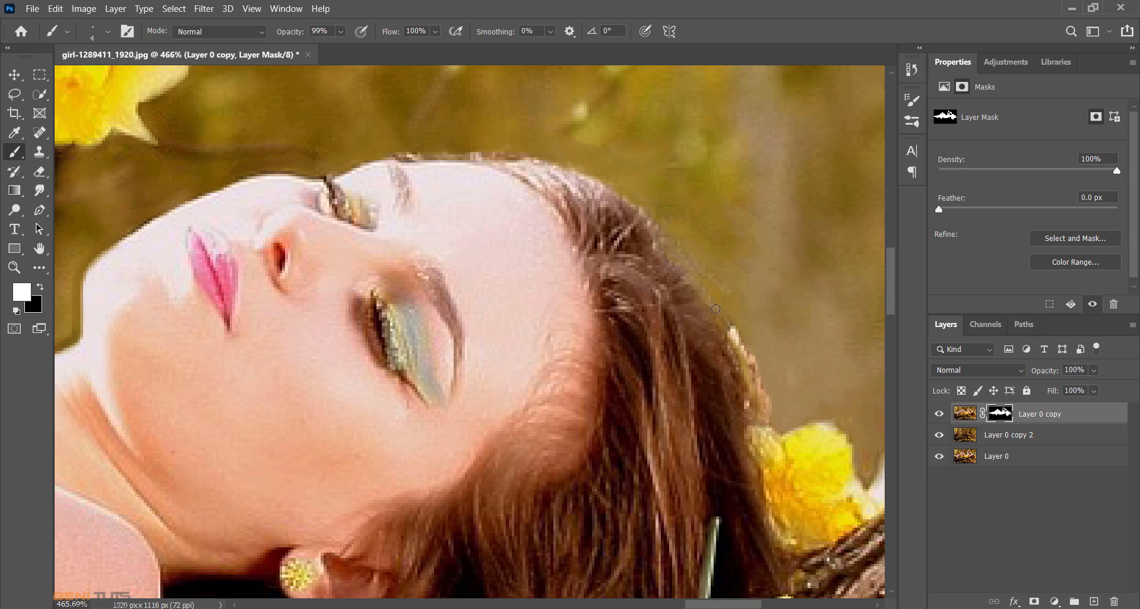
- Paint fine white strands on the Layer 0 copy mask behind the head and above the forehead with a 1 px brush
left_click(92, 35)
left_click_drag(82, 80, 83, 79)
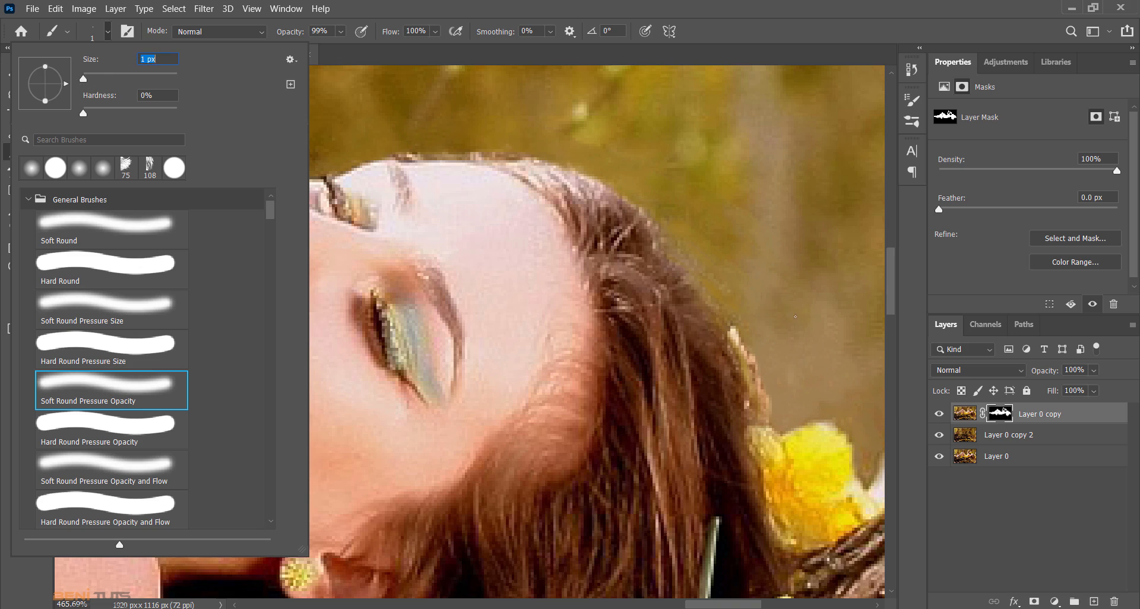
key("Return")
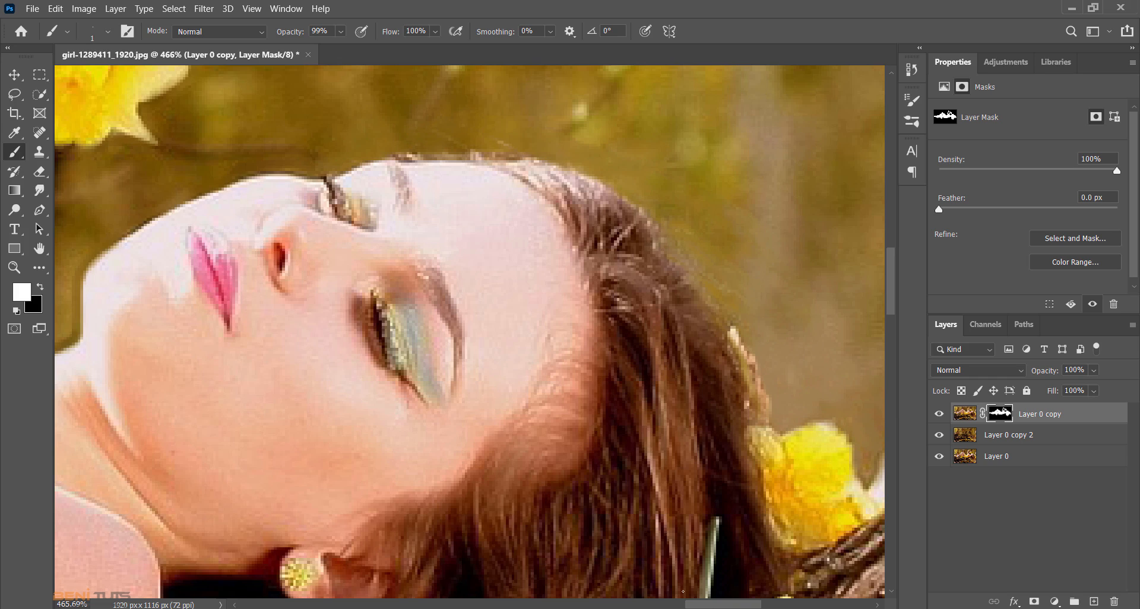
left_click_drag(717, 606, 701, 605)
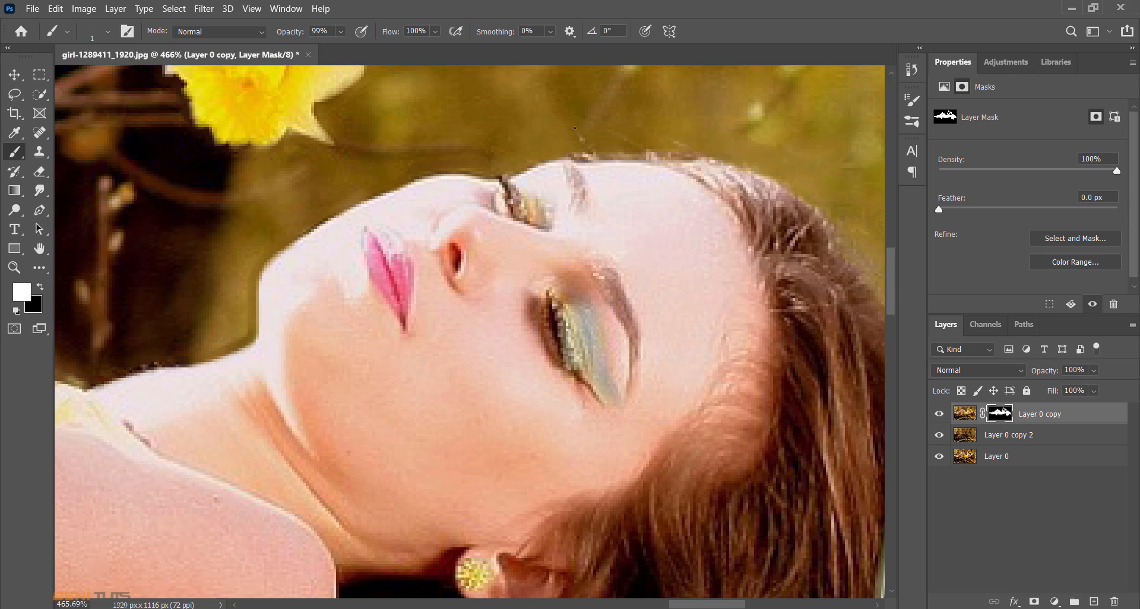
left_click_drag(582, 145, 553, 122)
- Open the Layer 0 copy mask in Select and Mask and brush over the stray hairs above the forehead to refine their edges
left_click(1059, 240)
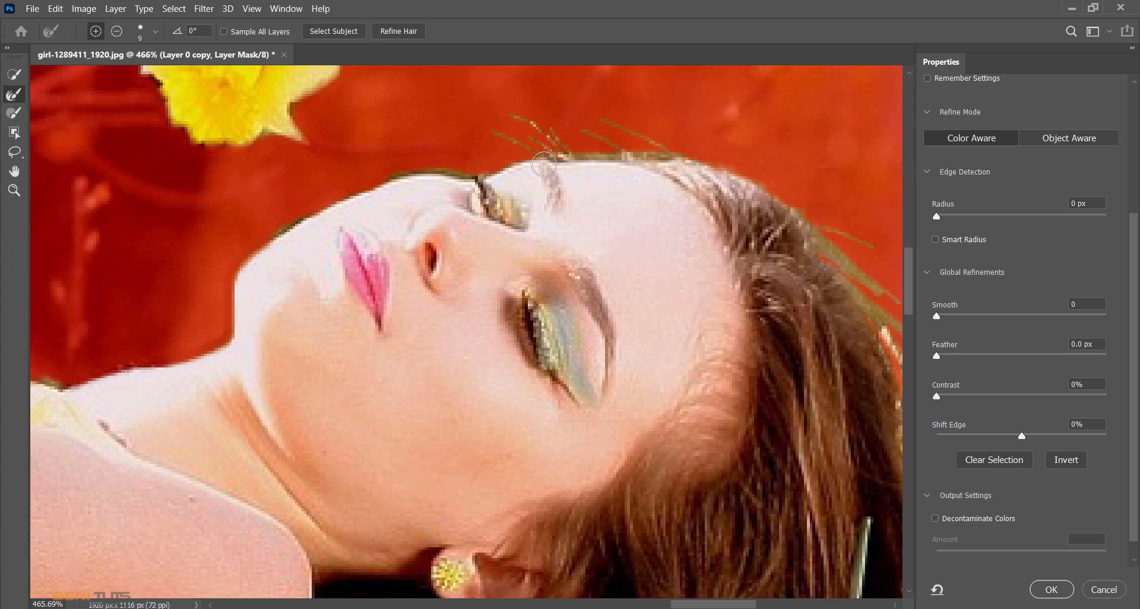
mouse_move(566, 148)
left_mouse_down()
mouse_move(538, 128)
mouse_move(558, 159)
mouse_move(482, 120)
left_mouse_up()
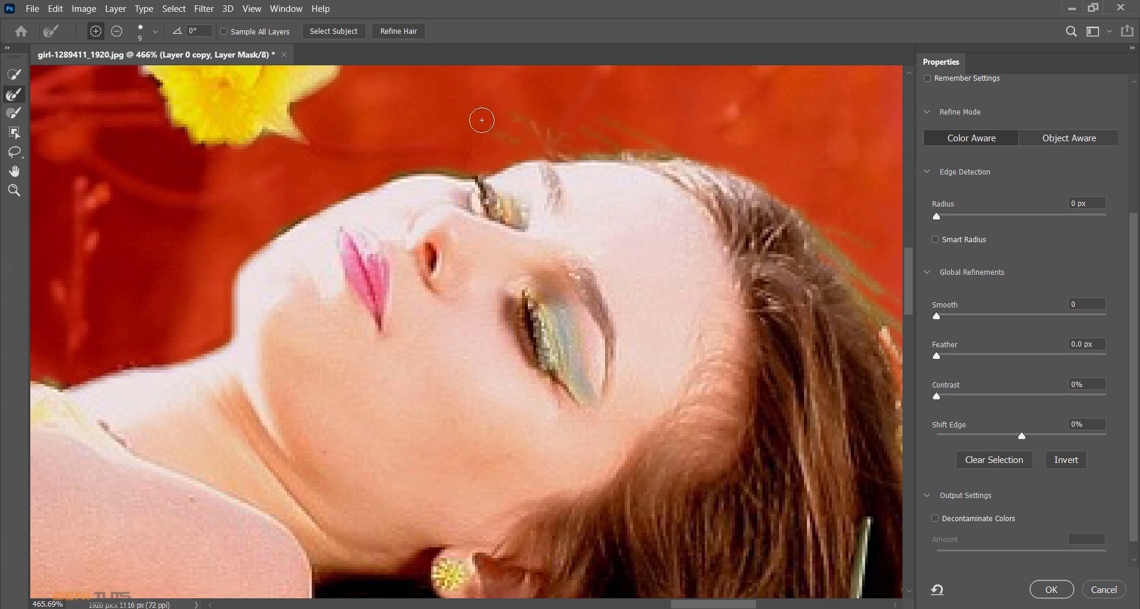
mouse_move(588, 156)
left_mouse_down()
mouse_move(568, 131)
mouse_move(615, 145)
mouse_move(528, 125)
left_mouse_up()
left_click_drag(645, 143, 569, 118)
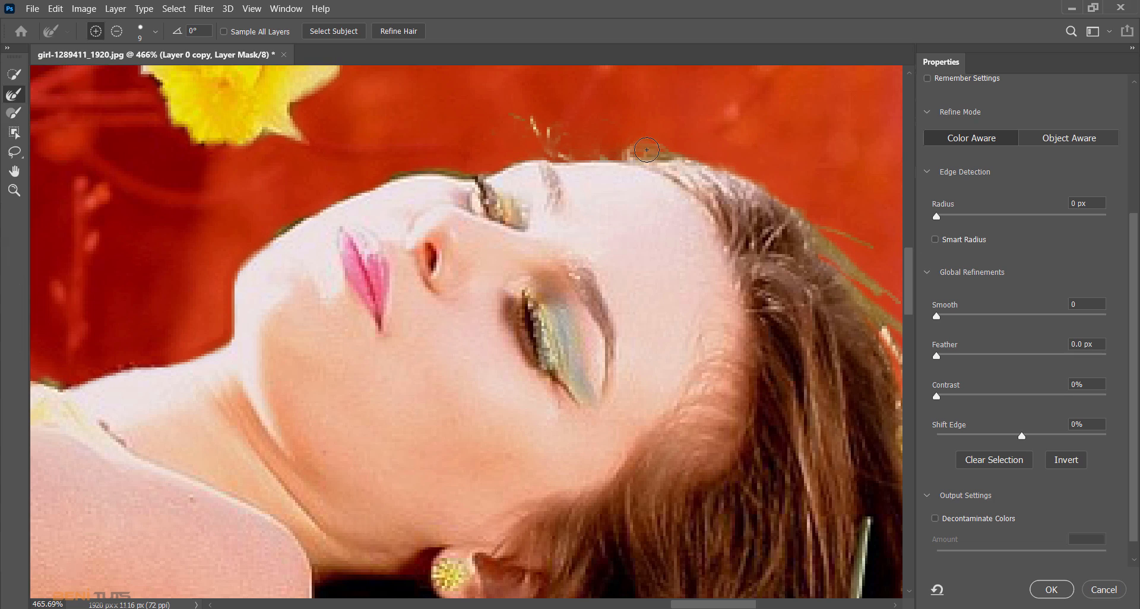
mouse_move(647, 149)
left_mouse_down()
mouse_move(589, 118)
mouse_move(657, 133)
mouse_move(667, 147)
mouse_move(603, 123)
mouse_move(674, 149)
left_mouse_up()
- Refine the hair edge along the back of the head and above the brow, and output the result as a new masked layer
left_click_drag(753, 604, 784, 604)
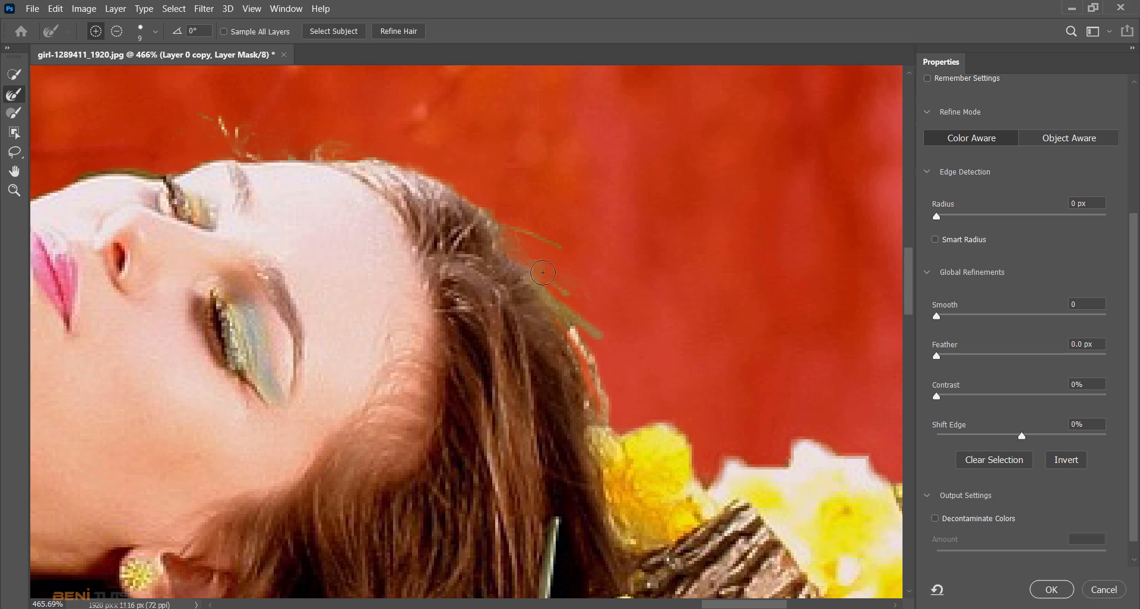
mouse_move(505, 226)
left_mouse_down()
mouse_move(538, 241)
mouse_move(525, 270)
mouse_move(606, 329)
mouse_move(582, 345)
mouse_move(564, 322)
mouse_move(584, 330)
left_mouse_up()
left_click_drag(596, 370, 567, 331)
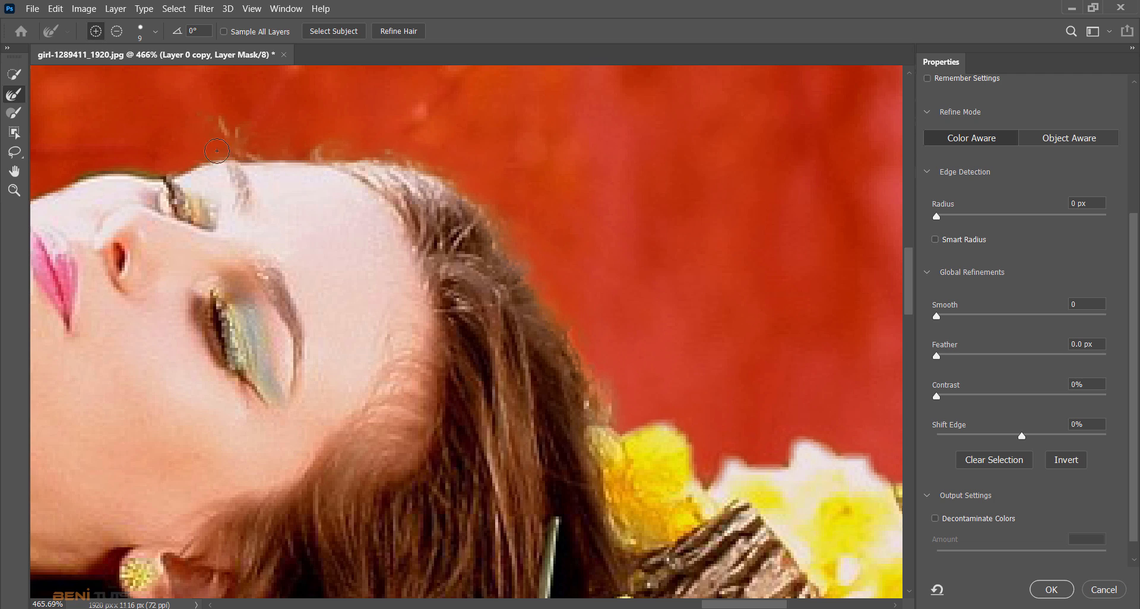
mouse_move(217, 151)
left_mouse_down()
mouse_move(271, 155)
mouse_move(269, 146)
left_mouse_up()
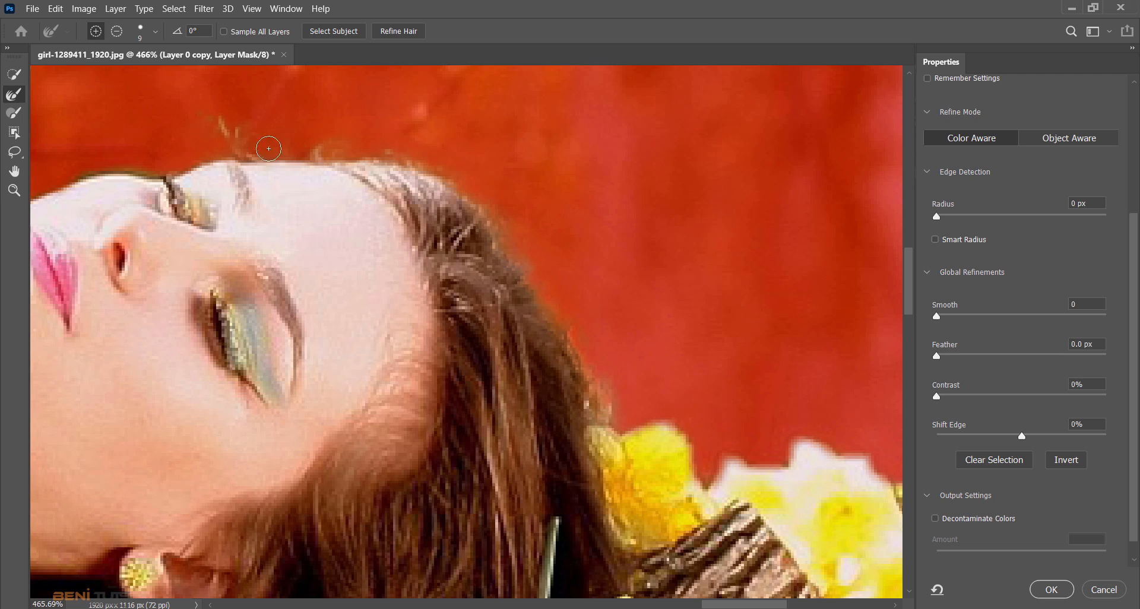
left_click(1051, 591)
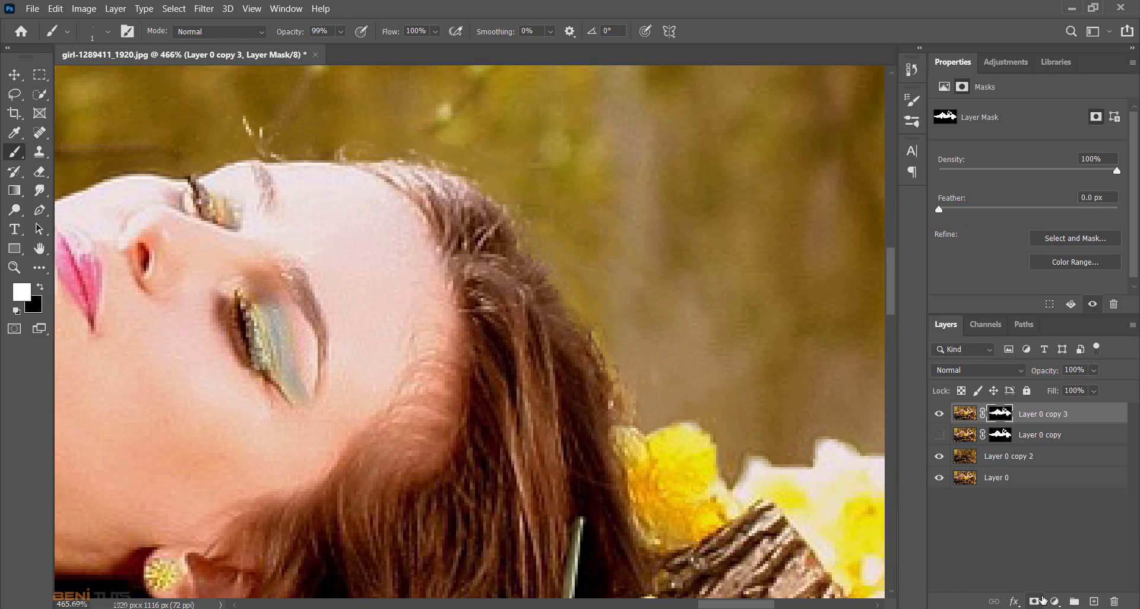
- Compare the refined cutout with the original photo by toggling the visibility of Layer 0 copy 3 and Layer 0 copy 2
left_click(16, 268)
left_click_drag(344, 329, 304, 320)
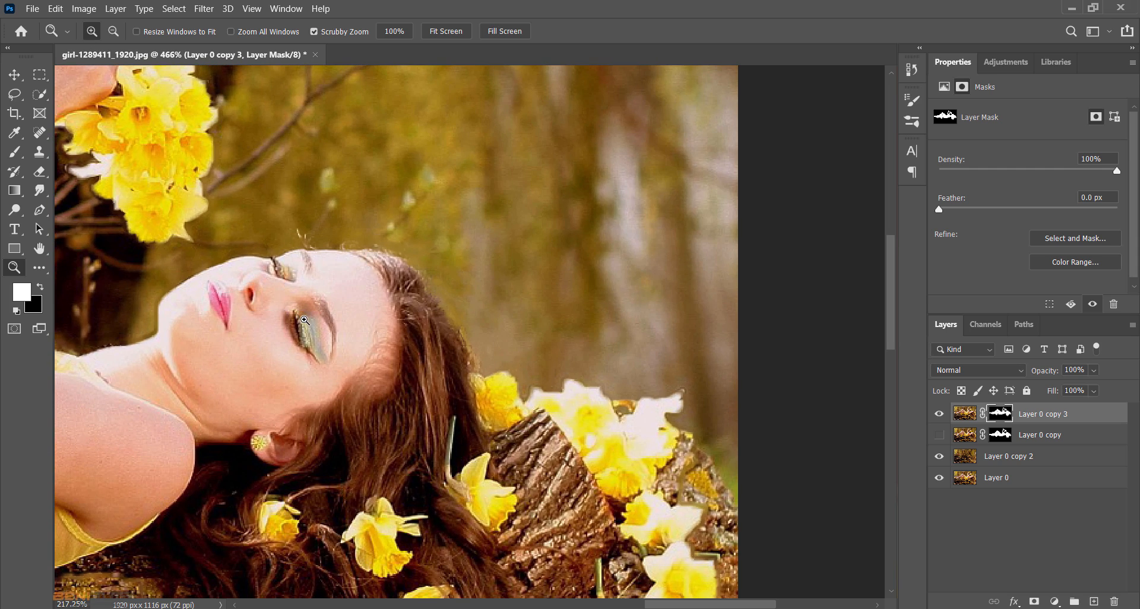
left_click(944, 417)
left_click(940, 457)
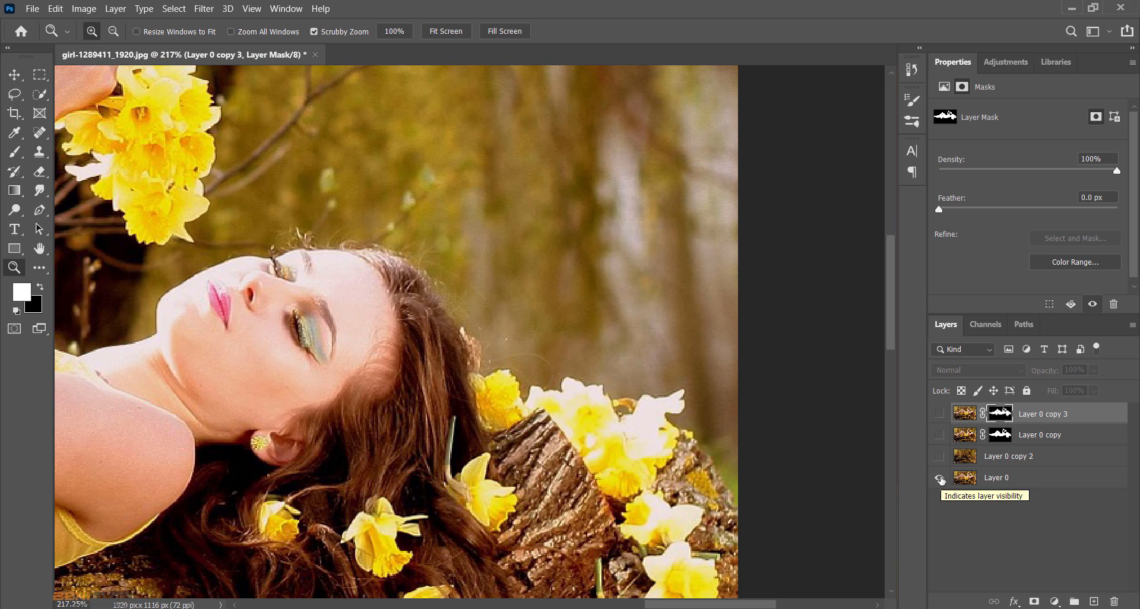
left_click(940, 415)
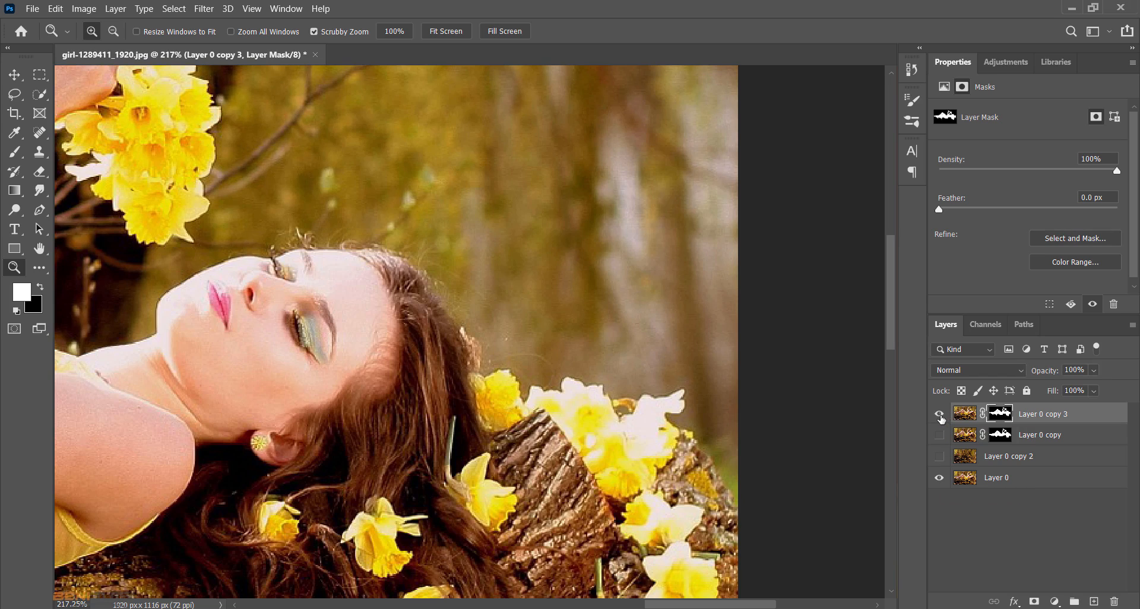
left_click(940, 457)
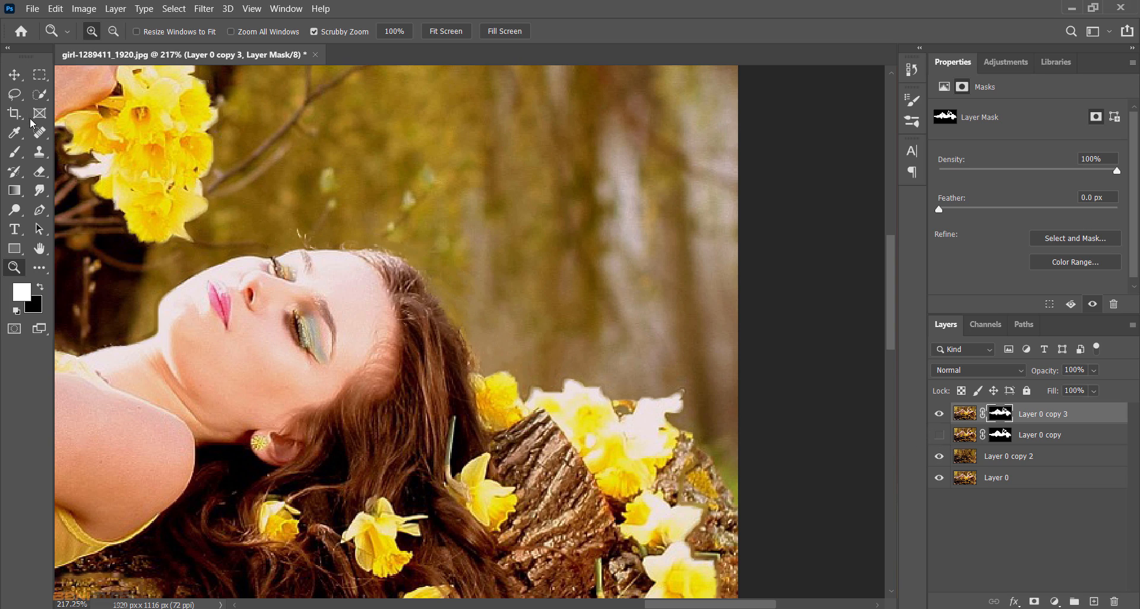
- Set the brush for the Layer 0 copy 3 mask to Hard Round at 61 px with 100% hardness
left_click(18, 153)
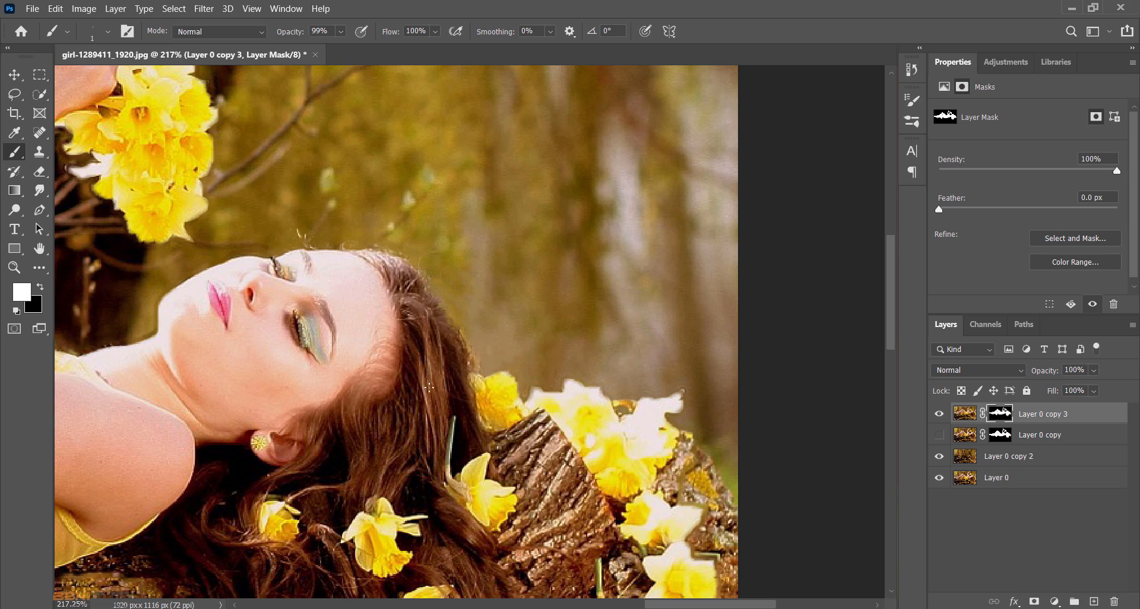
left_click(15, 269)
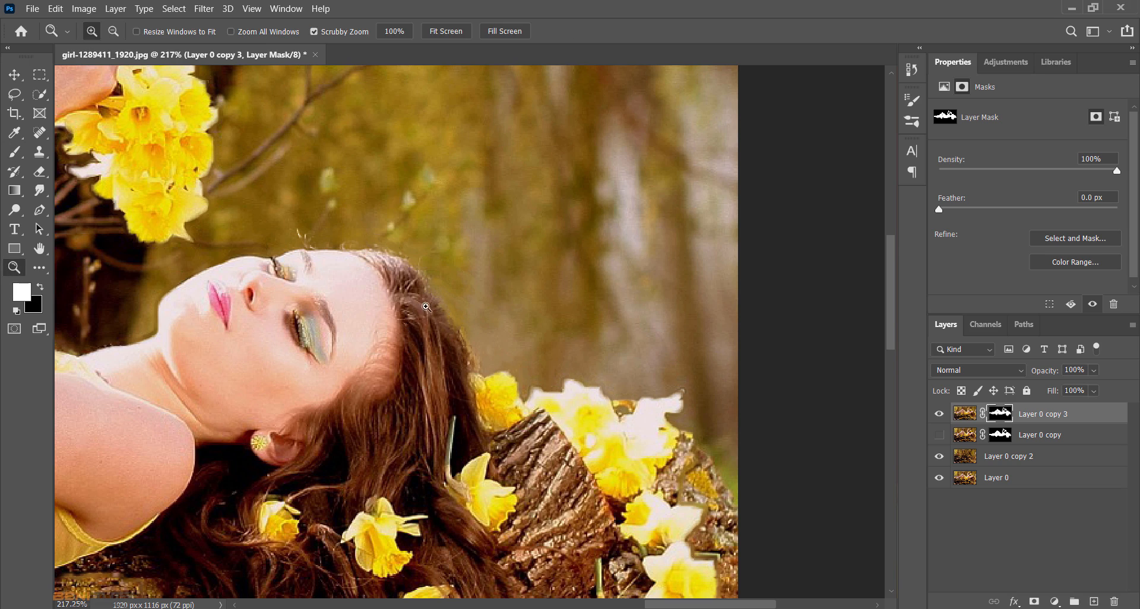
left_click_drag(423, 310, 398, 324)
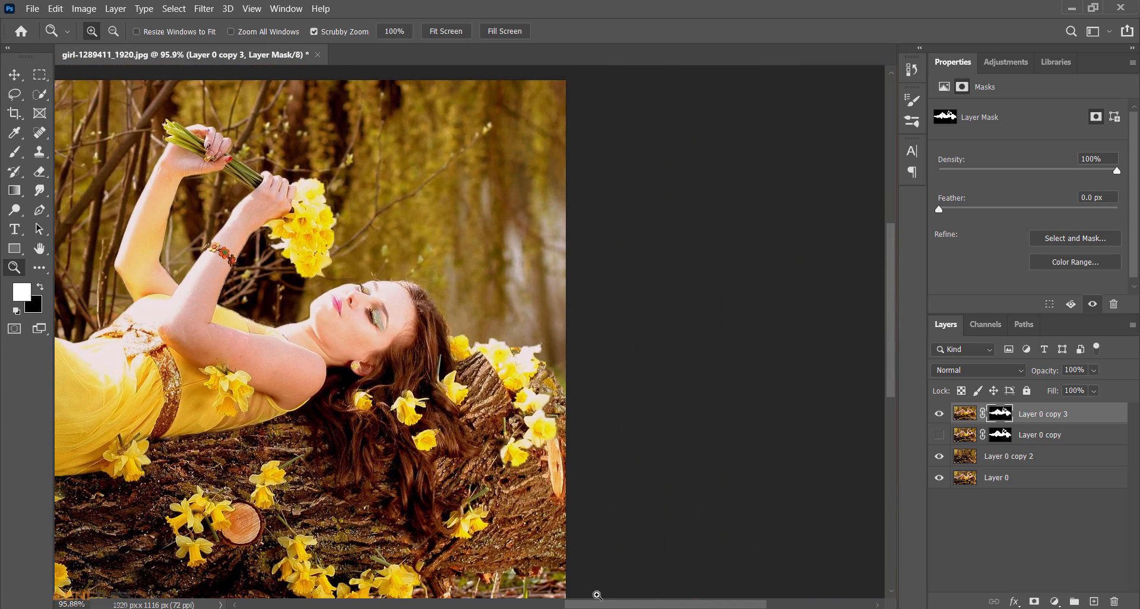
left_click_drag(593, 607, 552, 606)
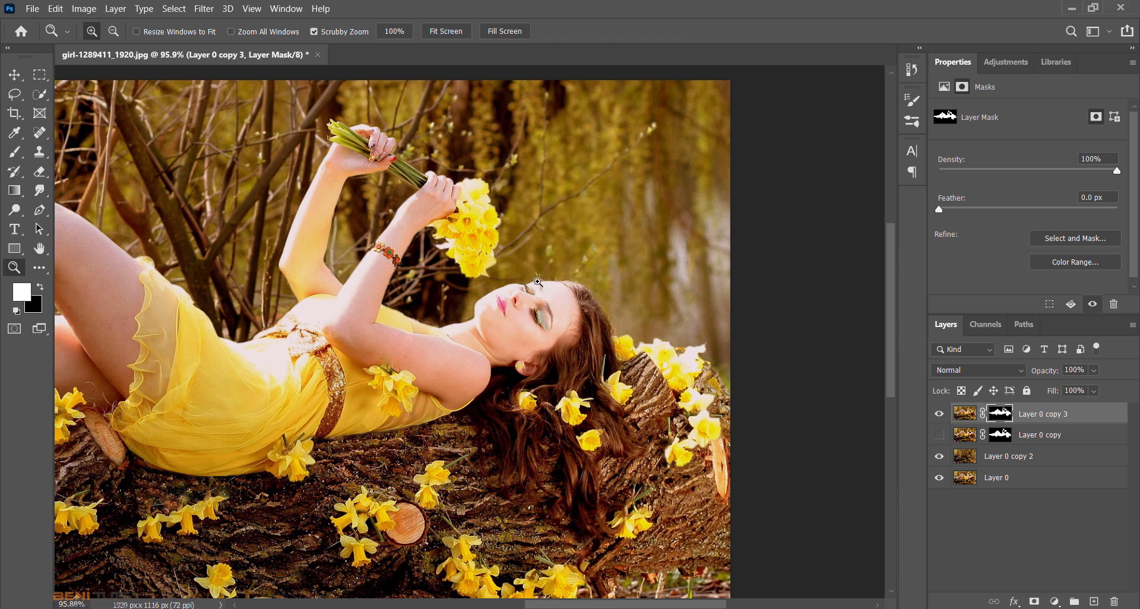
left_click_drag(538, 283, 626, 328)
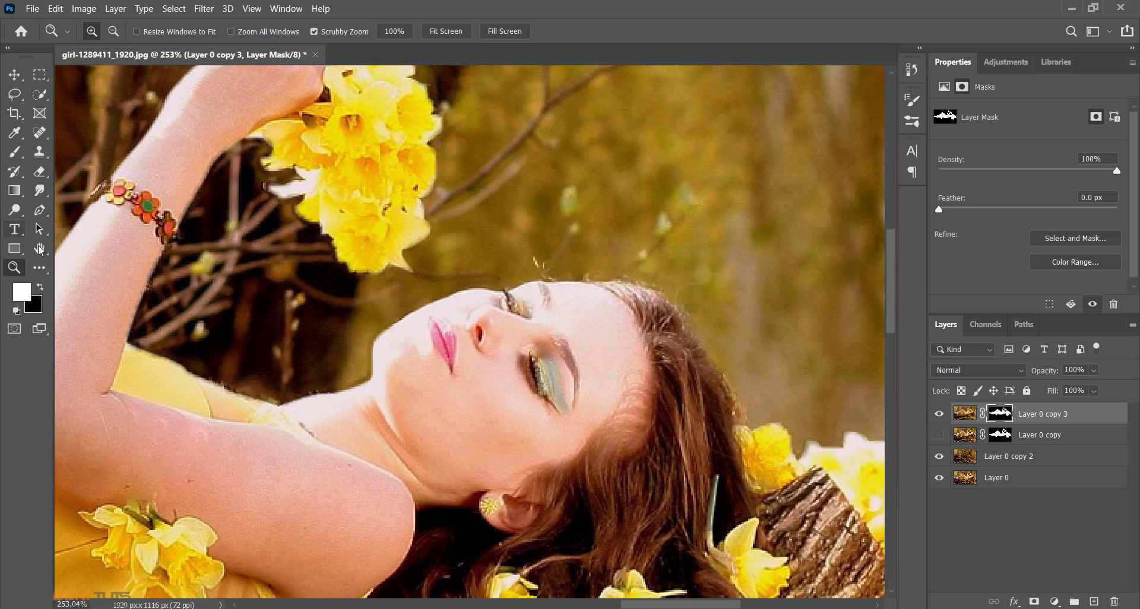
left_click(15, 152)
left_click(108, 31)
left_click_drag(90, 73, 111, 77)
left_click(792, 4)
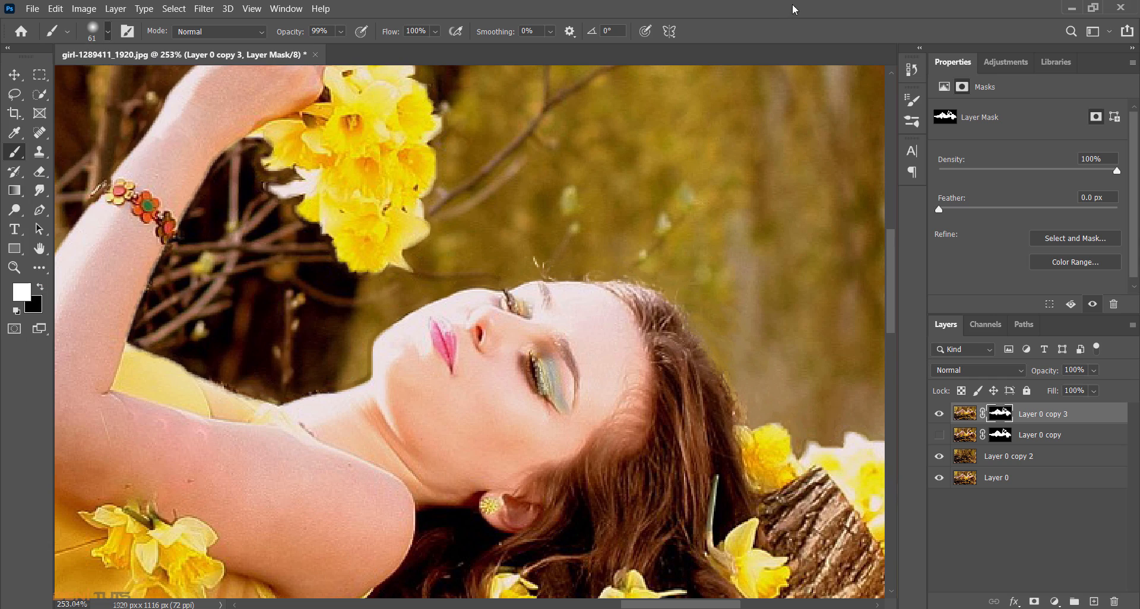
right_click(590, 344)
left_click(684, 321)
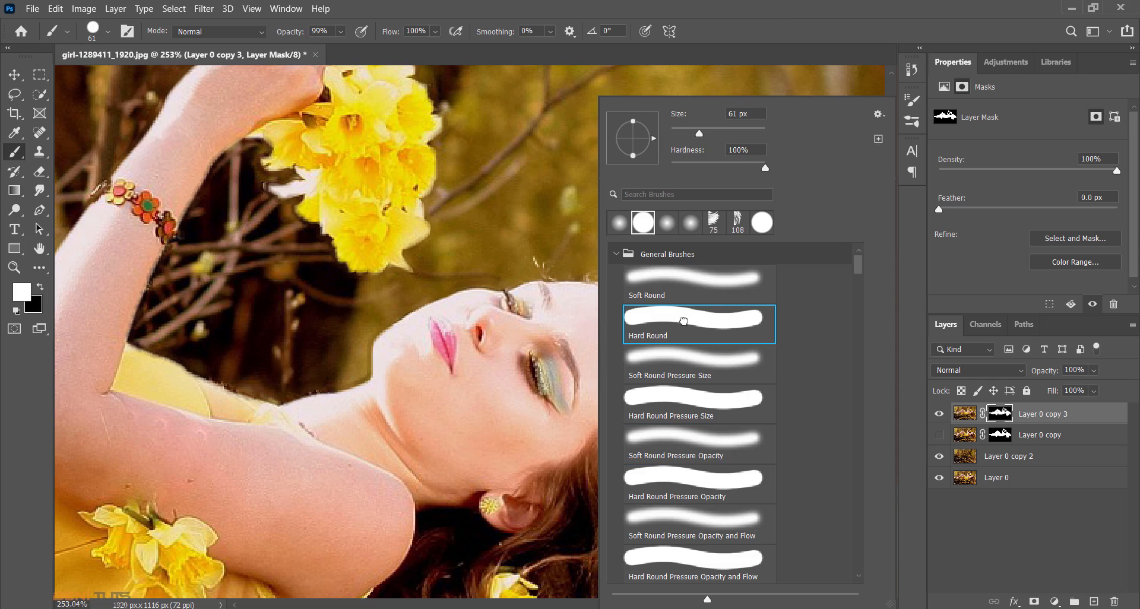
left_click(775, 7)
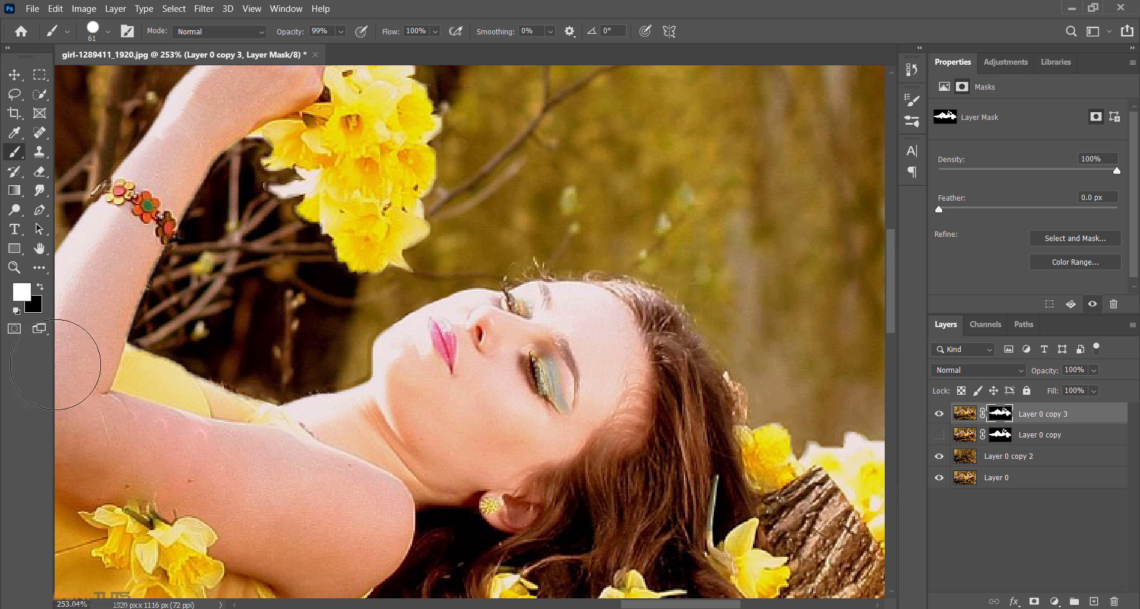
- Examine the composite of the woman and background at several zoom levels, finishing with the whole photo in view
left_click(11, 79)
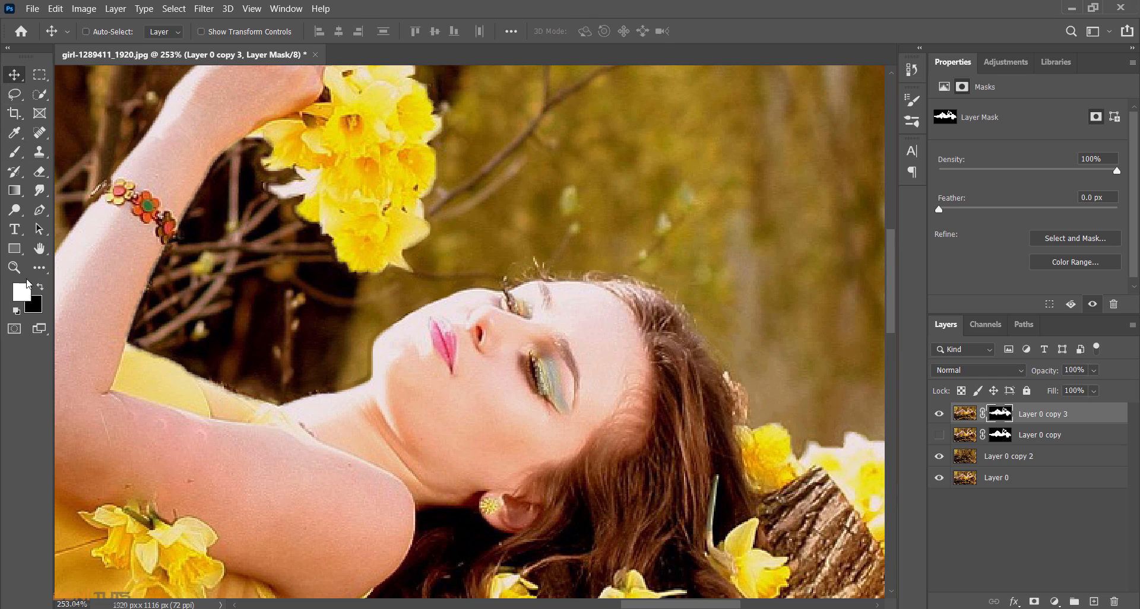
left_click(20, 270)
left_click_drag(463, 470, 420, 451)
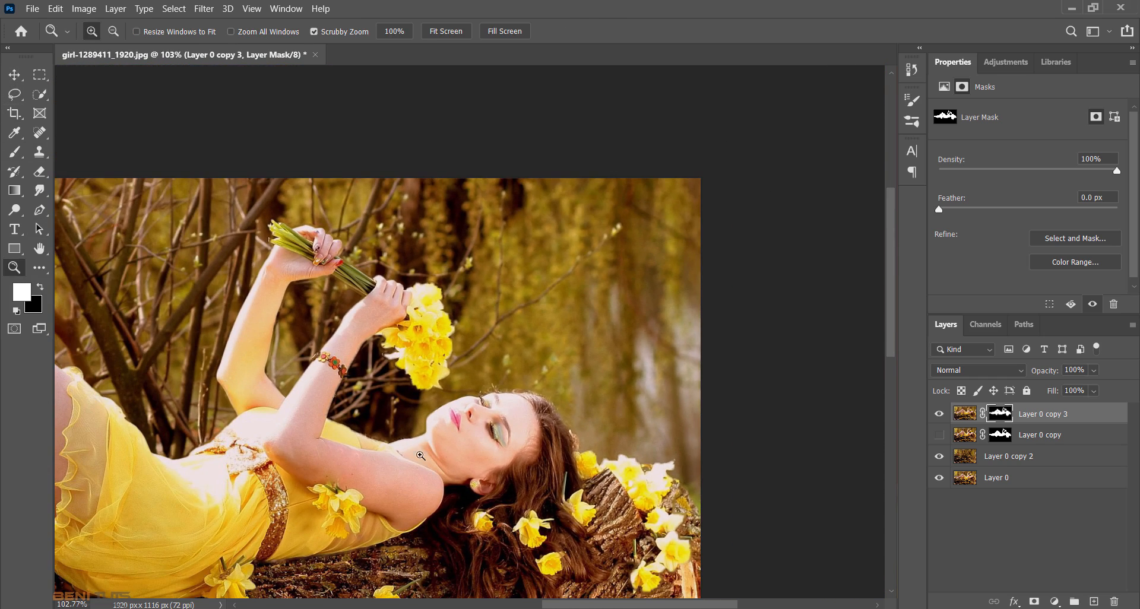
mouse_move(582, 605)
left_click(39, 249)
double_click(39, 250)
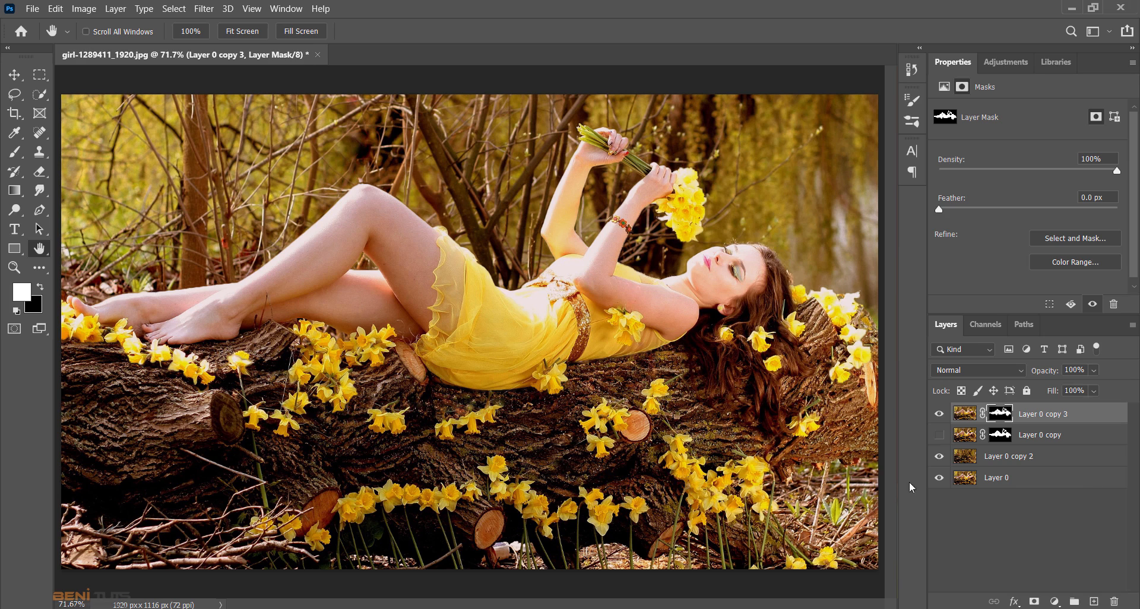
key("z")
left_click_drag(710, 466, 751, 470)
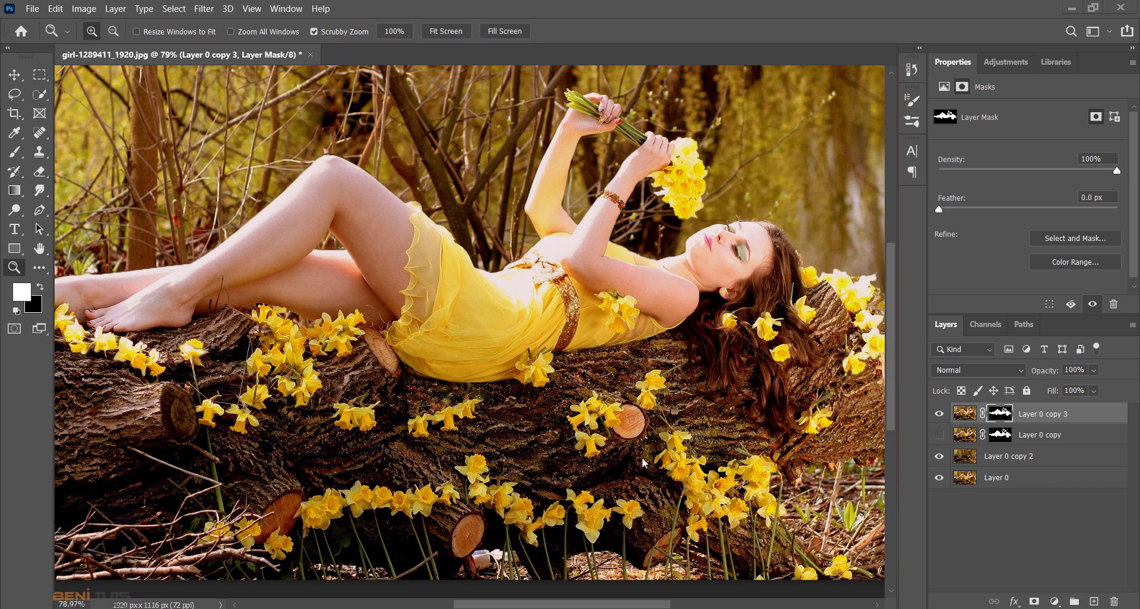
left_click(44, 252)
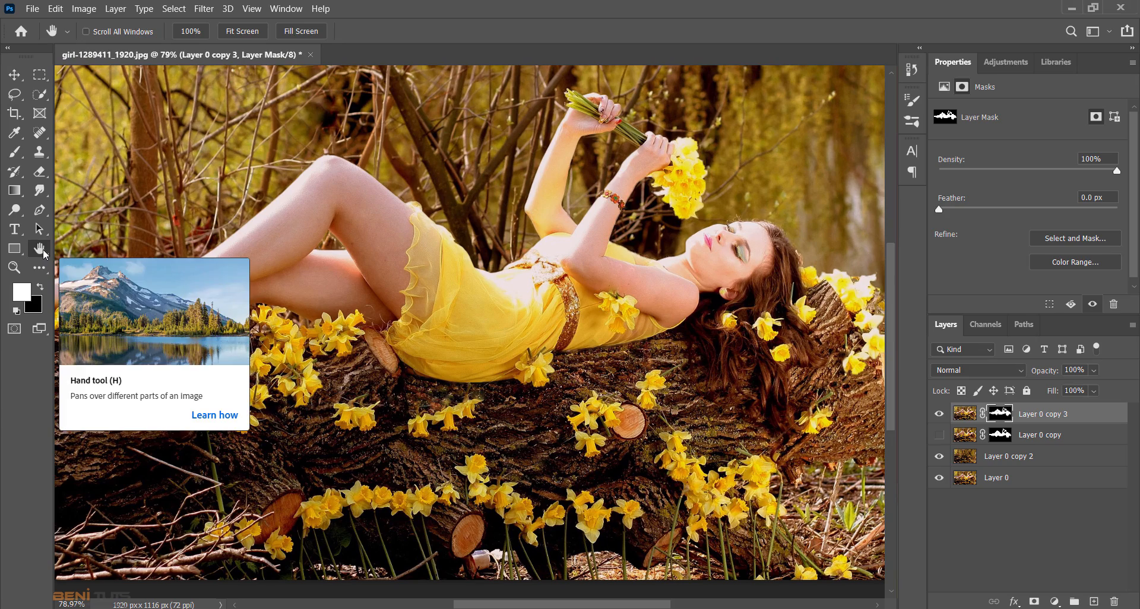
left_click_drag(647, 606, 633, 608)
double_click(15, 268)
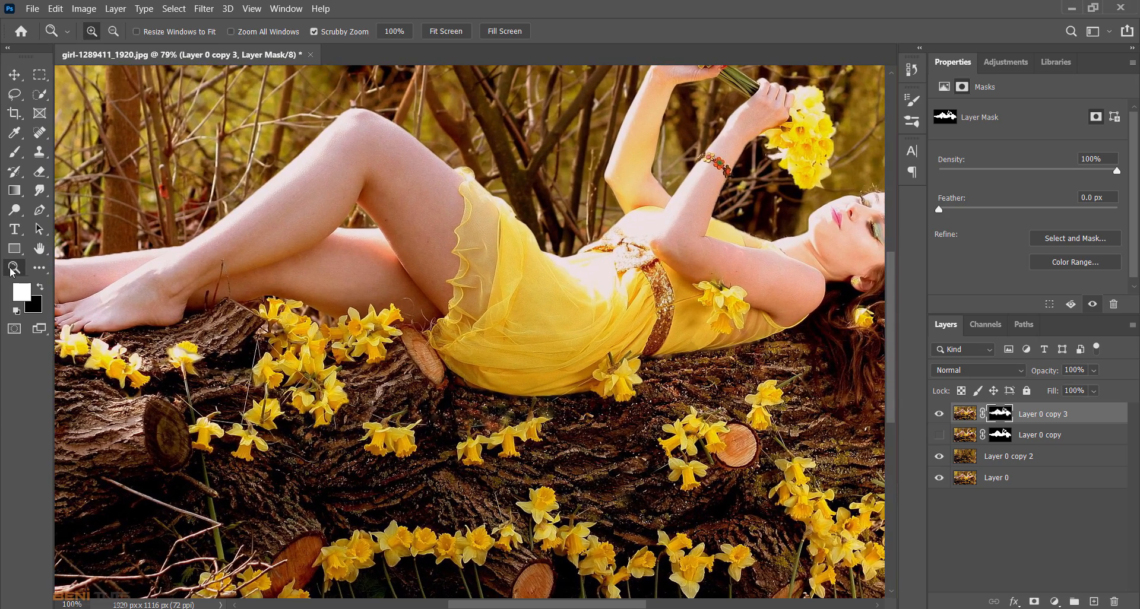
left_click_drag(518, 387, 497, 375)
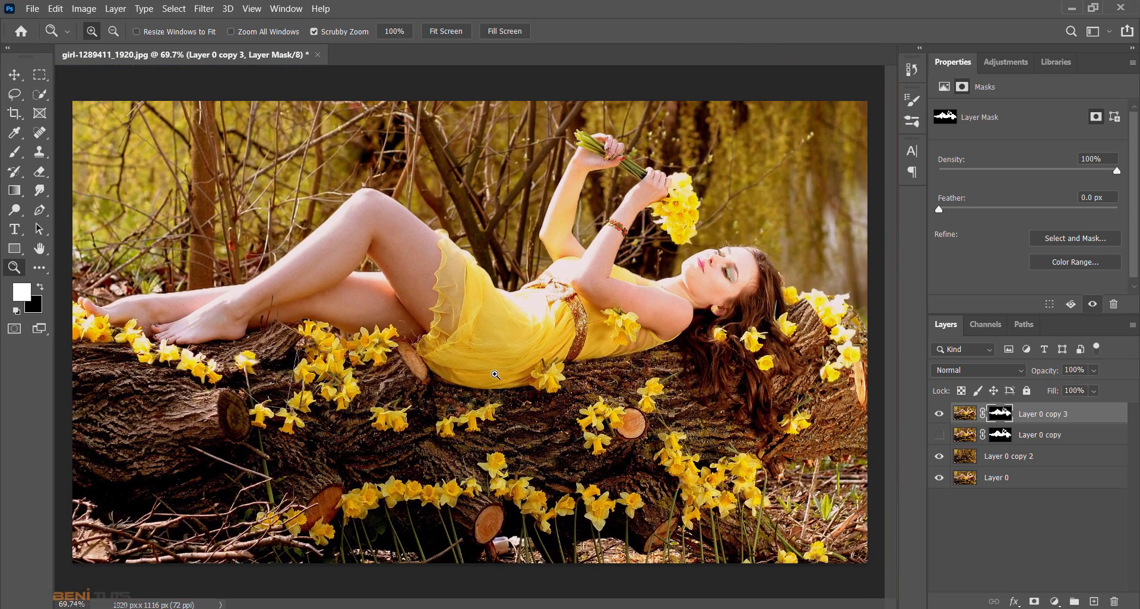
- Select Layer 0 copy 2 and check its filled background by briefly hiding Layer 0 copy 3
left_click(1010, 462)
left_click(940, 415)
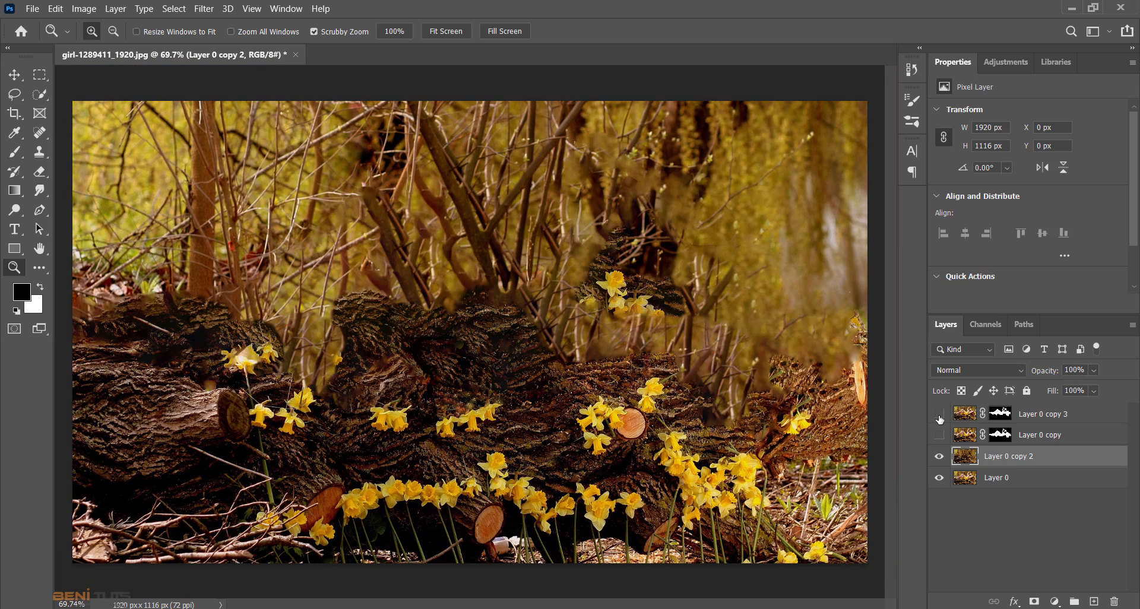
left_click(940, 416)
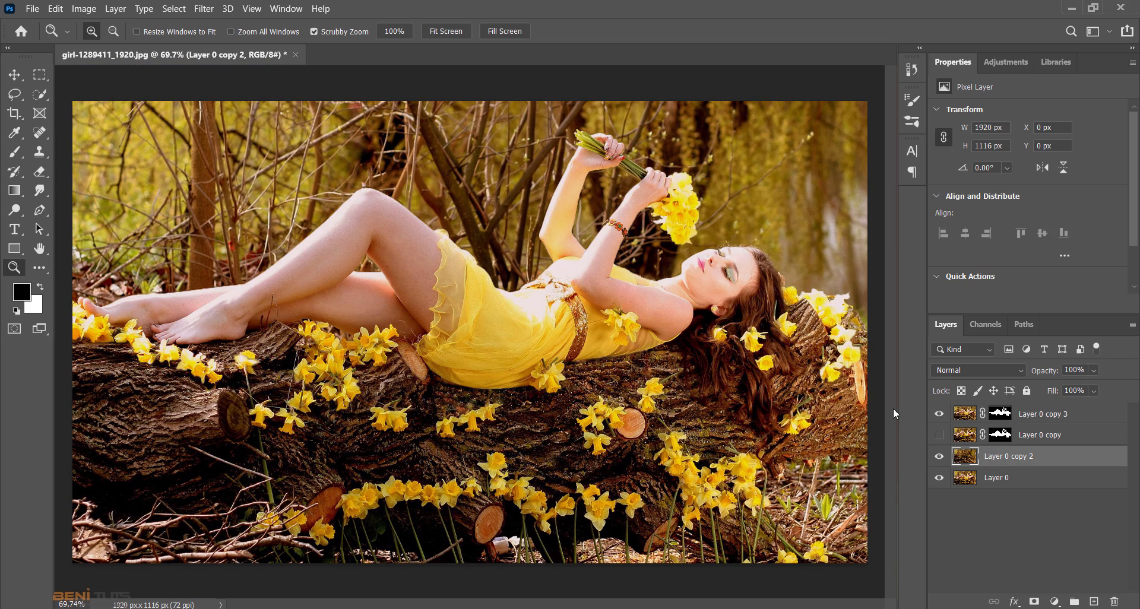
- Add a Tilt-Shift blur to Layer 0 copy 2 and centre its sharp band on the log just below the woman
left_click(200, 11)
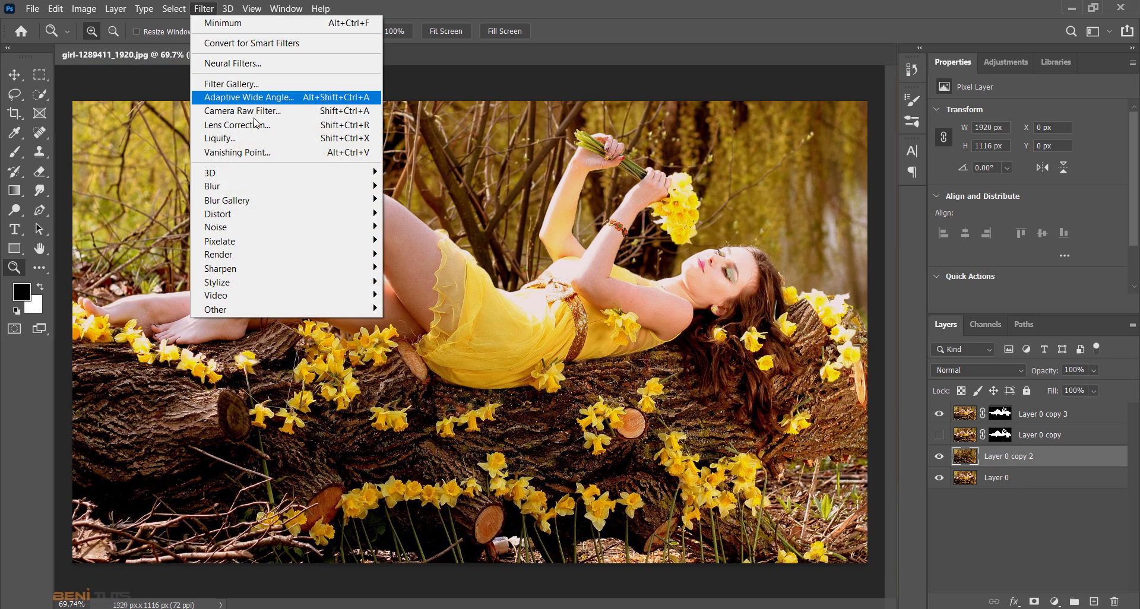
mouse_move(295, 191)
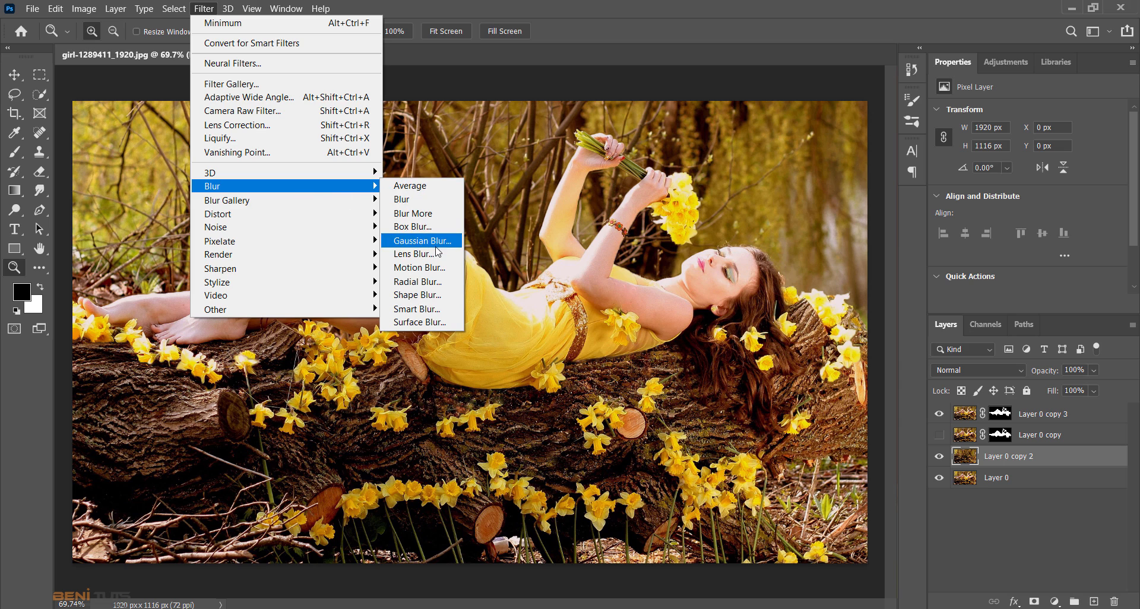
mouse_move(365, 201)
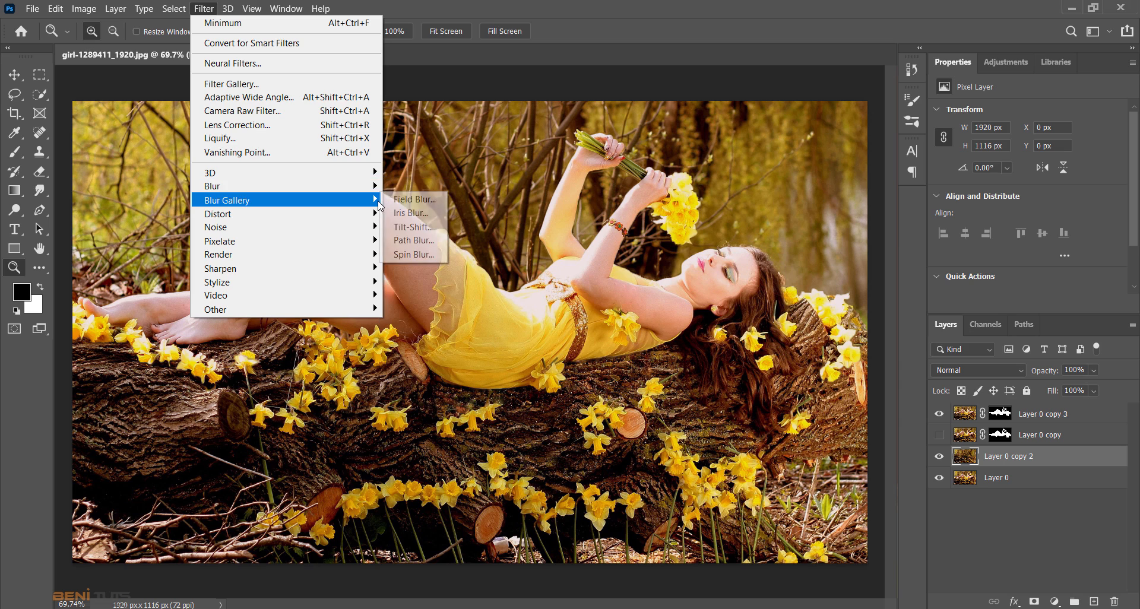
left_click(414, 228)
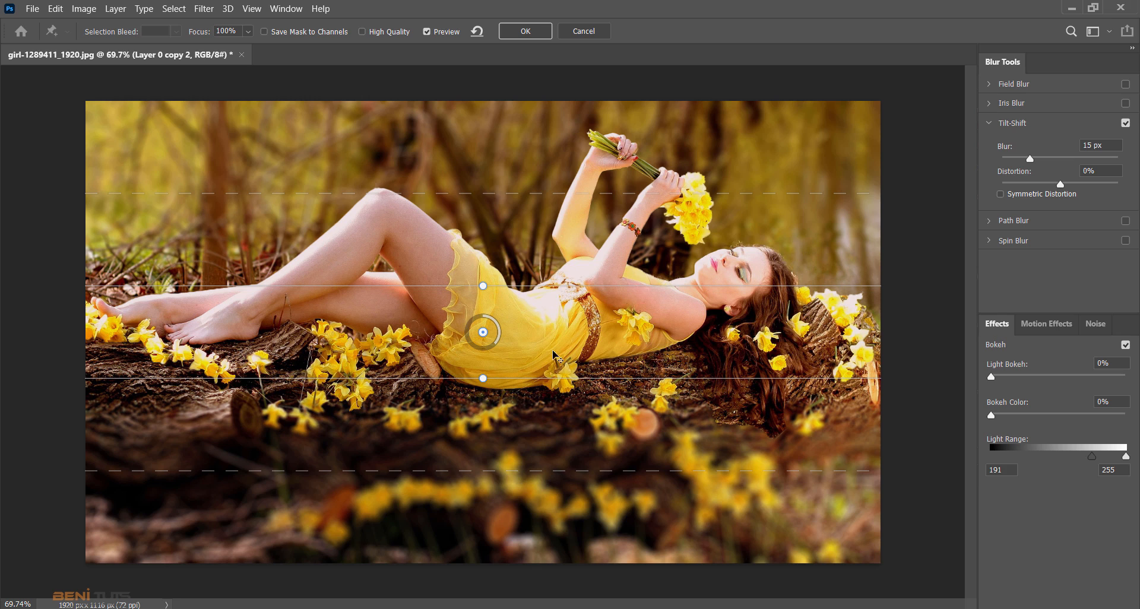
left_click_drag(554, 355, 559, 415)
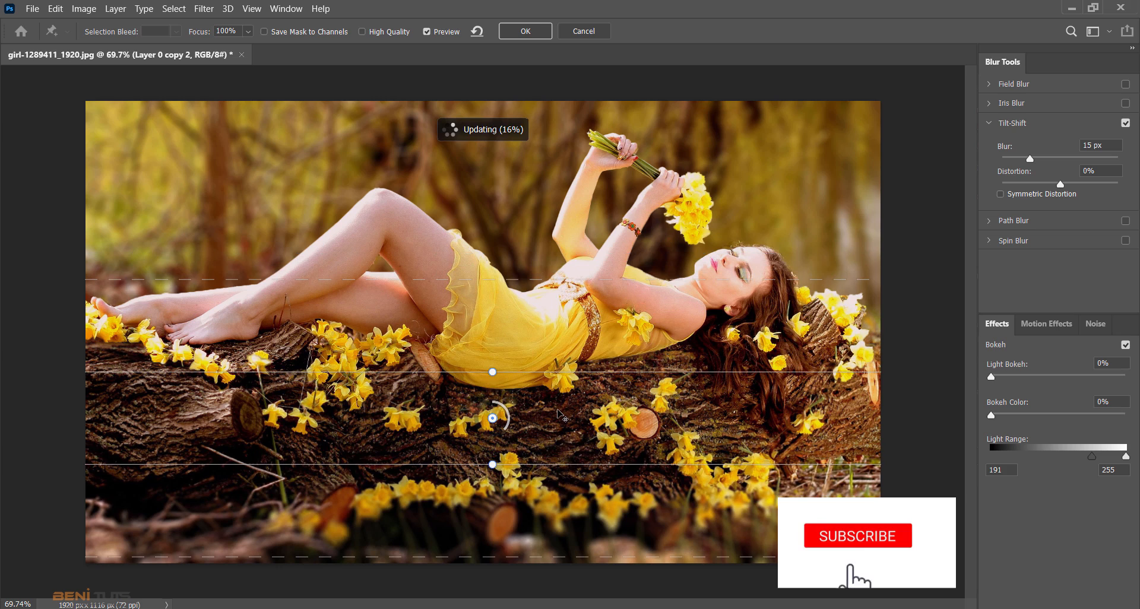
left_click_drag(558, 411, 560, 400)
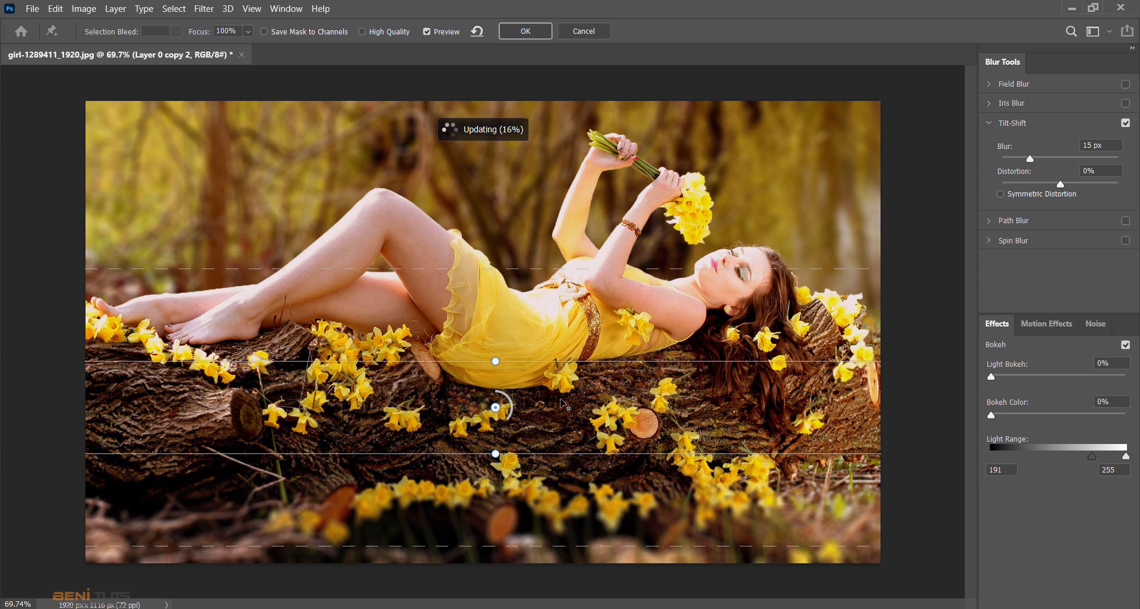
left_click_drag(561, 400, 560, 398)
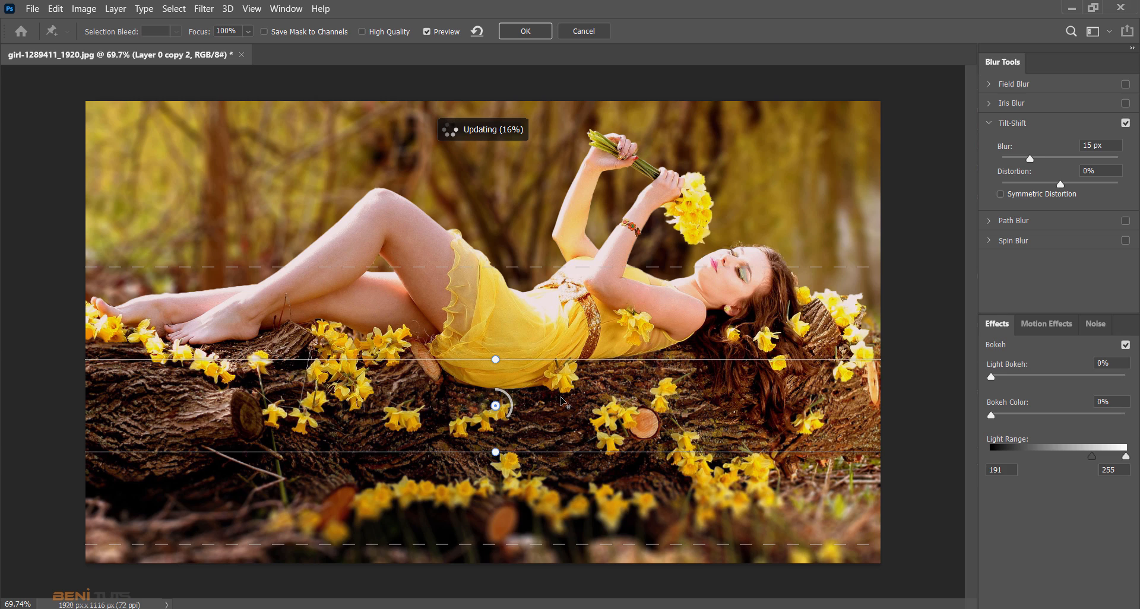
left_click_drag(561, 398, 563, 394)
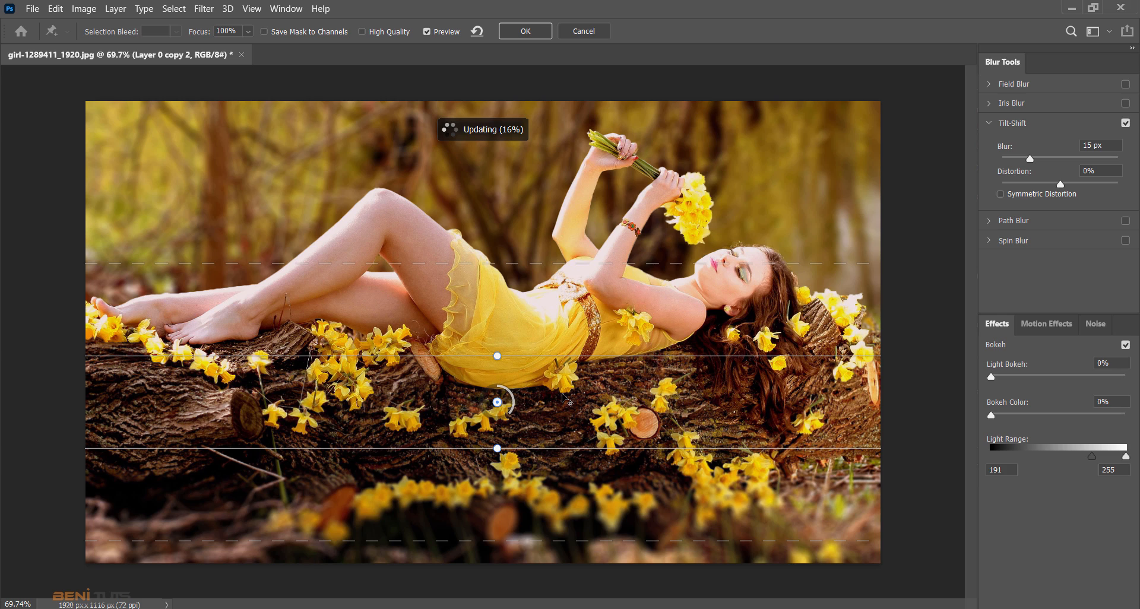
left_click_drag(562, 395, 562, 396)
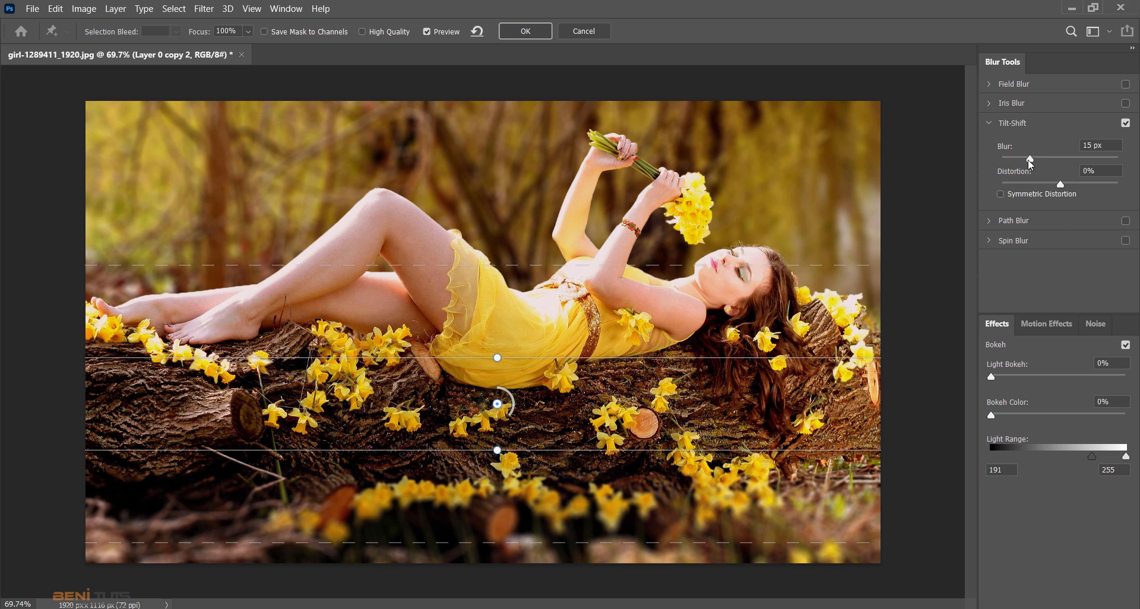
- Set the Tilt-Shift blur to 8 px, commit it, and compare the result by toggling Layer 0 copy 2
left_click_drag(1030, 160, 1022, 161)
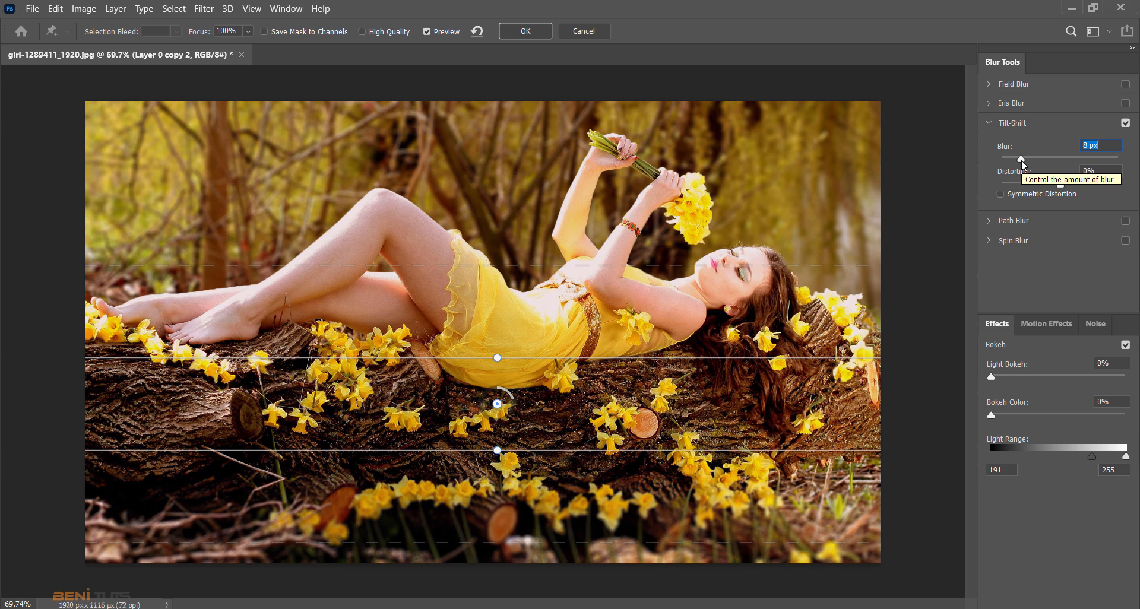
left_click(536, 38)
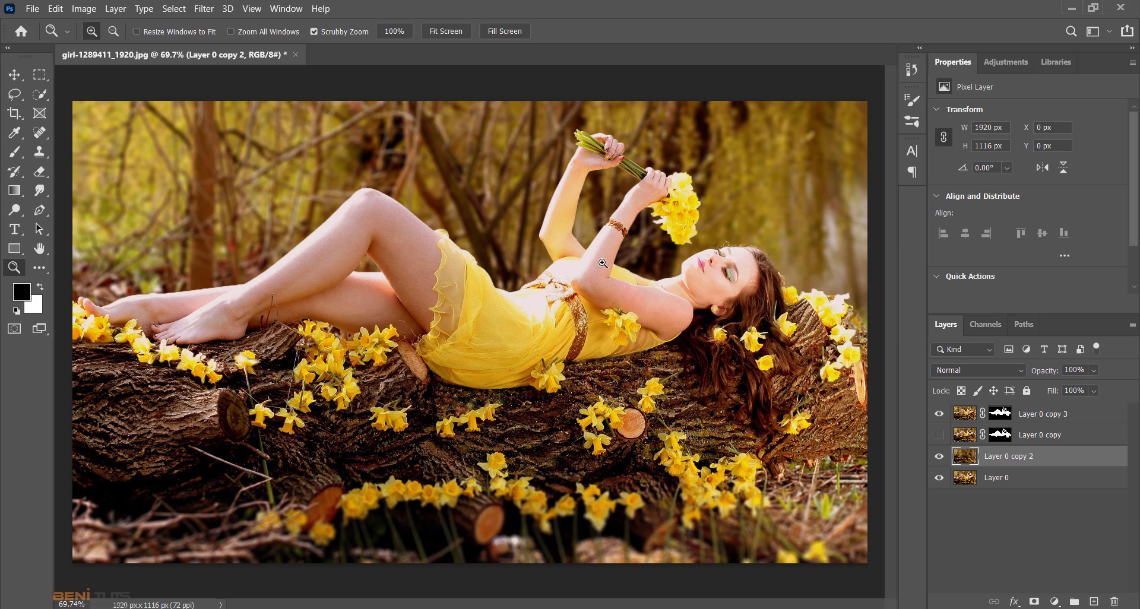
left_click(939, 458)
left_click(940, 457)
- Add a Warming Filter (85) Photo Filter above Layer 0 copy 3 at 63% density, clipped to that layer
left_click(964, 416)
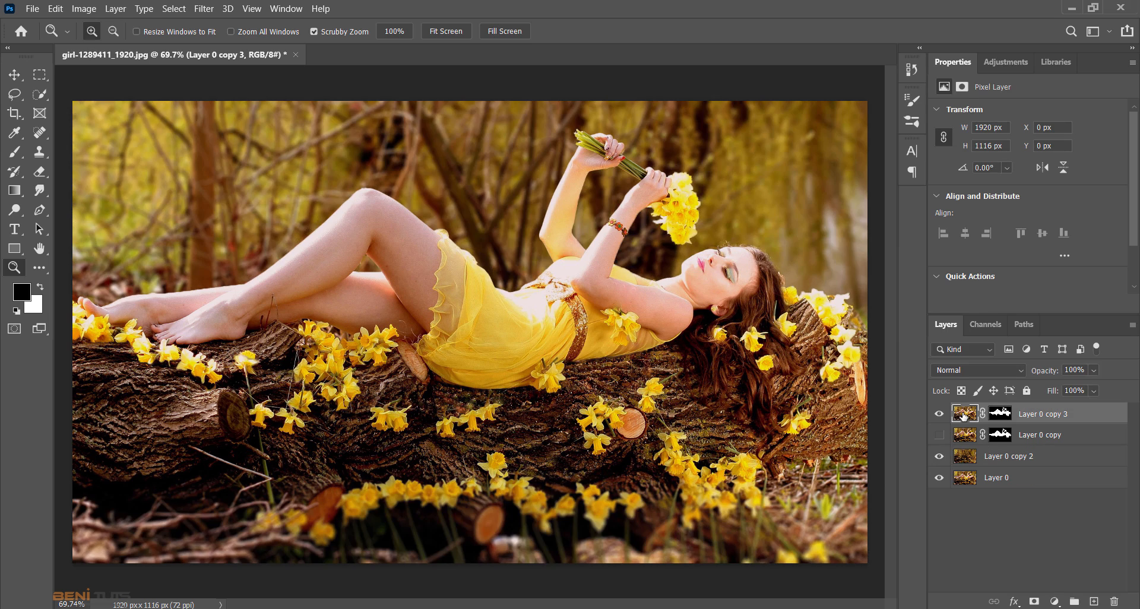
left_click(15, 75)
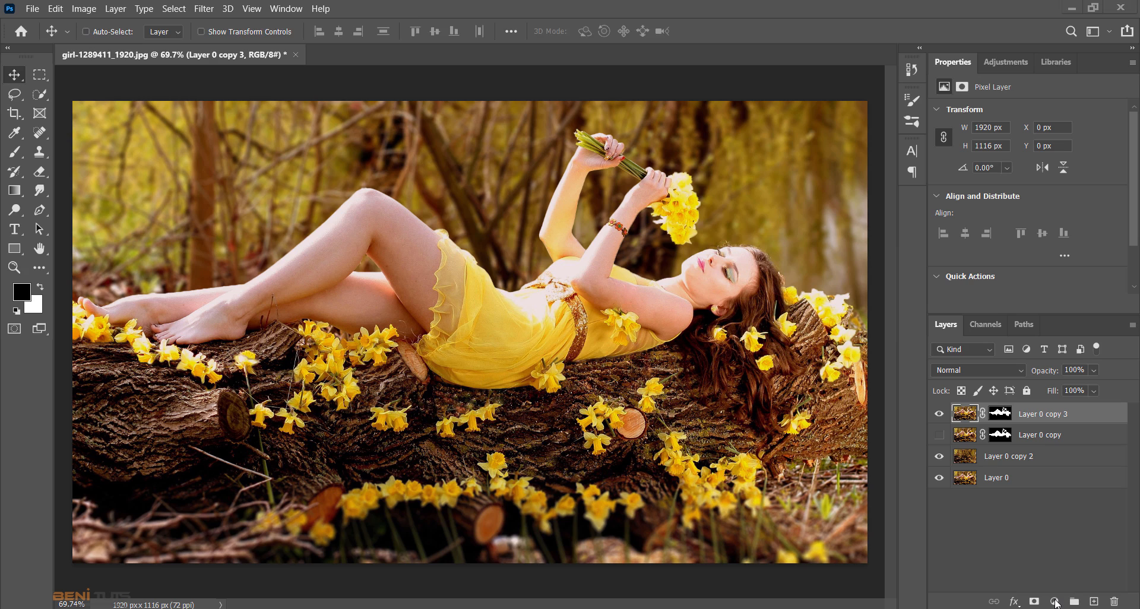
left_click(1055, 602)
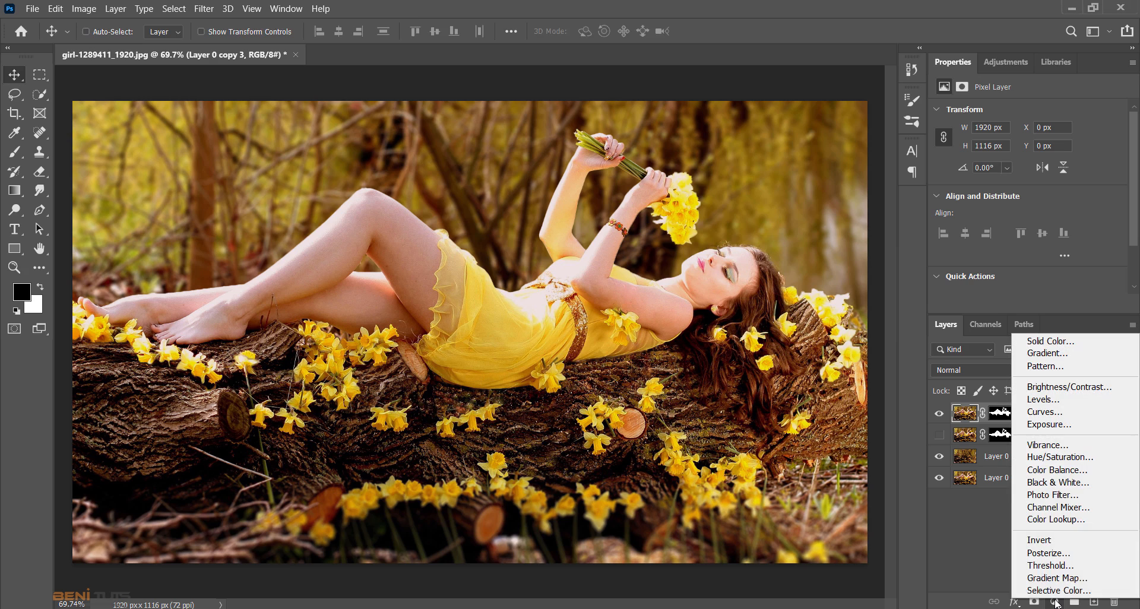
left_click(1063, 496)
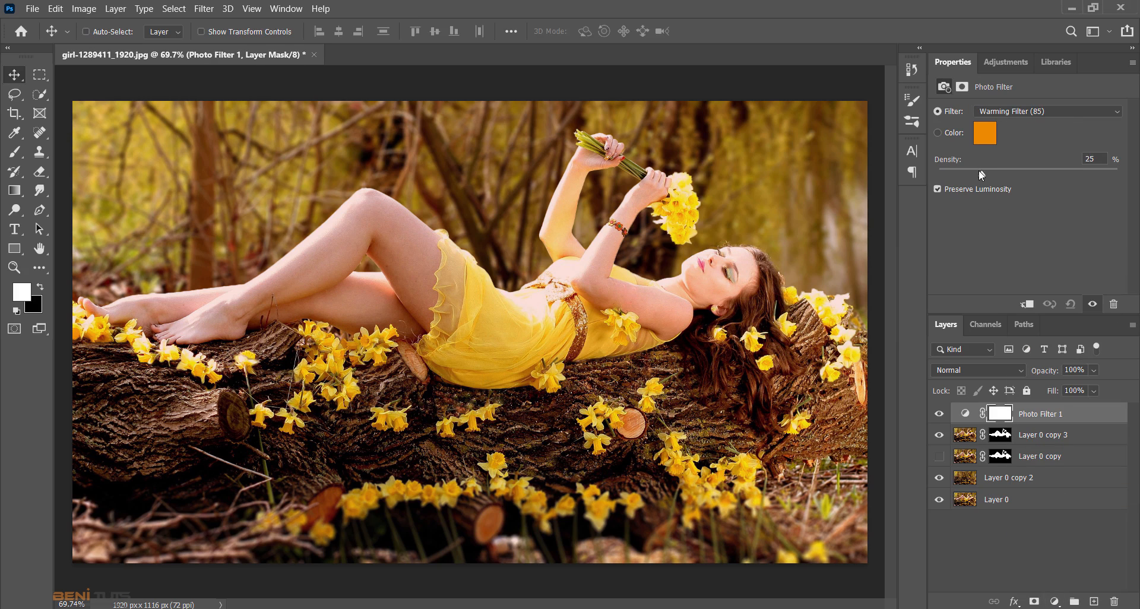
left_click_drag(993, 174, 1028, 178)
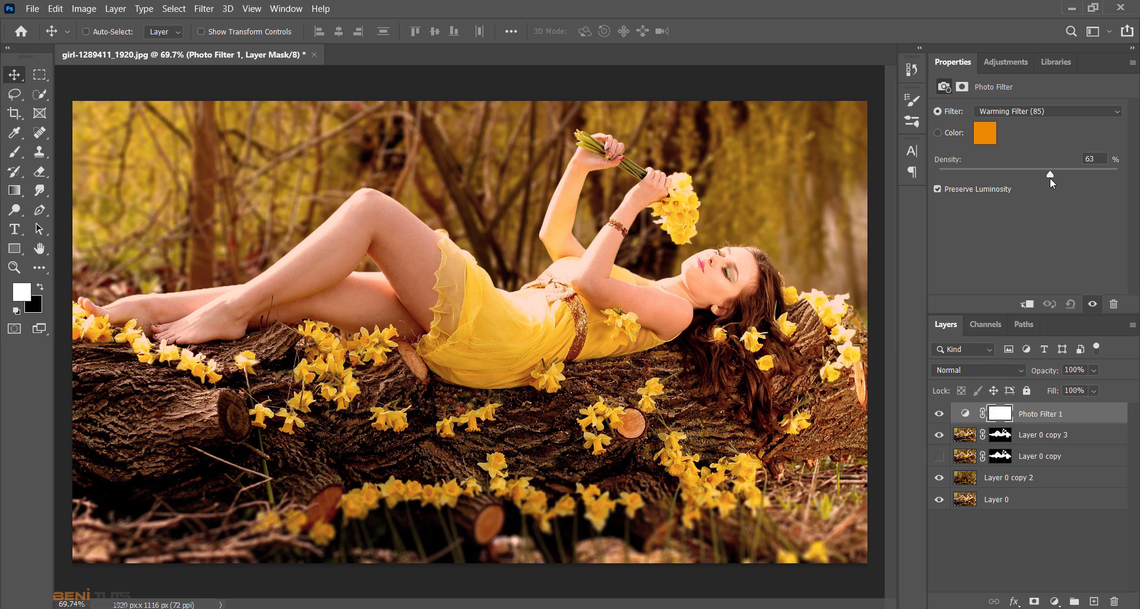
left_click(1027, 304)
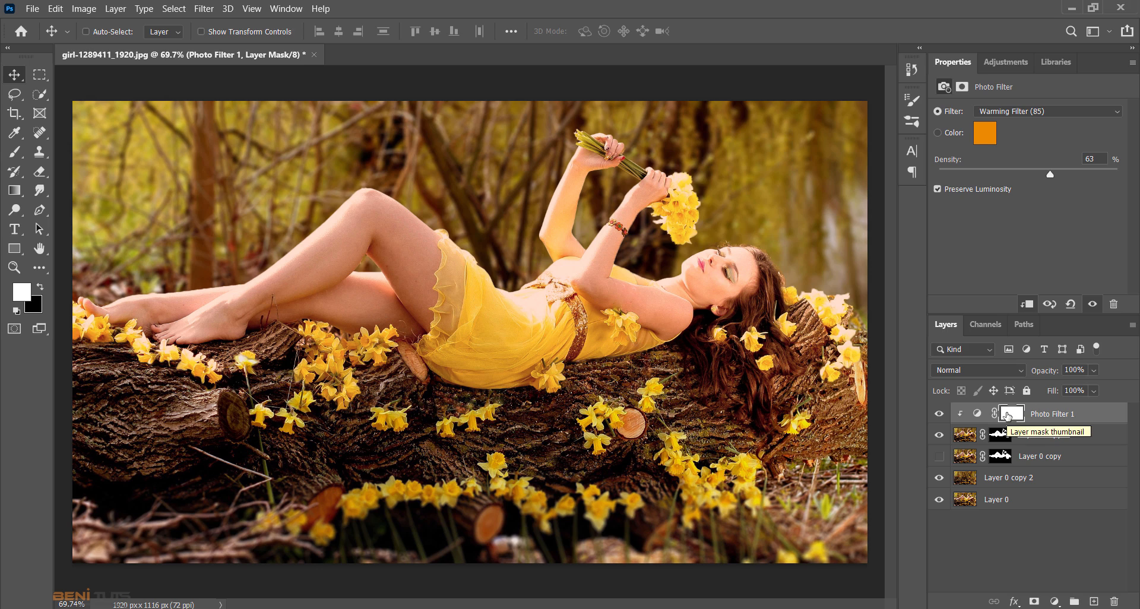
- Invert the Photo Filter mask to black and choose the Soft Round Pressure Opacity brush at 61 px
left_click(1007, 415)
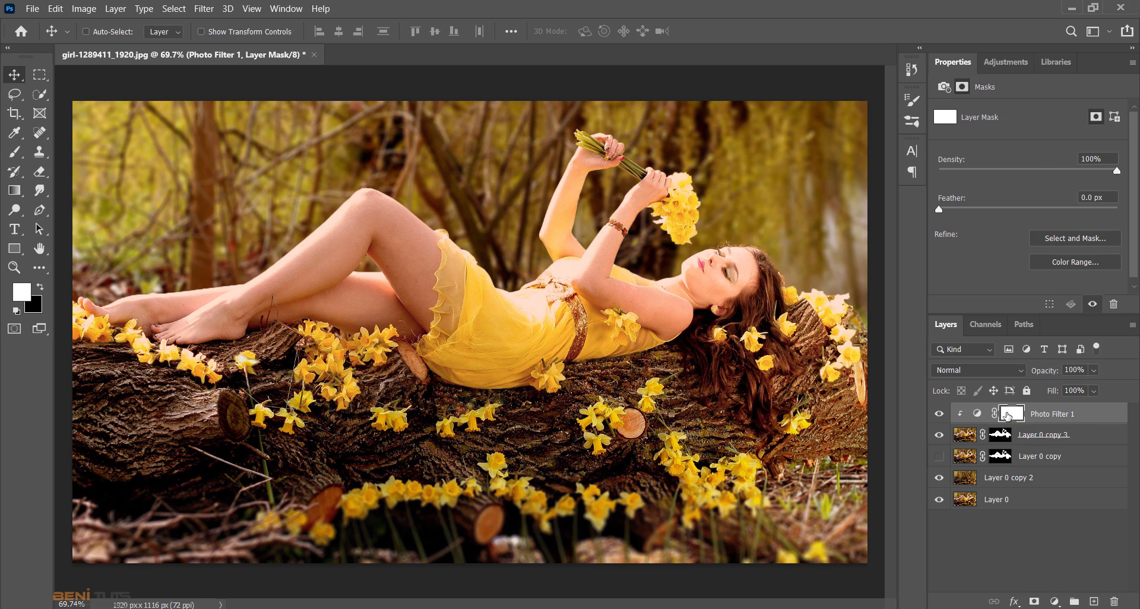
key("ctrl+i")
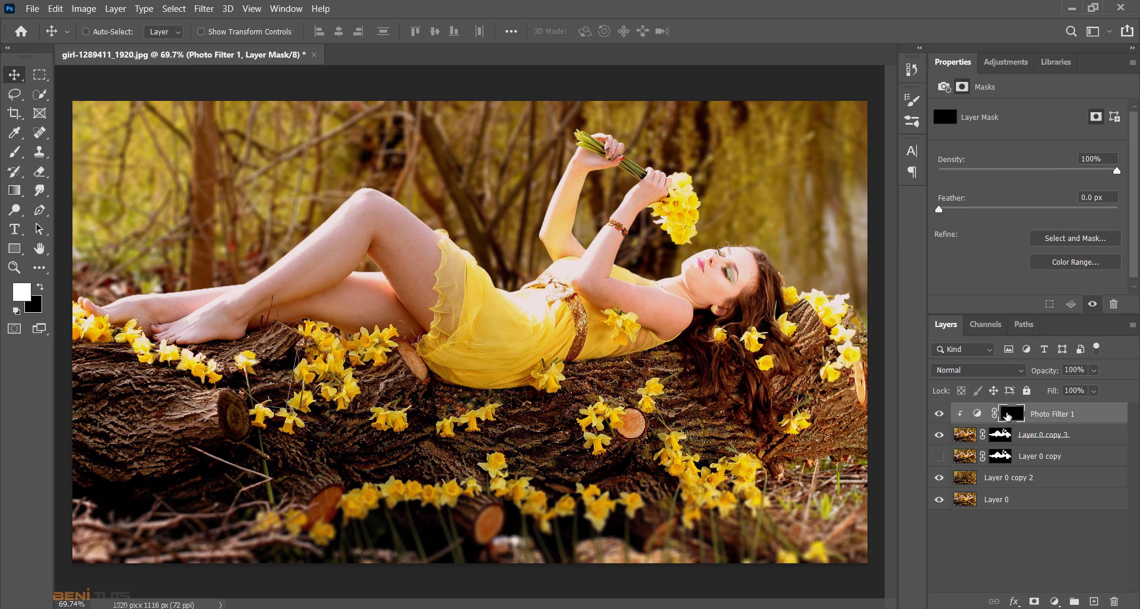
left_click(14, 152)
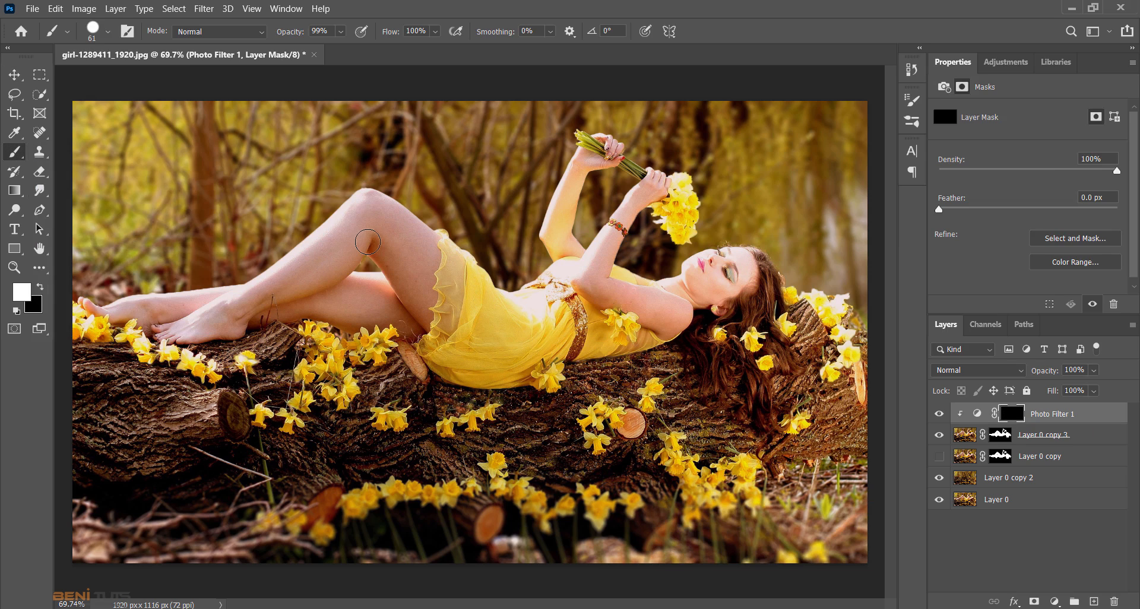
right_click(365, 241)
left_click(473, 441)
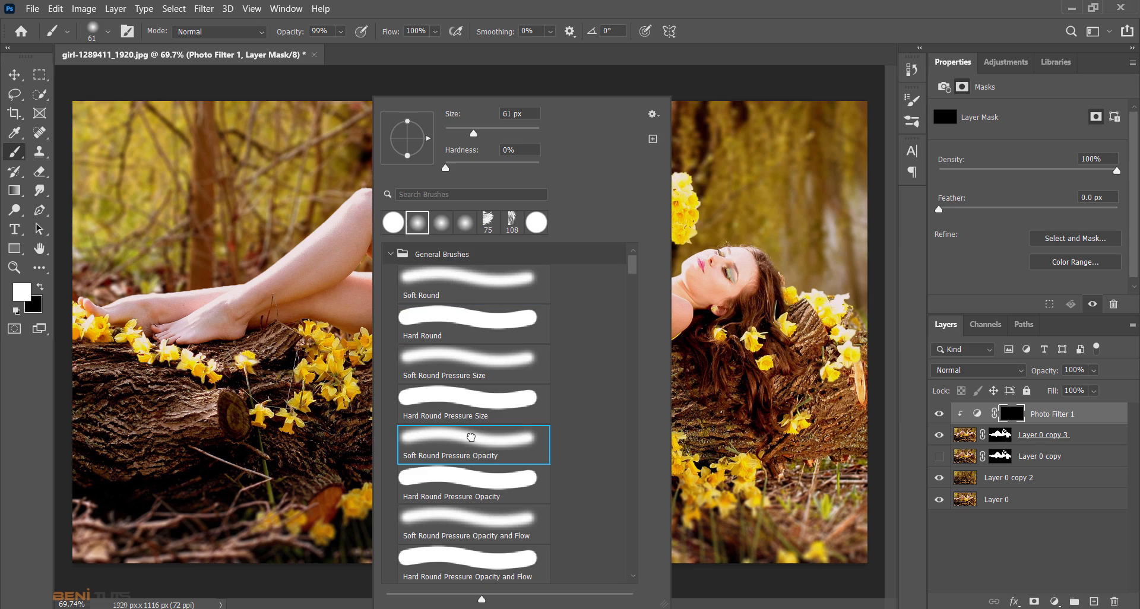
left_click(757, 37)
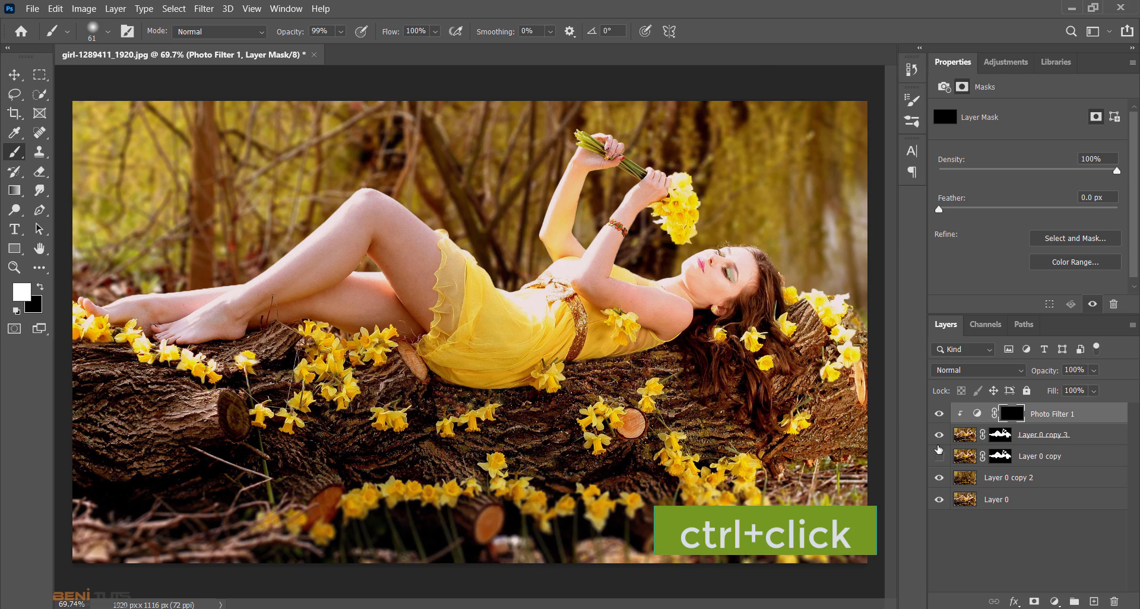
- Load the woman's outline from the Layer 0 copy 3 mask, paint the warming over her skin with a white 200 px brush, and deselect
left_click(1000, 440, "ctrl")
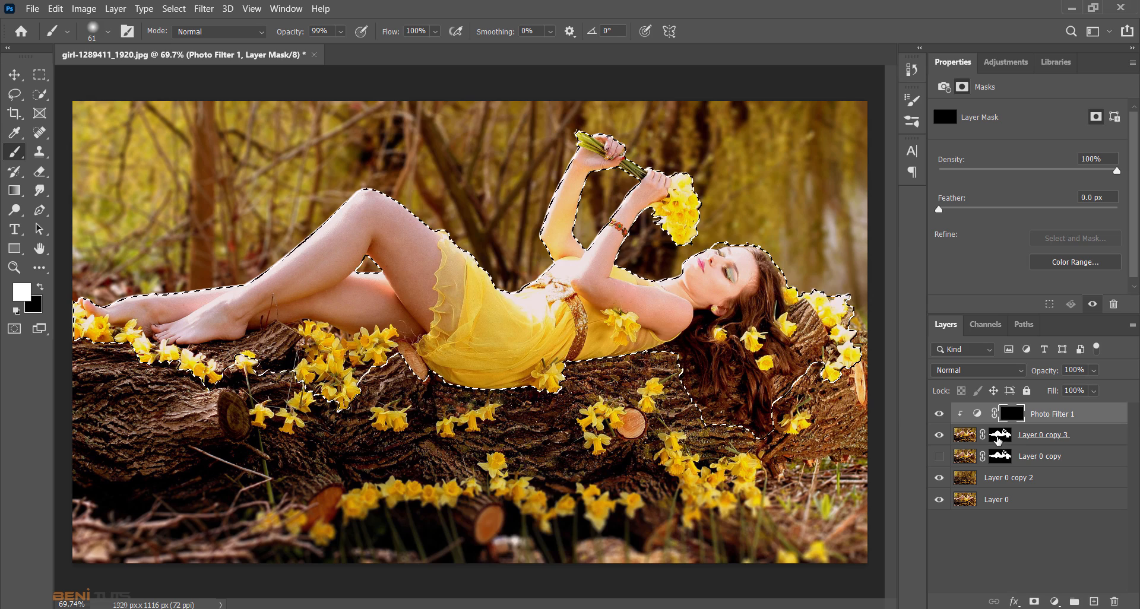
key("bracketright")
key("bracketright")
key("bracketright")
key("bracketright")
key("bracketright")
key("bracketright")
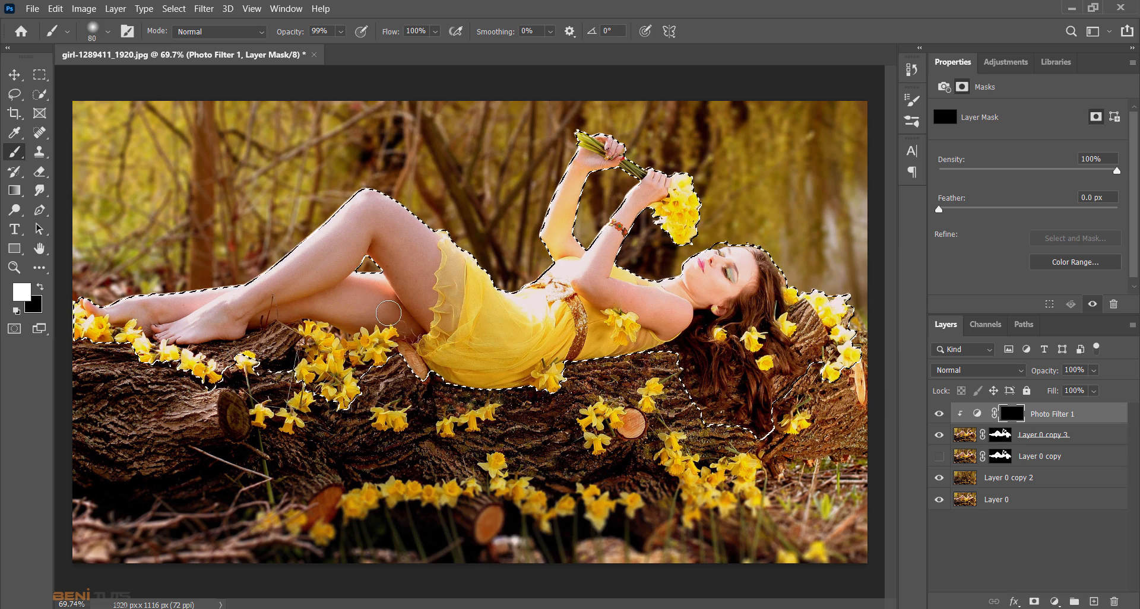
key("bracketright")
key("bracketright")
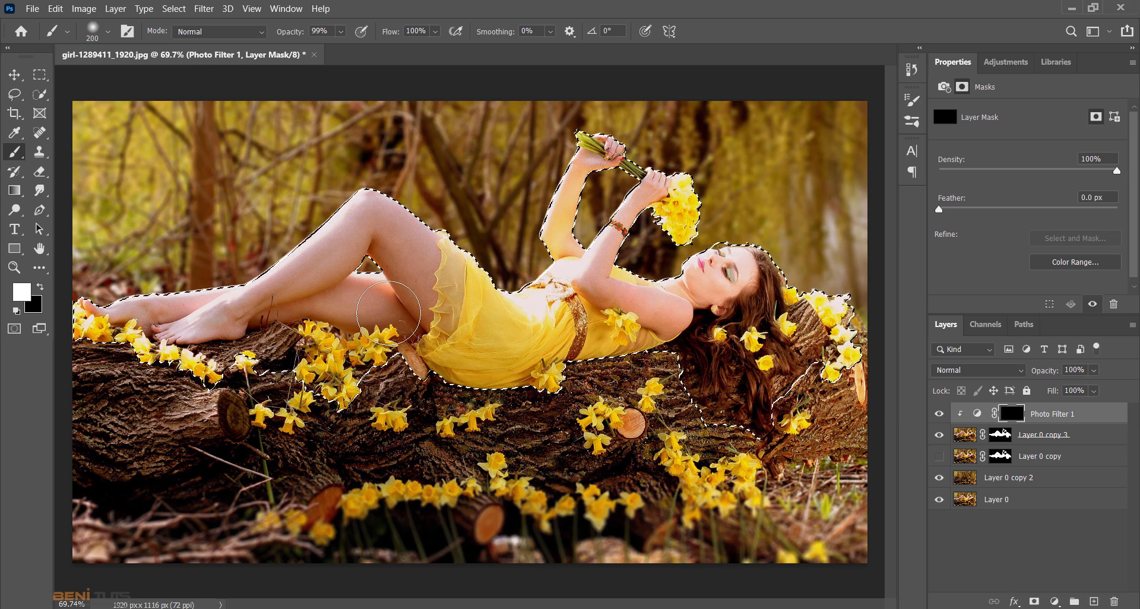
mouse_move(106, 300)
left_mouse_down()
mouse_move(179, 306)
mouse_move(189, 318)
left_mouse_up()
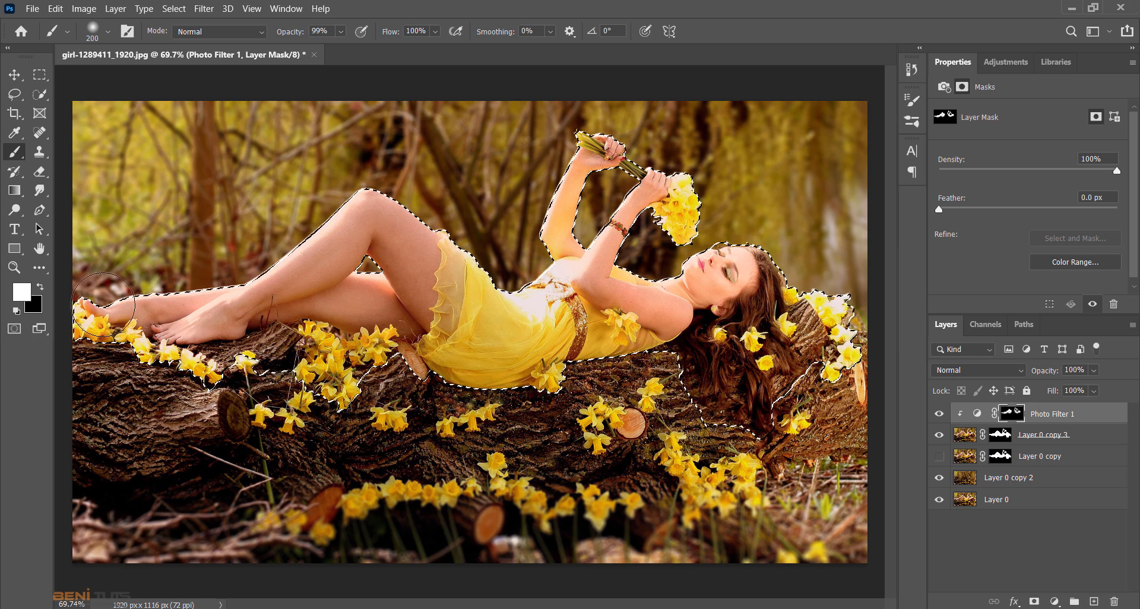
key("v")
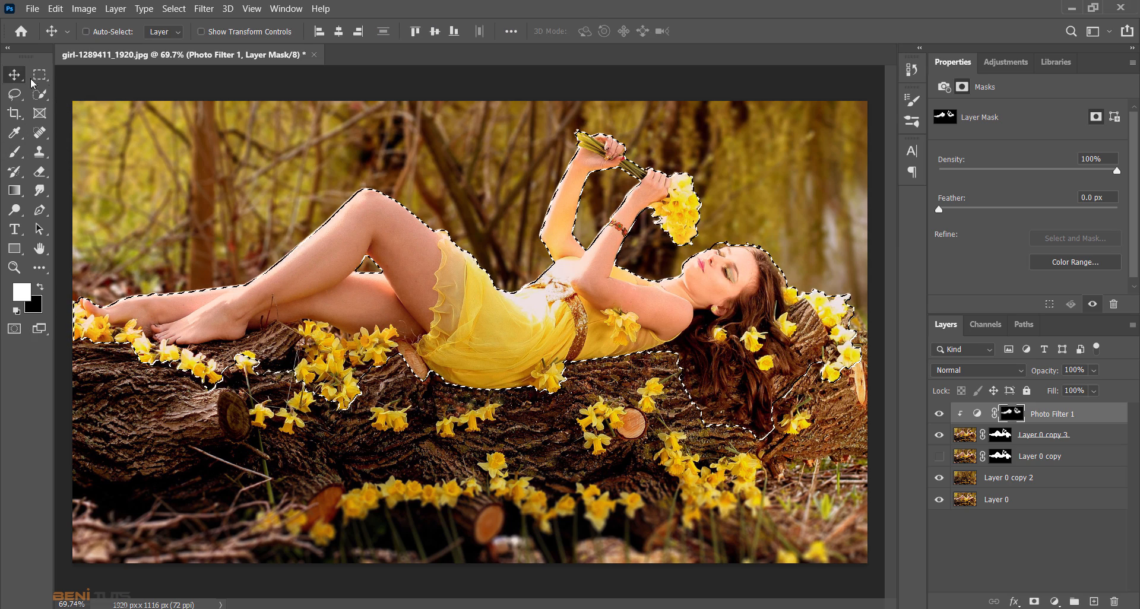
key("ctrl+d")
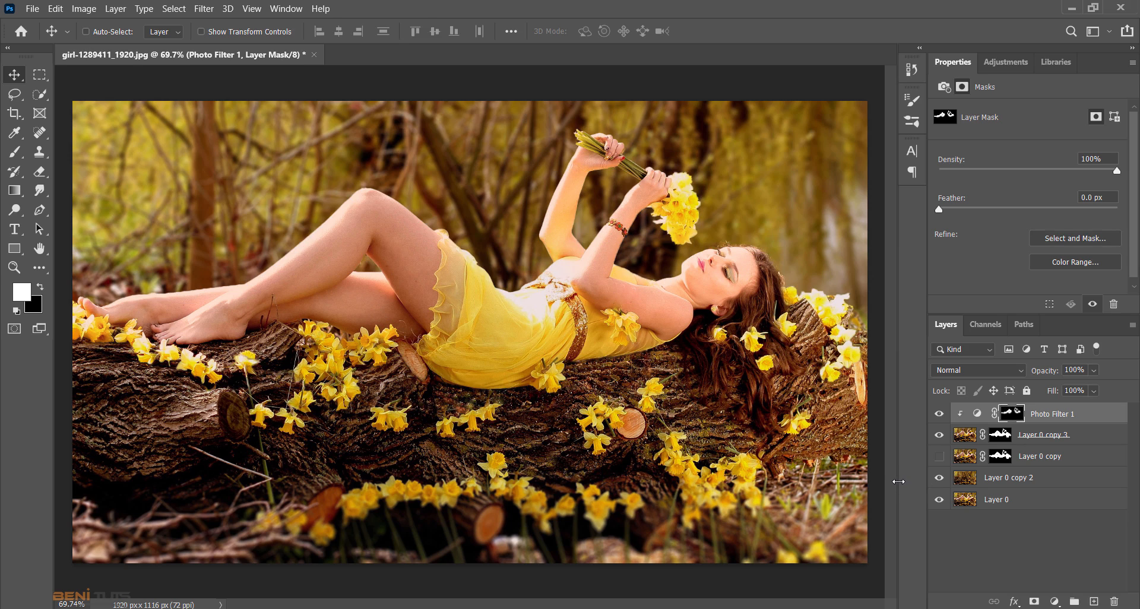
- Add a Color Lookup adjustment layer on top using the Kodak 5205 Fuji 3510 (by Adobe).cube 3D LUT
left_click(1055, 601)
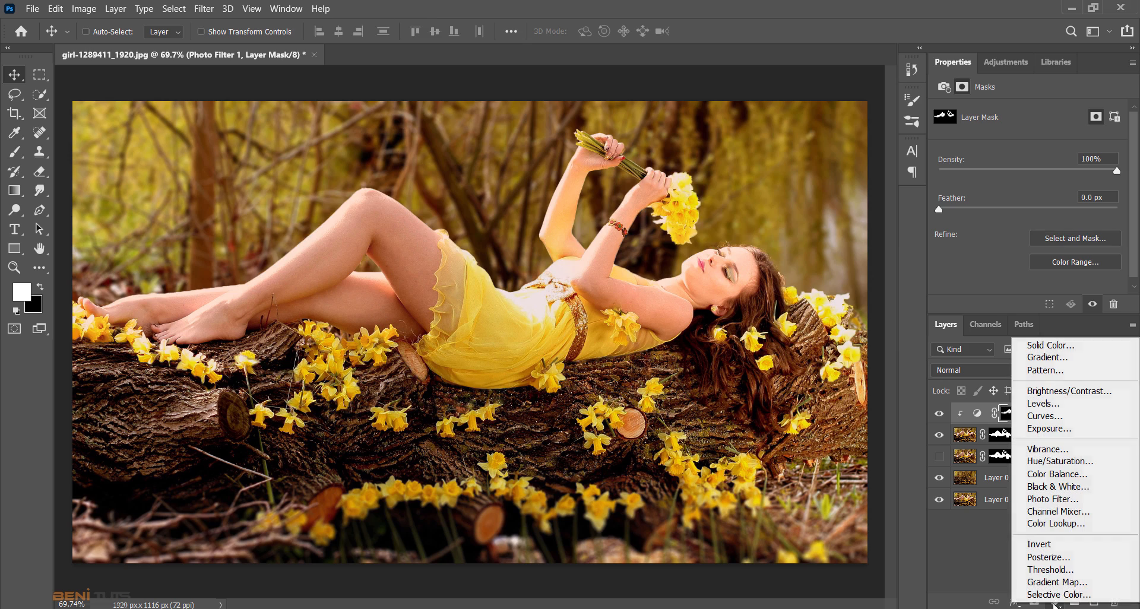
left_click(1061, 522)
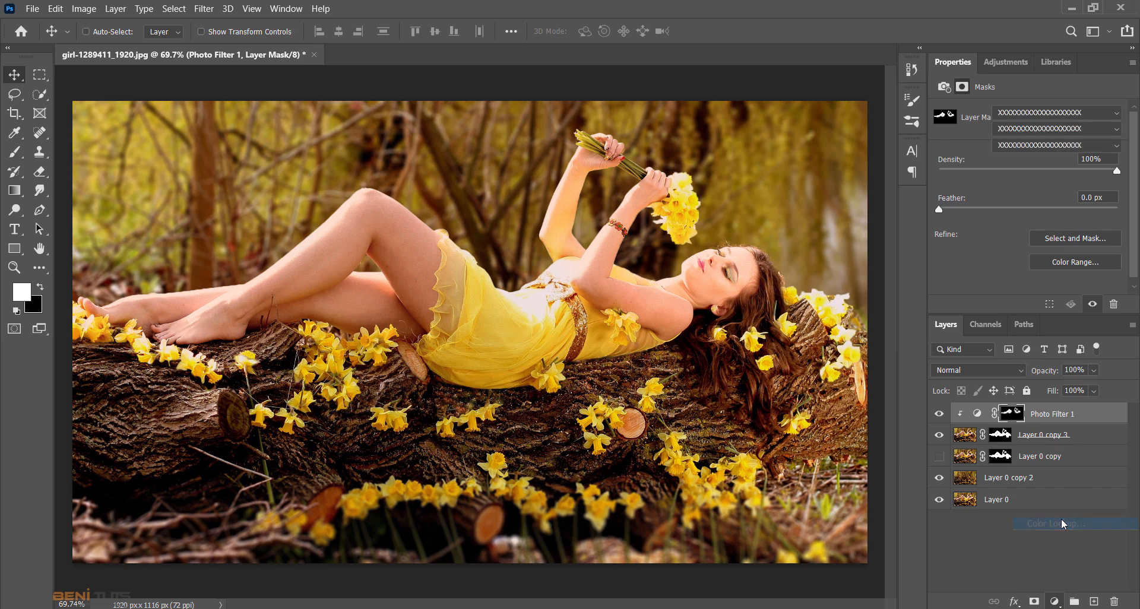
left_click(1067, 118)
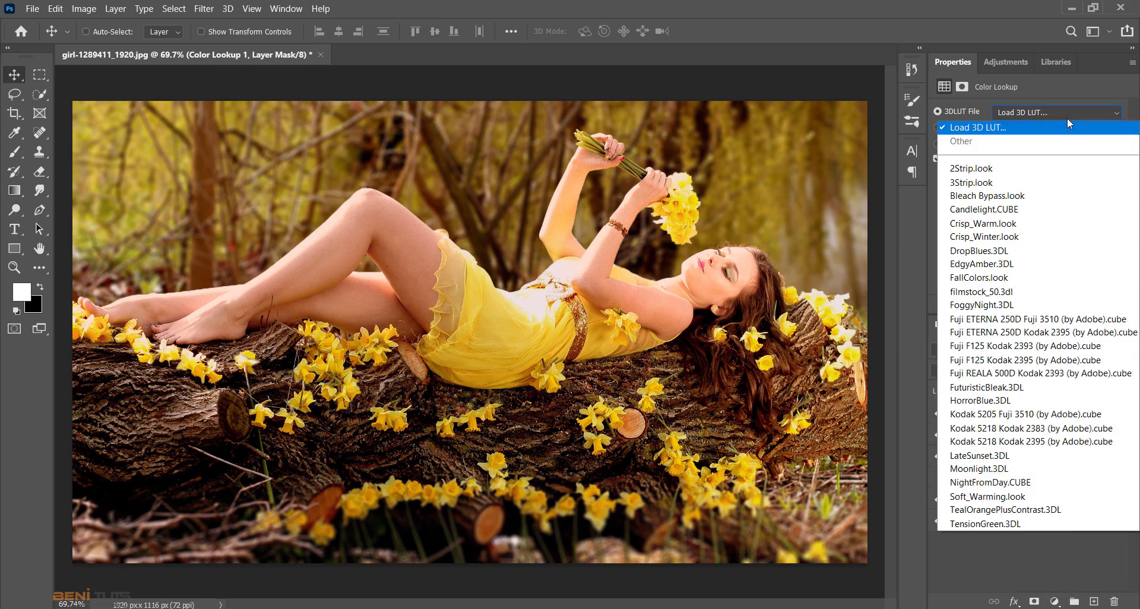
left_click(1049, 415)
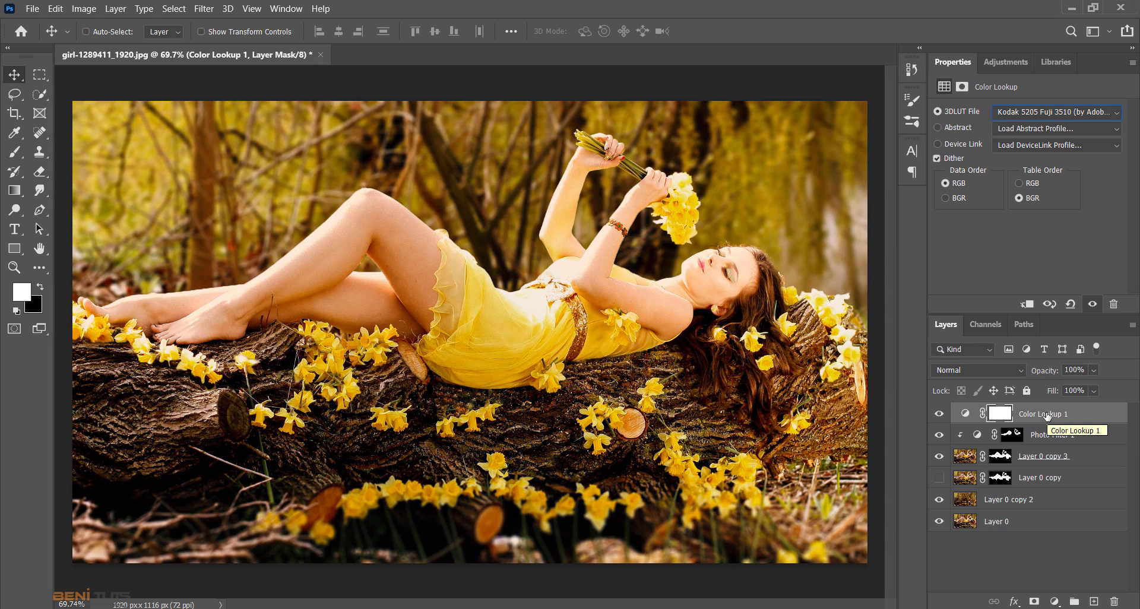
- Paint black with a 600 px soft brush across the lower part of the Color Lookup mask, along the log and foreground
left_click(1006, 418)
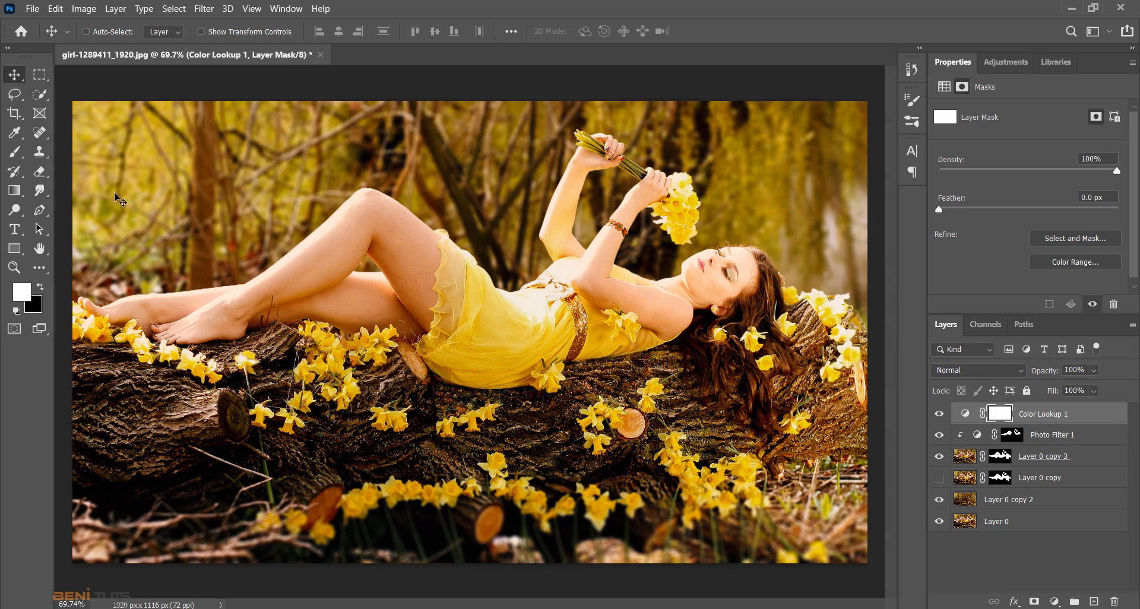
left_click(14, 152)
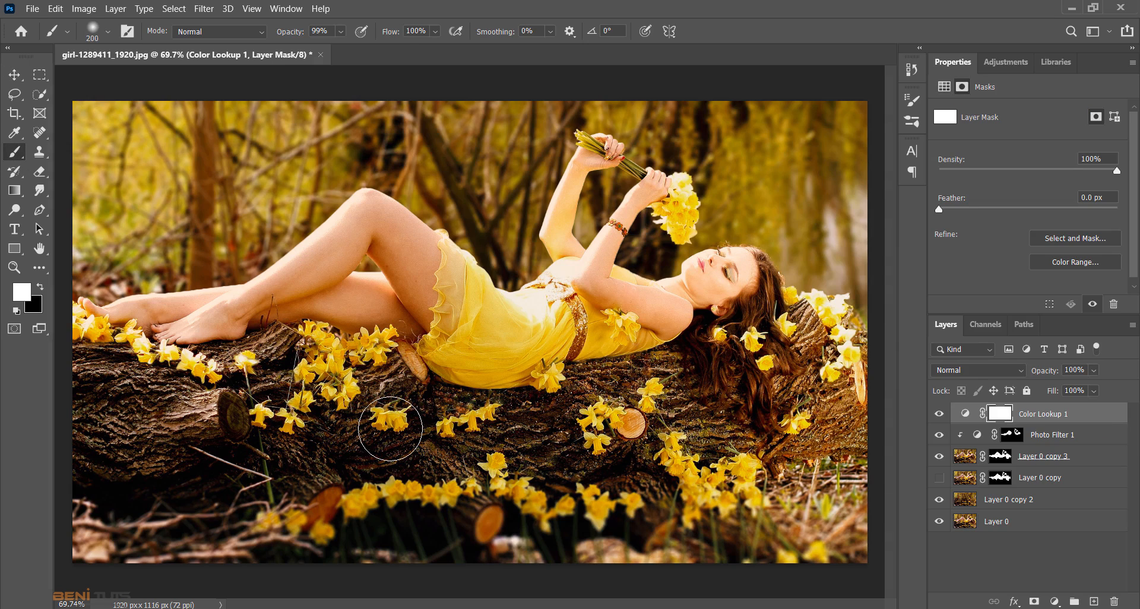
key("bracketright")
key("bracketright")
key("bracketright")
key("bracketright")
key("bracketright")
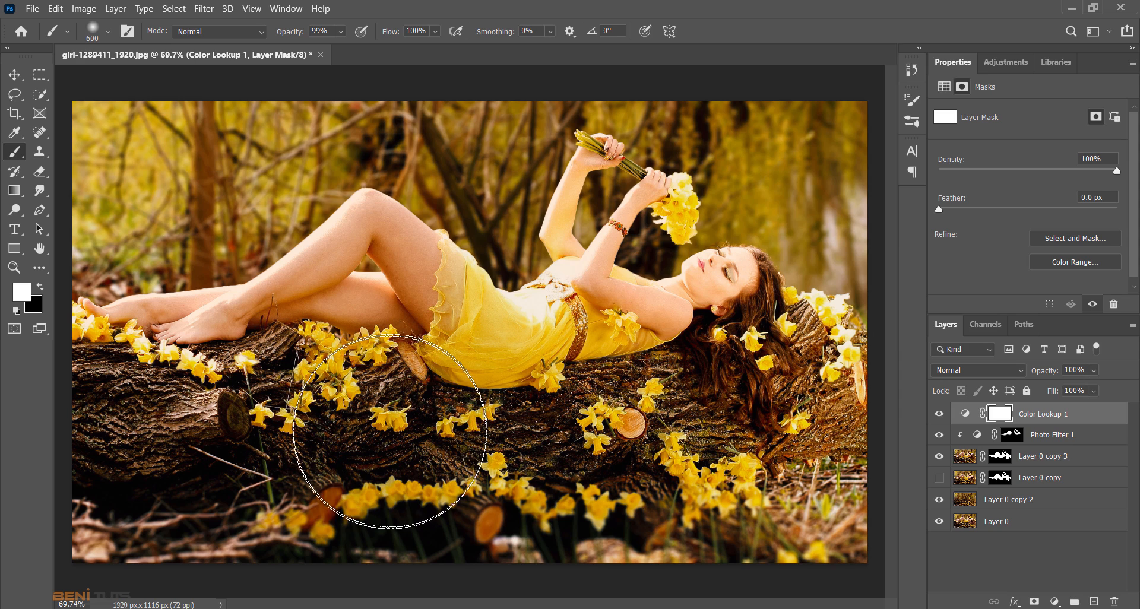
left_click(42, 290)
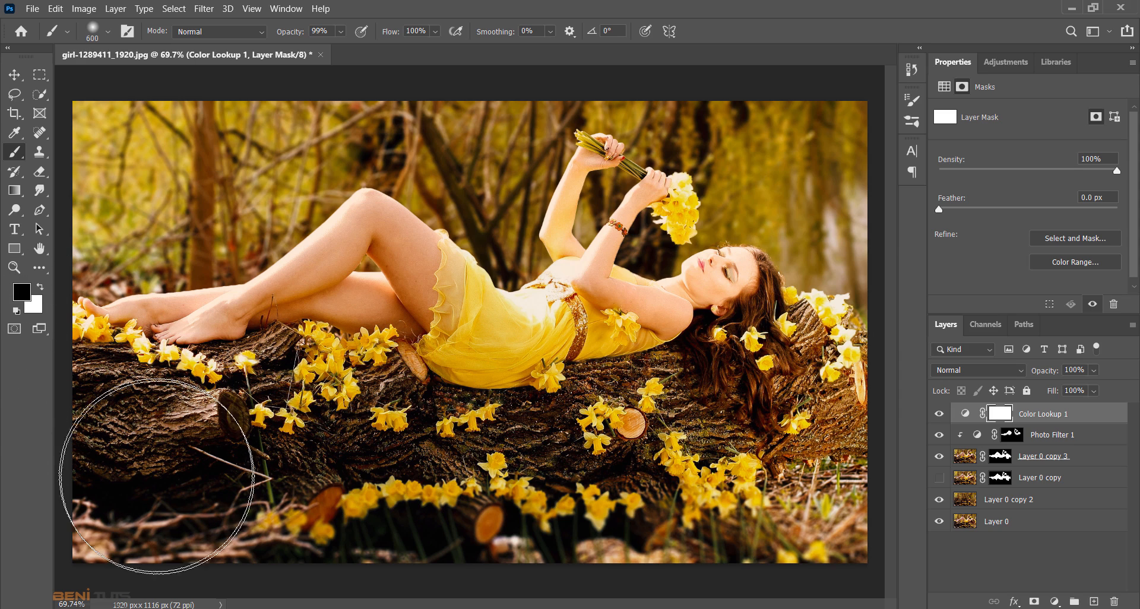
mouse_move(219, 499)
left_mouse_down()
mouse_move(368, 517)
mouse_move(12, 403)
mouse_move(216, 507)
mouse_move(821, 503)
mouse_move(795, 470)
mouse_move(515, 498)
mouse_move(110, 456)
mouse_move(617, 535)
mouse_move(837, 511)
mouse_move(815, 523)
left_mouse_up()
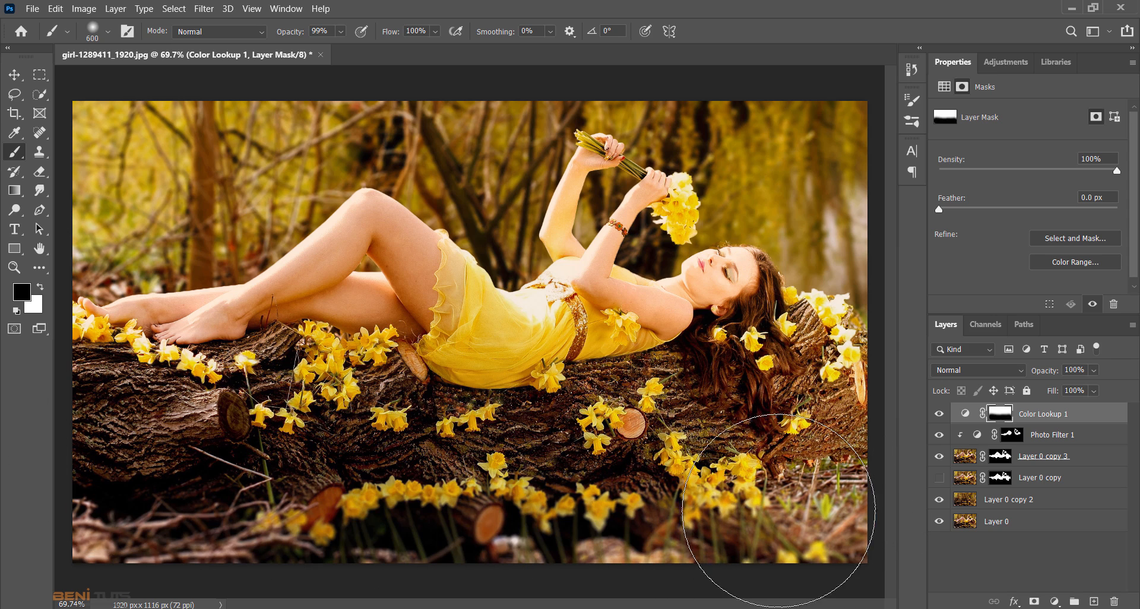
left_click(20, 80)
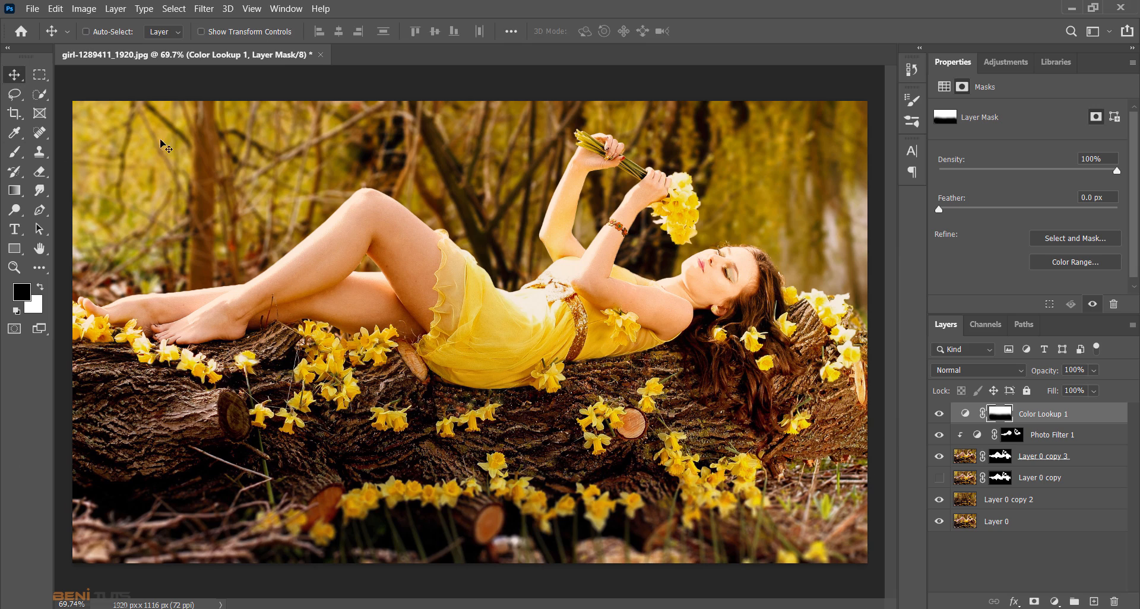
left_click(1055, 602)
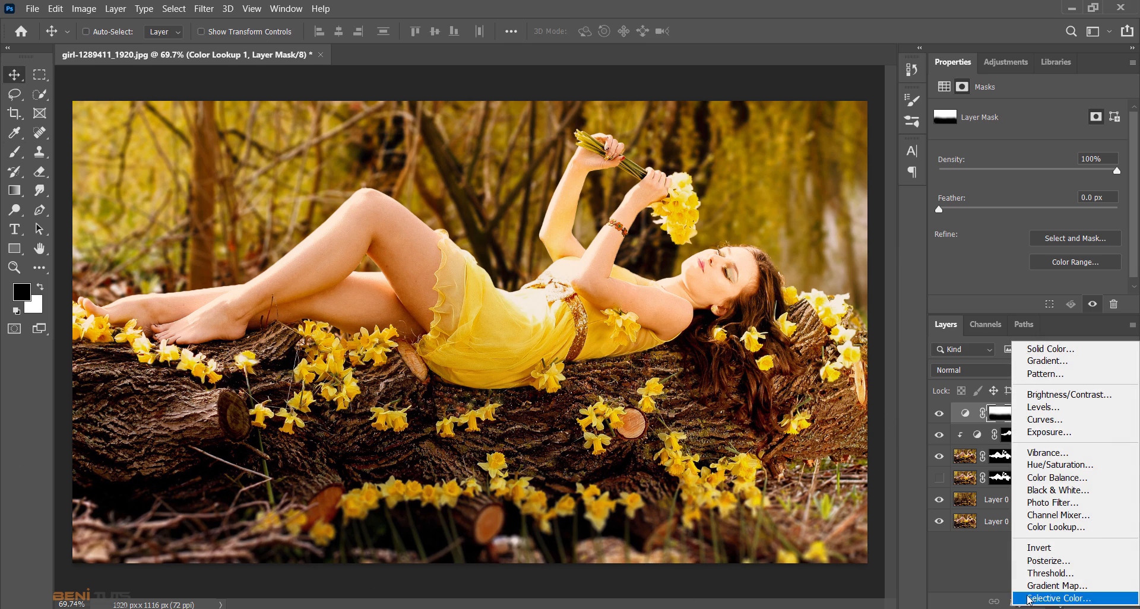
left_click(996, 593)
- Add a new empty layer above Color Lookup 1, make white the foreground colour, and set the layer's blend mode to Soft Light
left_click(1094, 602)
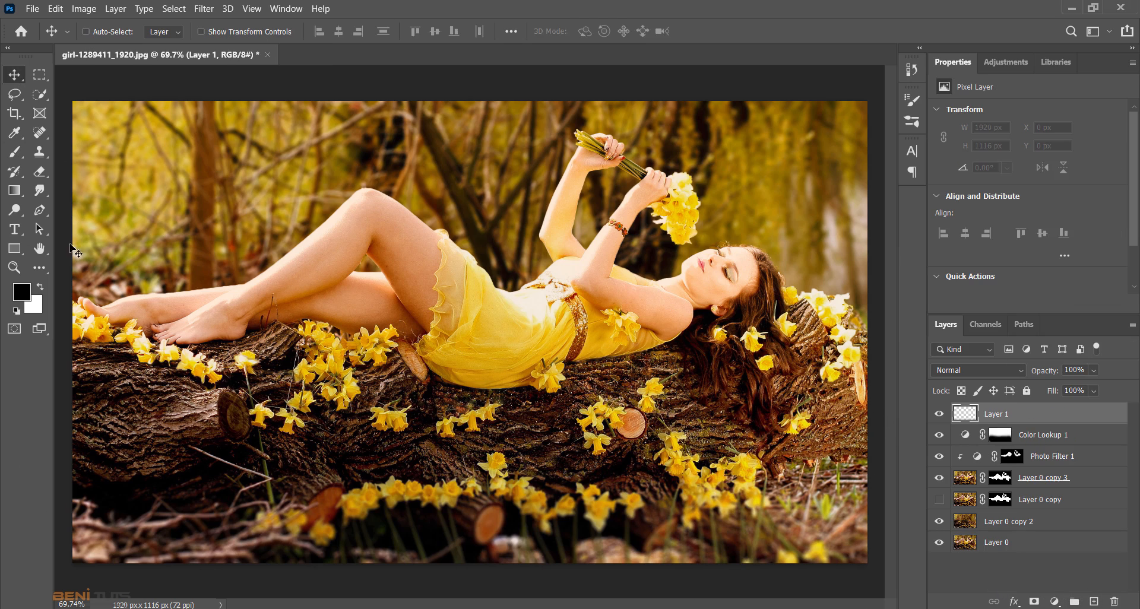
left_click(40, 288)
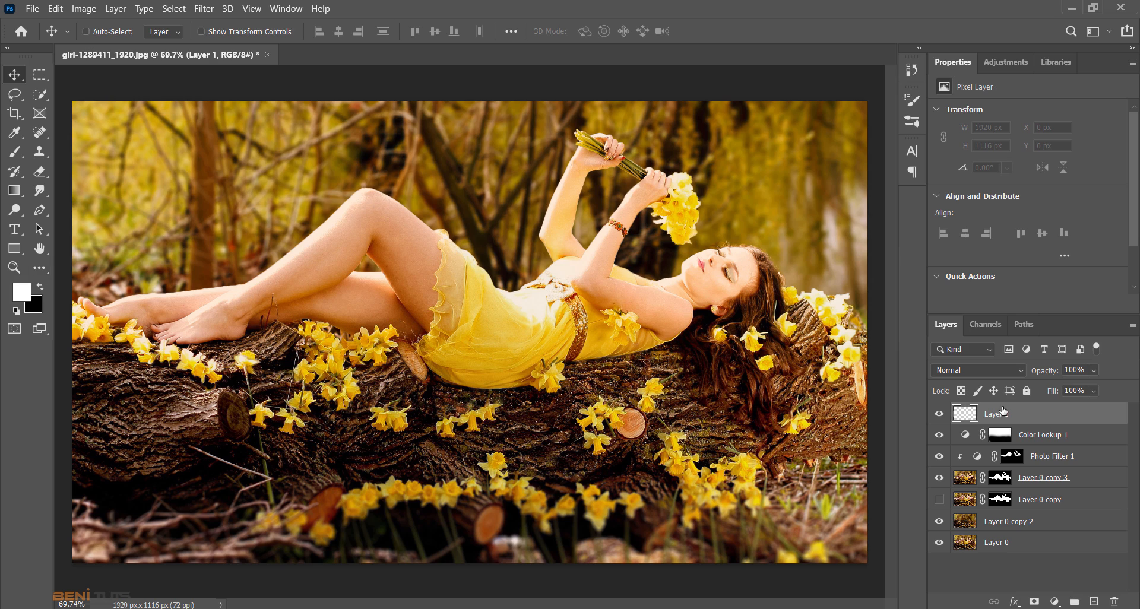
left_click(978, 370)
left_click(959, 429)
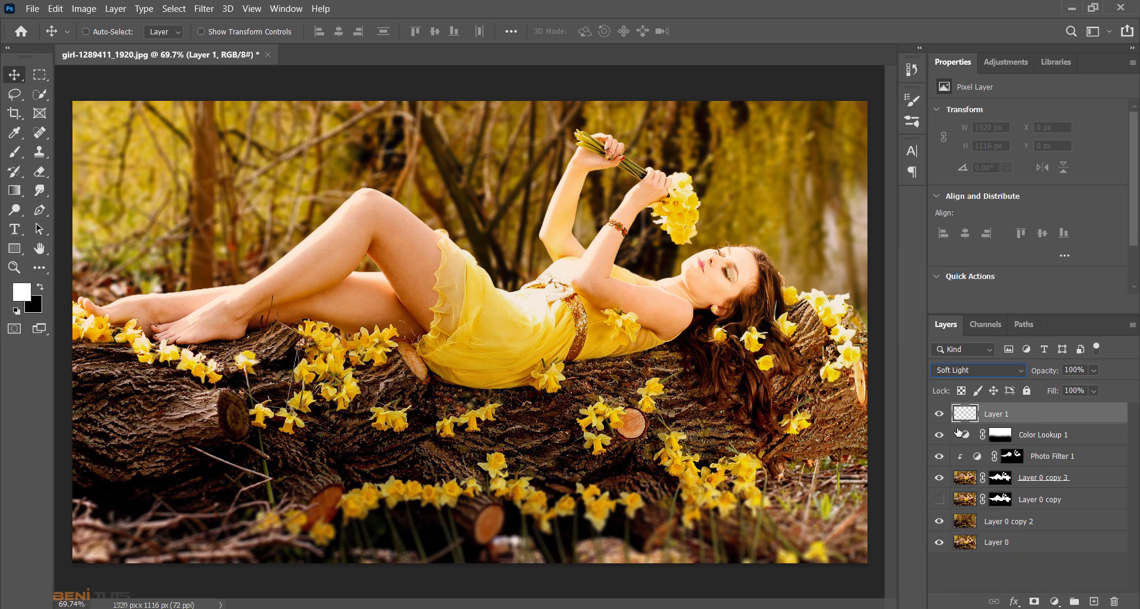
- Paint white with a 700 px soft brush across the upper background of the photo on the Soft Light layer
left_click(18, 156)
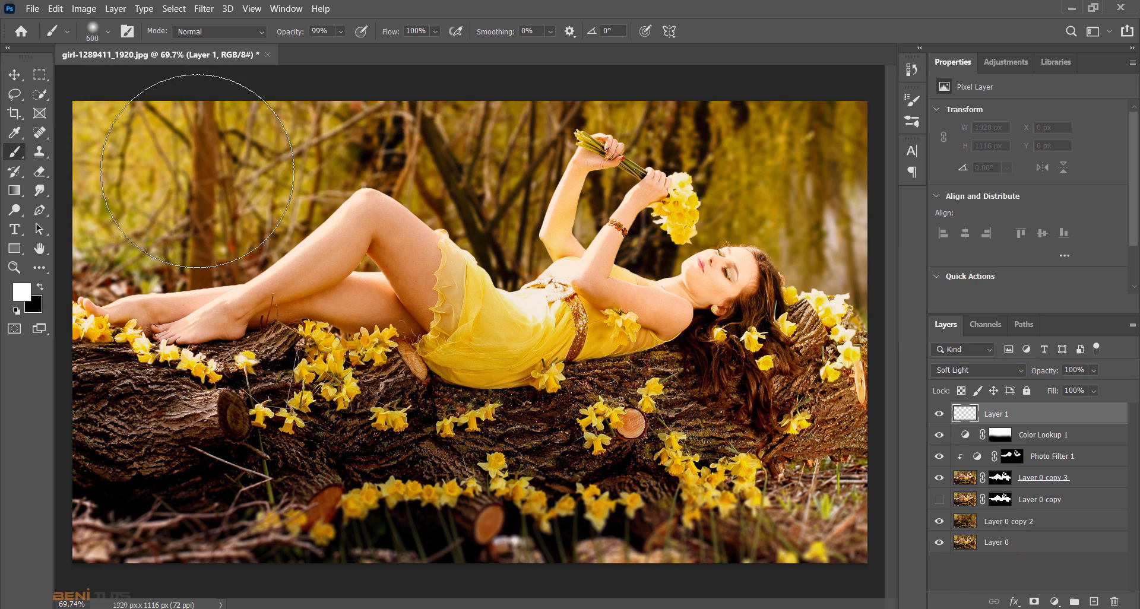
key("bracketright")
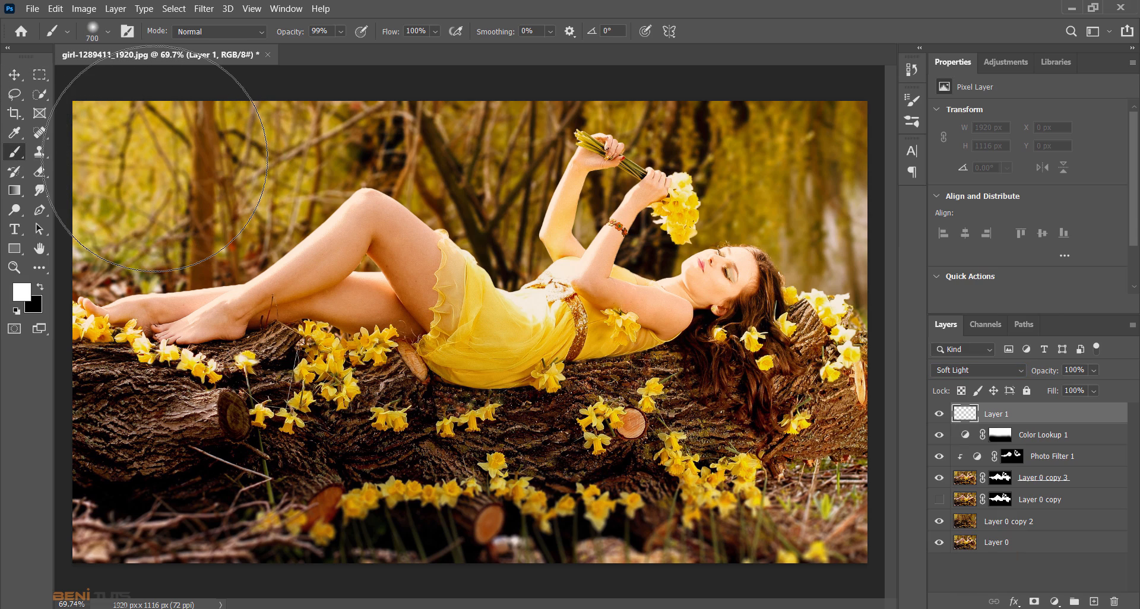
mouse_move(157, 159)
left_mouse_down()
mouse_move(204, 172)
mouse_move(519, 187)
mouse_move(653, 119)
mouse_move(837, 148)
mouse_move(843, 196)
left_mouse_up()
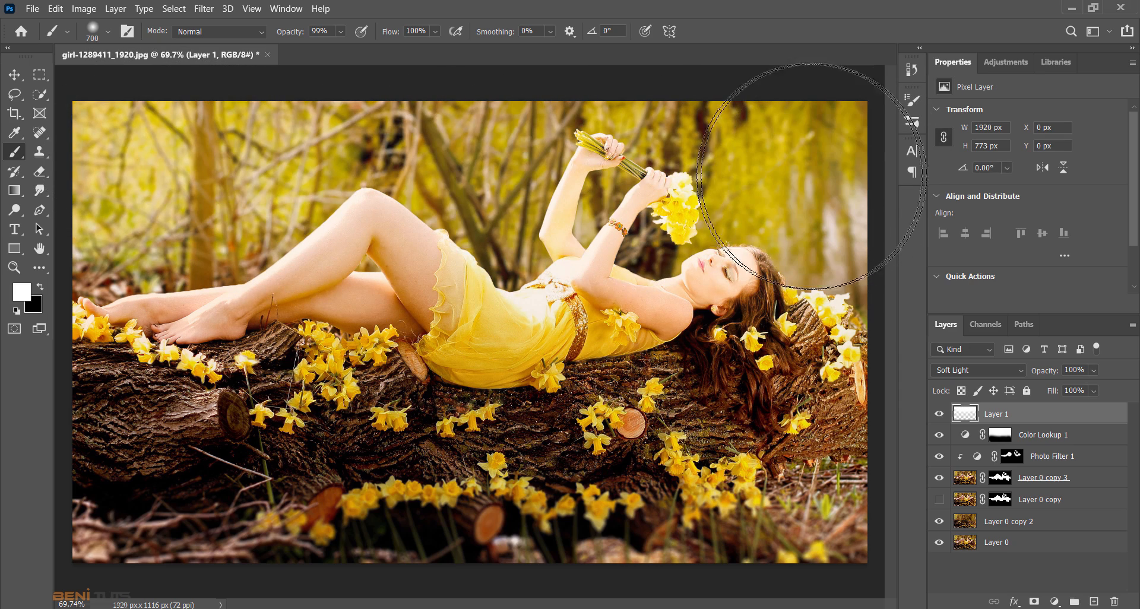
left_click(130, 185)
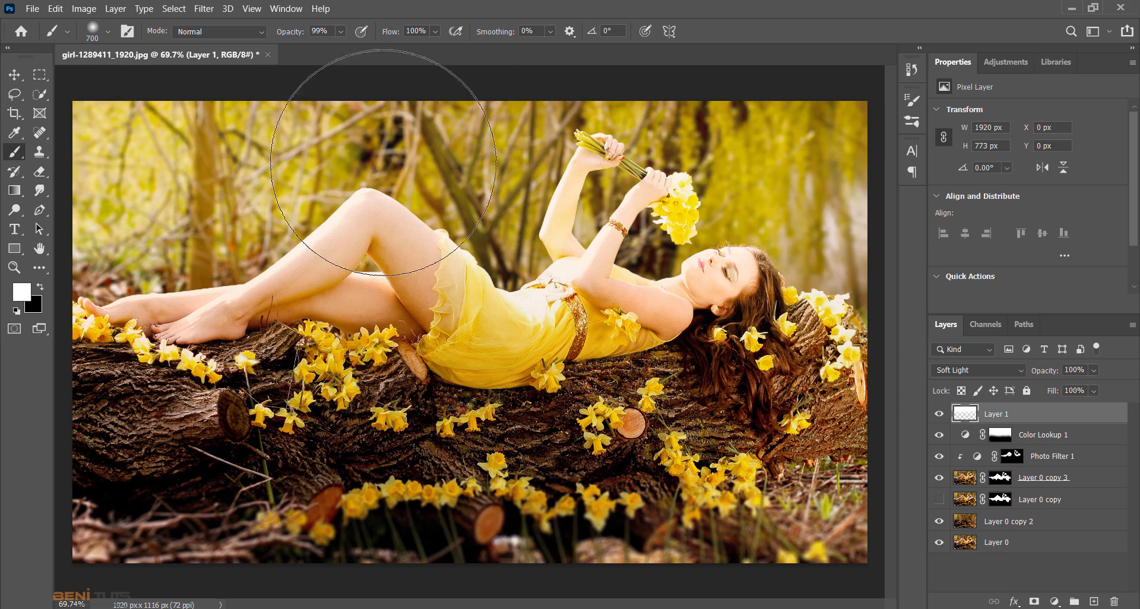
- Reduce the opacity of the white-painted Soft Light layer to 18%
left_click(1095, 370)
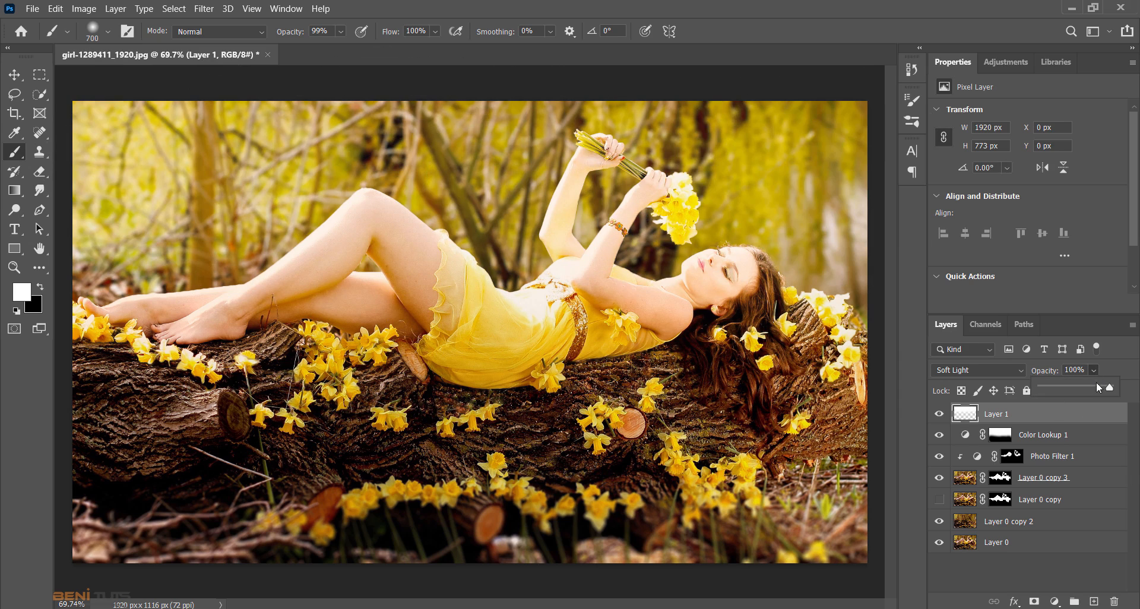
left_click_drag(1072, 387, 1067, 388)
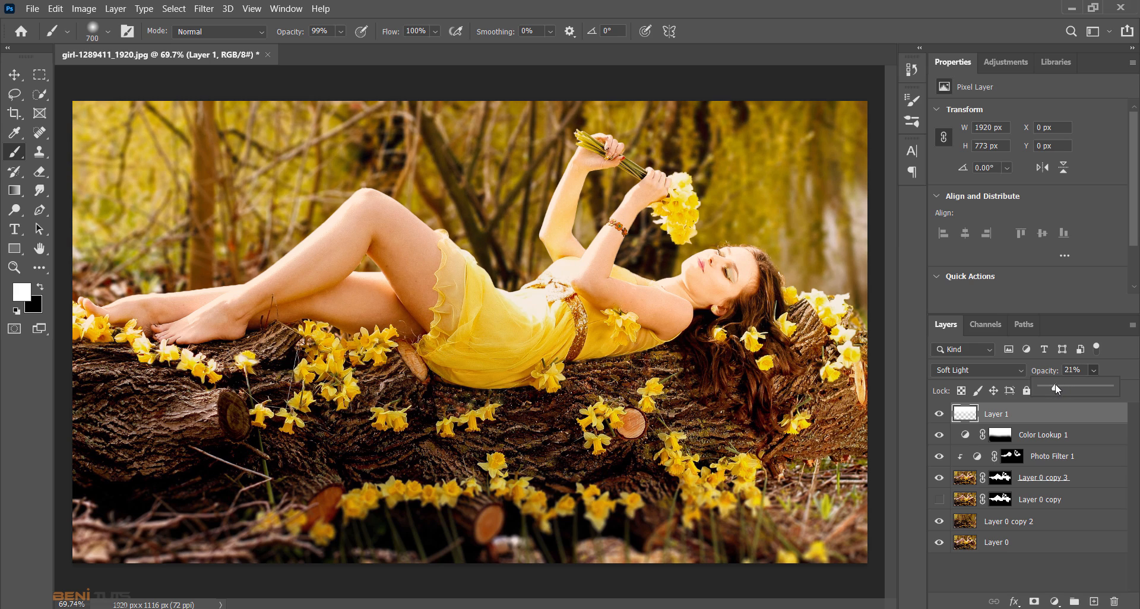
left_click_drag(1048, 387, 1053, 389)
- Add another layer on top in Soft Light mode and paint black with the 700 px brush across the log and foreground
left_click(1094, 602)
left_click(37, 287)
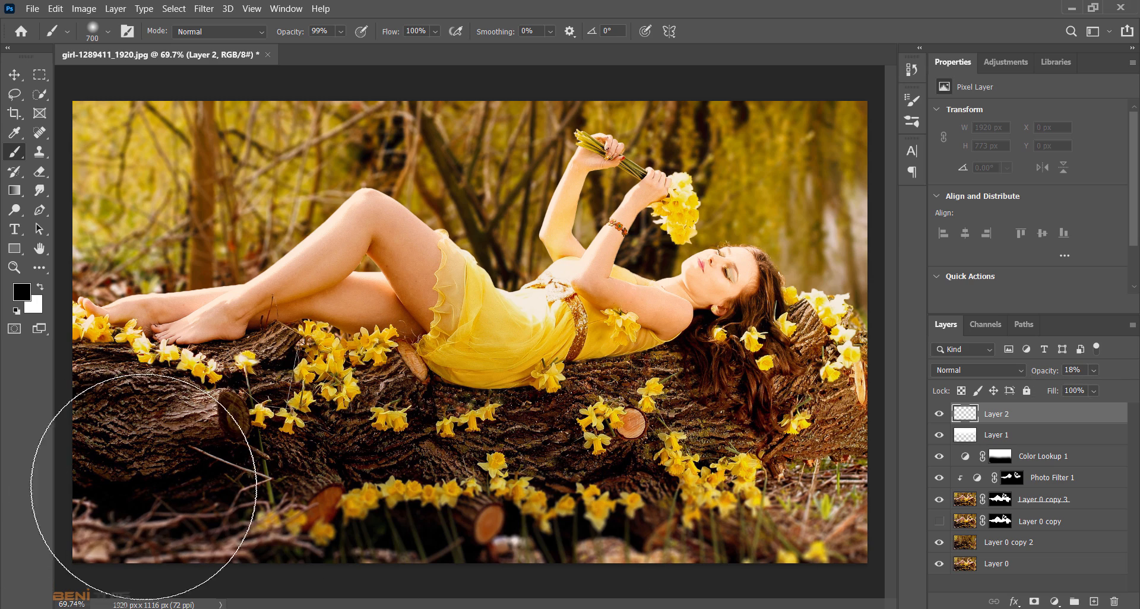
mouse_move(588, 496)
left_mouse_down()
mouse_move(683, 534)
mouse_move(838, 499)
left_mouse_up()
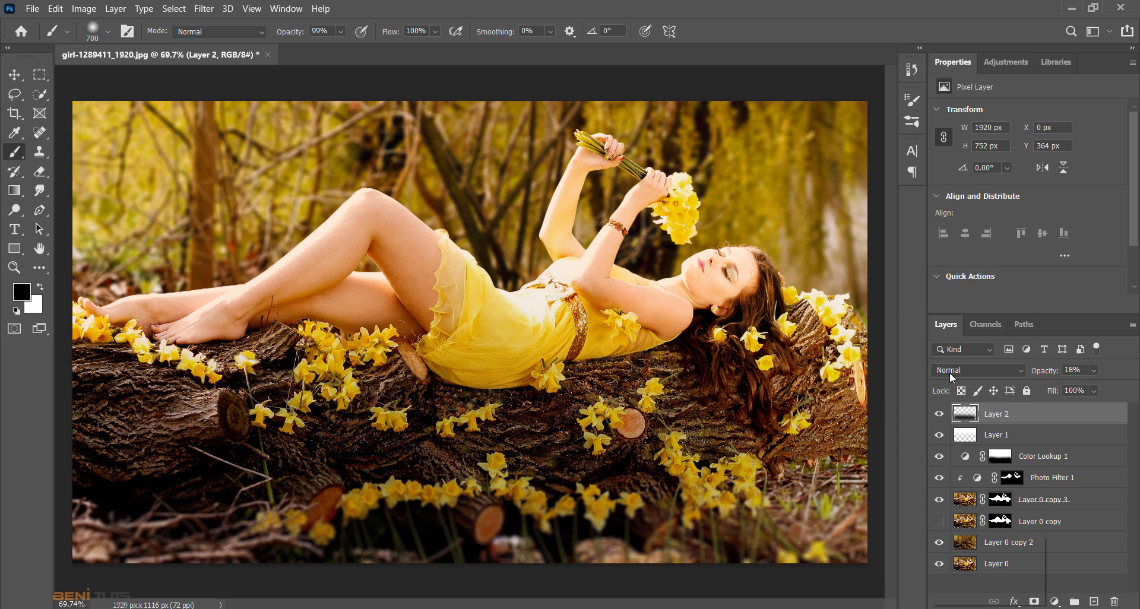
left_click(950, 371)
left_click(949, 428)
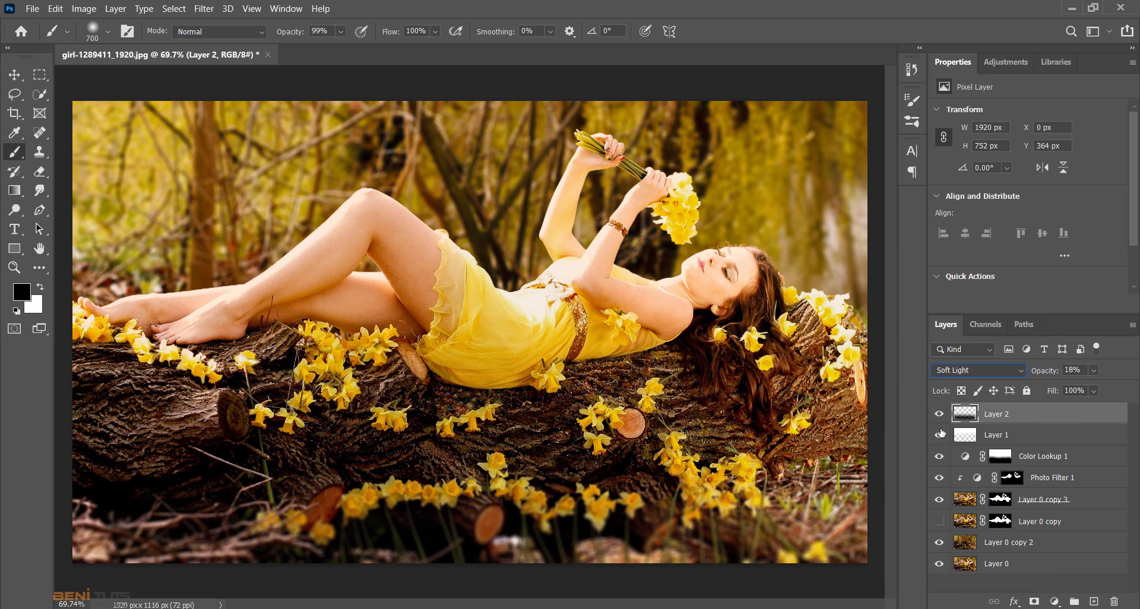
mouse_move(814, 488)
left_mouse_down()
mouse_move(552, 529)
mouse_move(297, 511)
mouse_move(89, 458)
mouse_move(66, 473)
left_mouse_up()
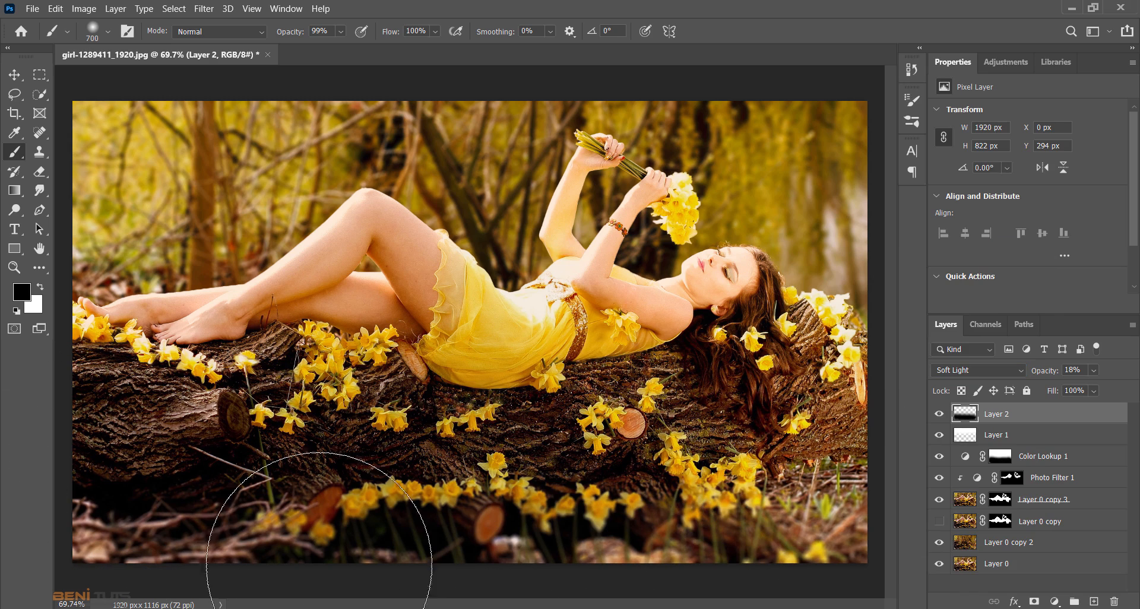
- Compare the whole photo with and without the black-painted Layer 2
left_click(14, 267)
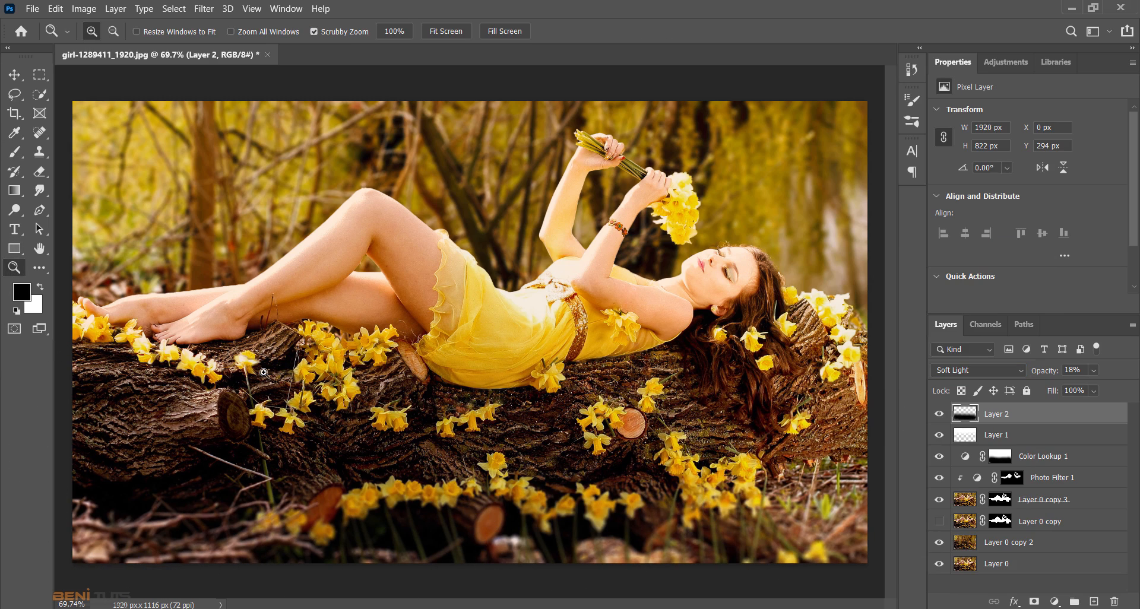
left_click_drag(262, 372, 246, 379)
key("ctrl+minus")
key("ctrl+minus")
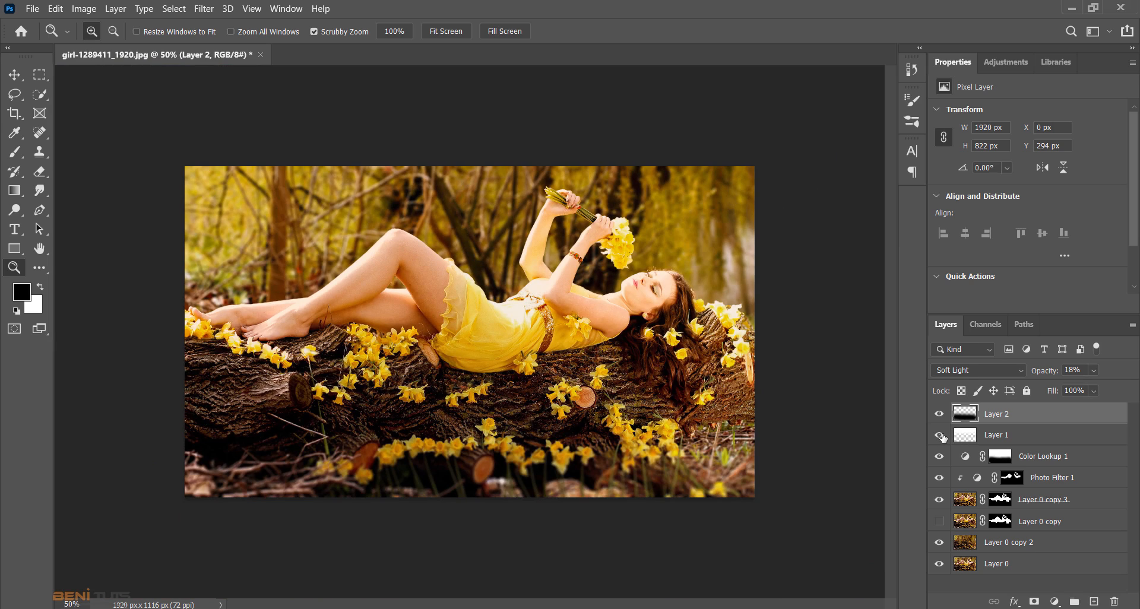
left_click(940, 416)
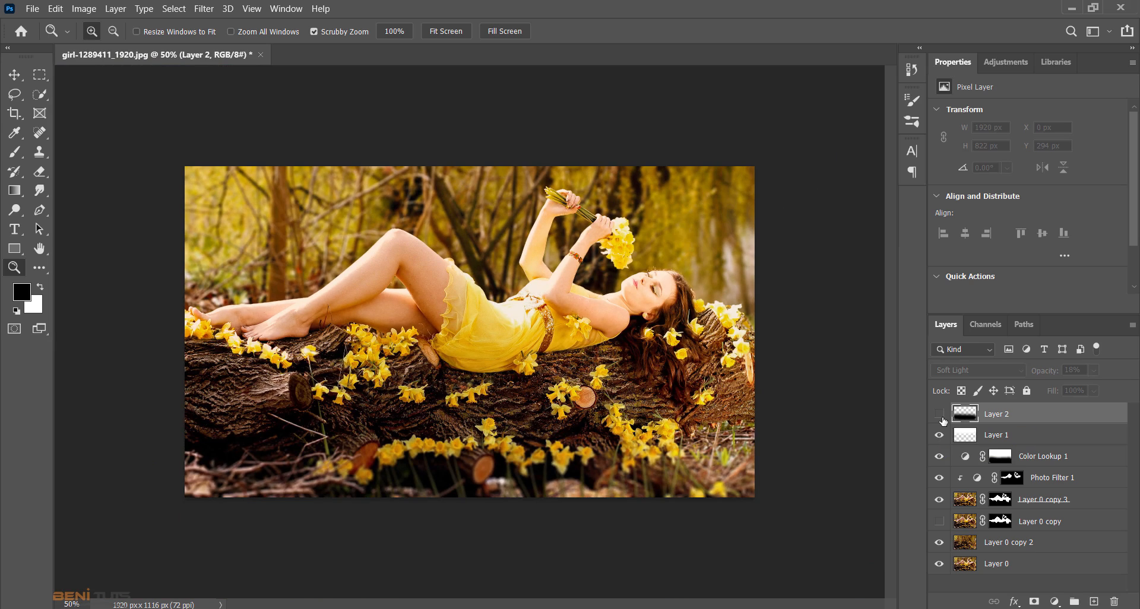
left_click(941, 416)
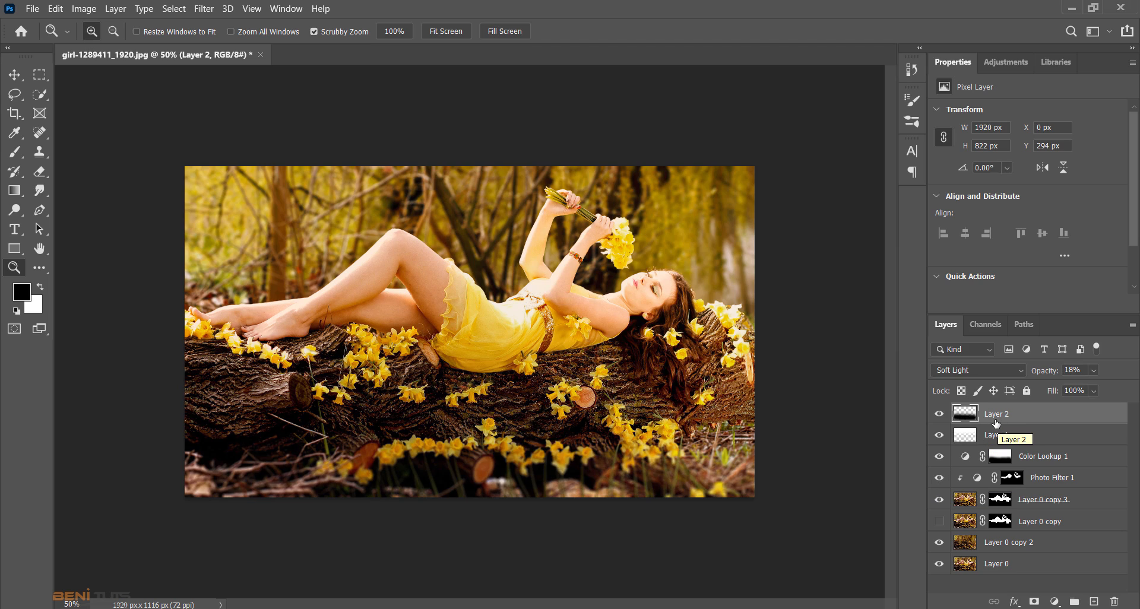
left_click_drag(675, 378, 696, 391)
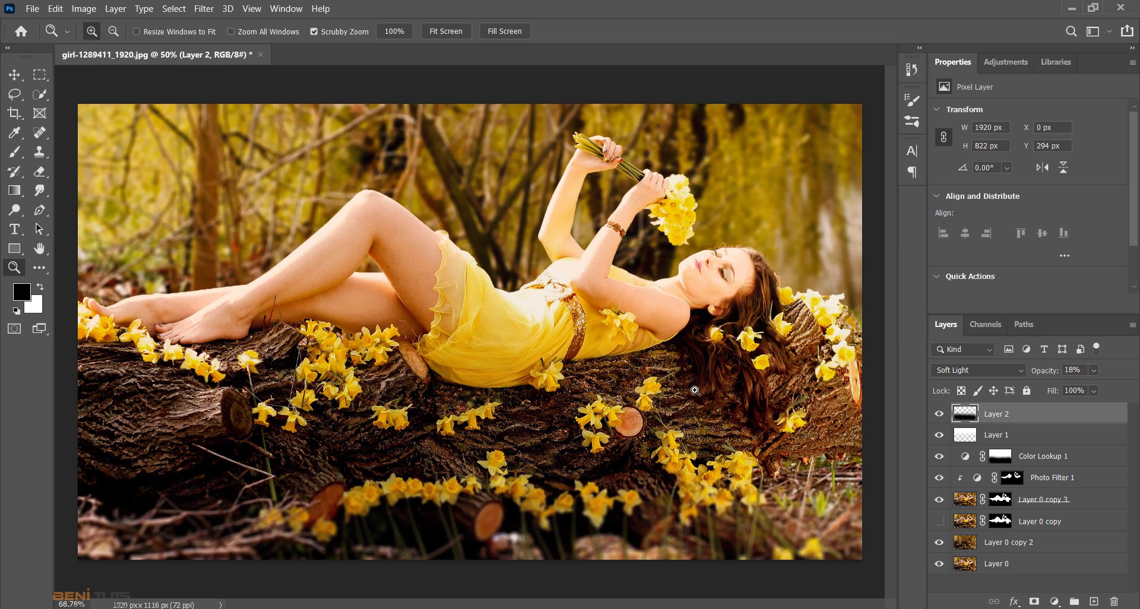